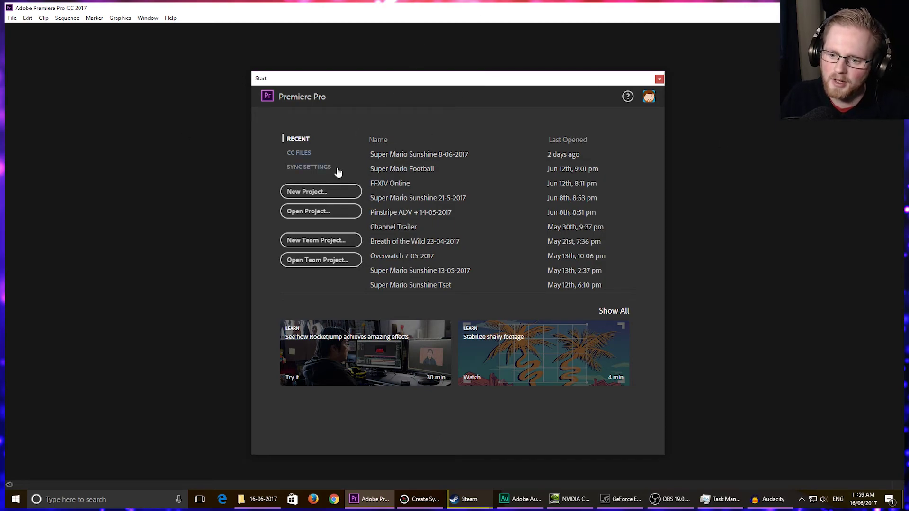
Step: Create a new Premiere Pro project named The Begginers Guide 3-06-2017
left_click(330, 191)
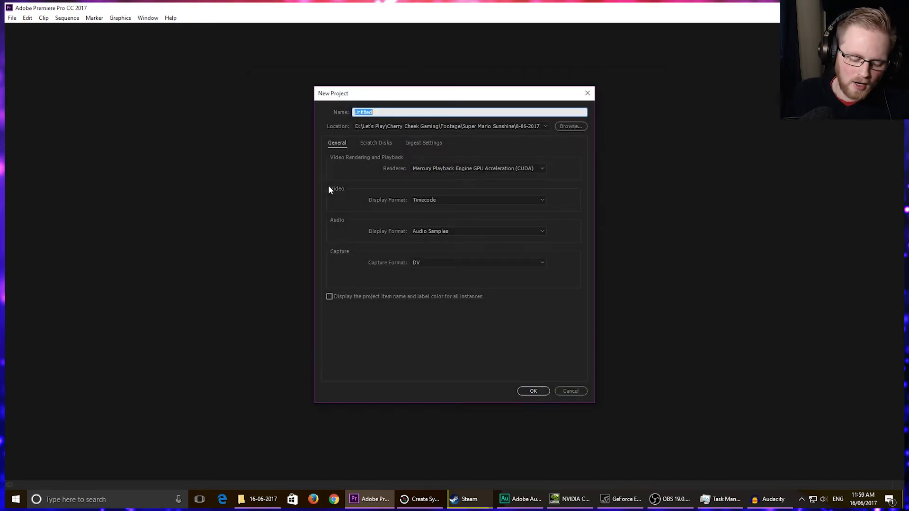
type("The Begginers Guide ")
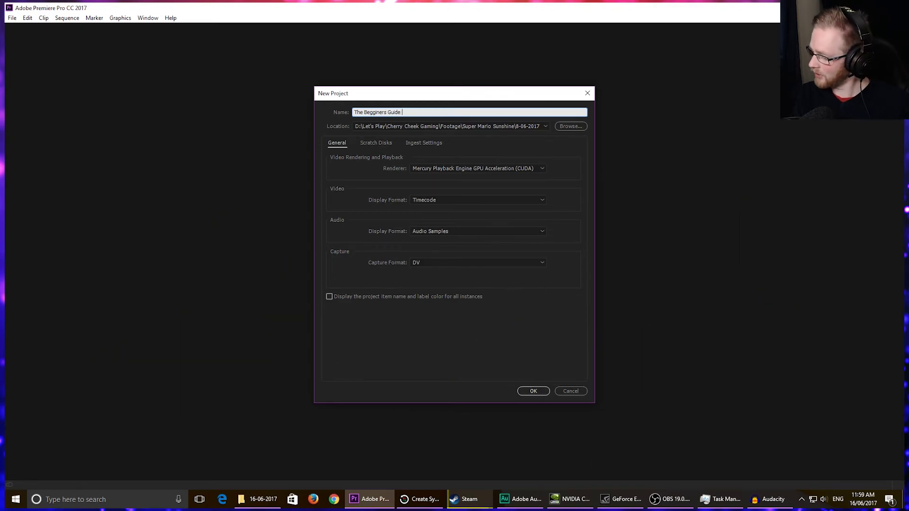
type("3-06-2017")
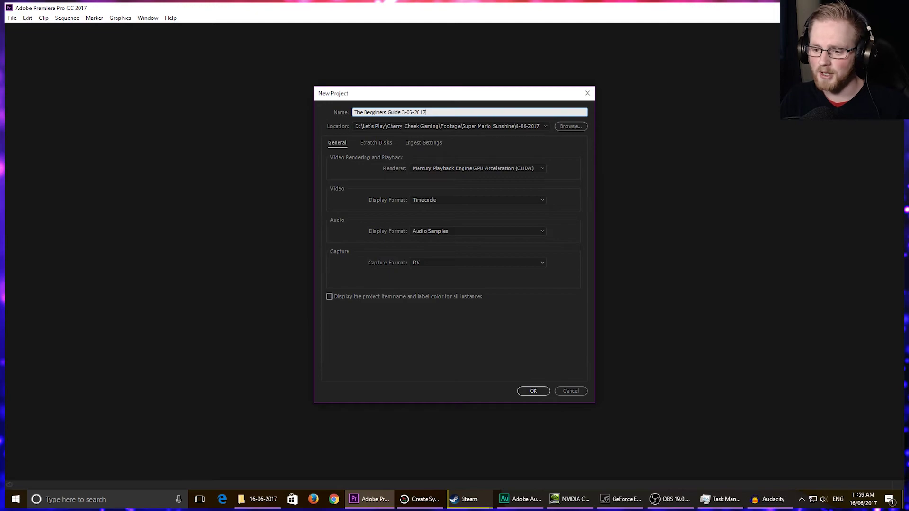
key("Return")
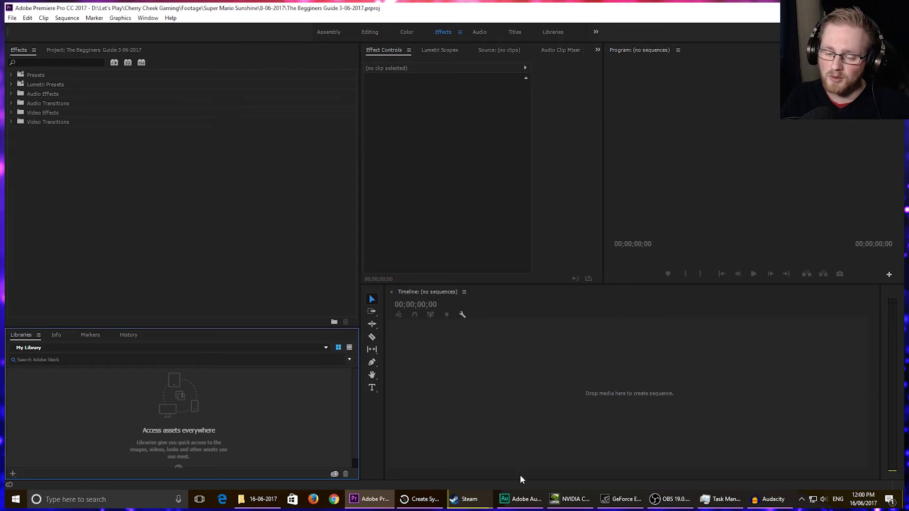
Step: Switch to Adobe Audition and play the unprocessed voice recording from about 12:14
left_click(531, 503)
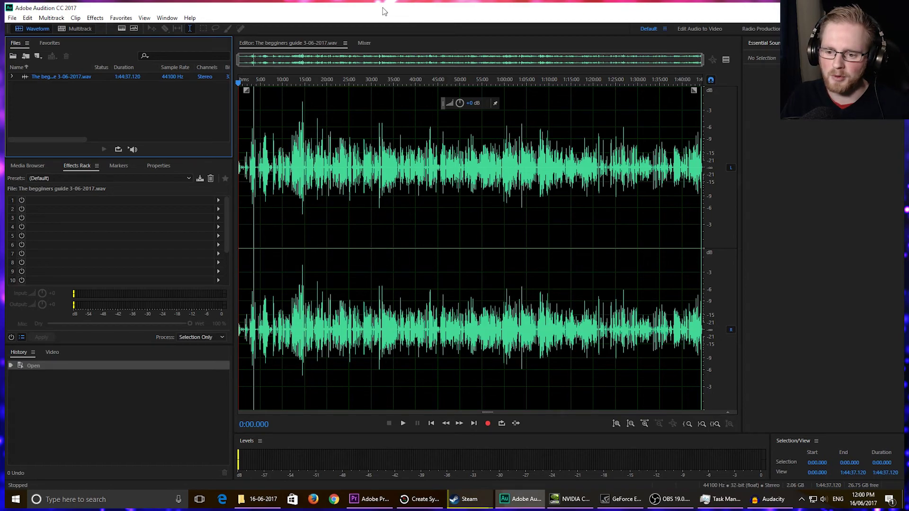
left_click_drag(285, 76, 293, 77)
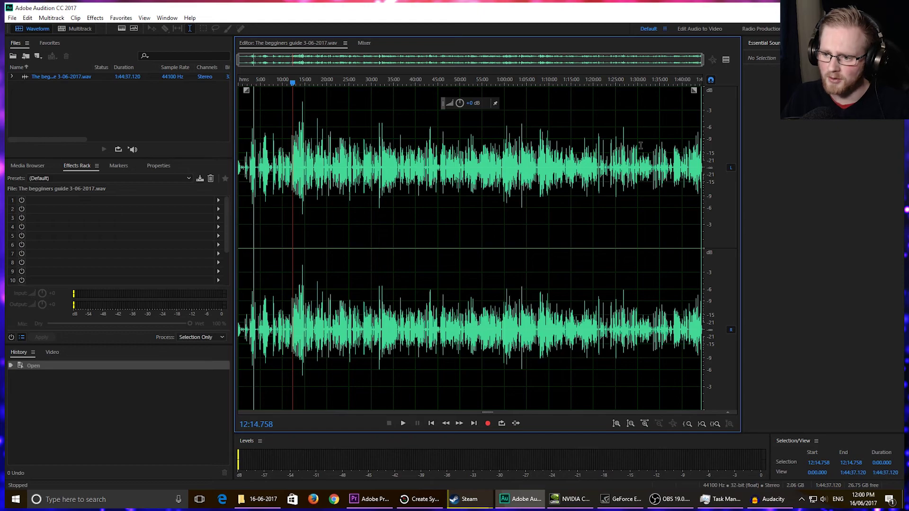
key("space")
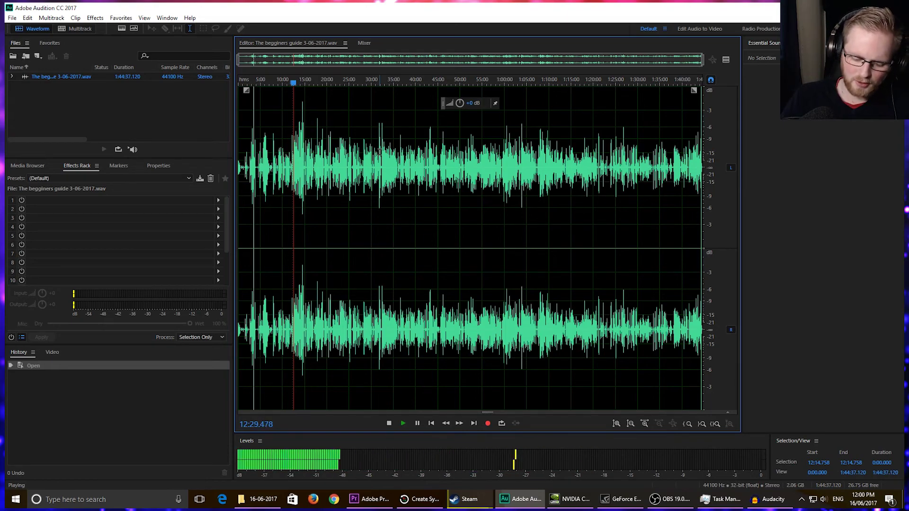
Step: Adjust the system volume down to 30 while the recording plays, and stop playback
key("XF86AudioRaiseVolume")
key("XF86AudioRaiseVolume")
key("XF86AudioRaiseVolume")
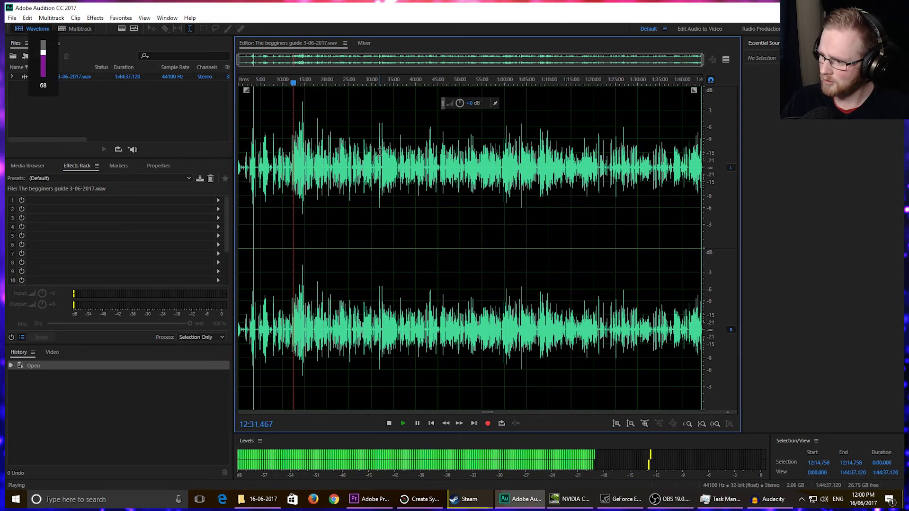
key("XF86AudioLowerVolume")
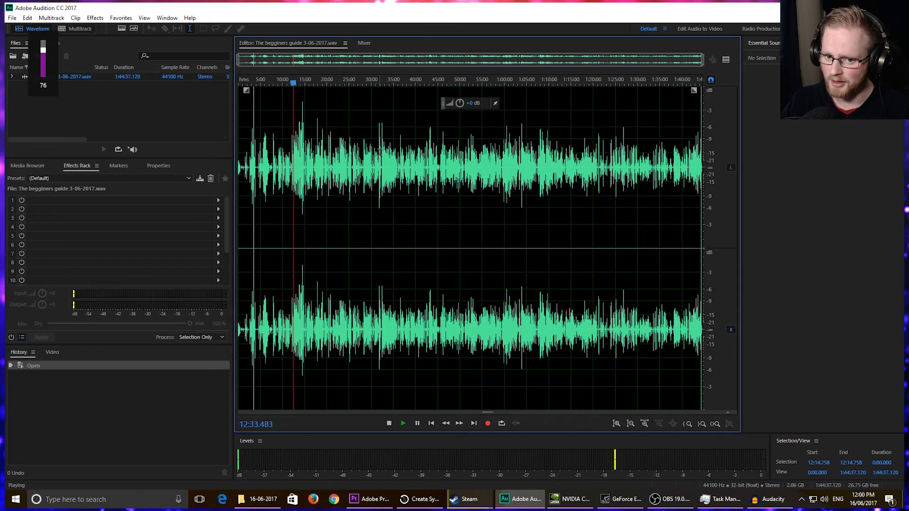
key("XF86AudioLowerVolume")
key("XF86AudioLowerVolume")
key("XF86AudioLowerVolume")
key("XF86AudioLowerVolume")
key("XF86AudioLowerVolume")
key("XF86AudioLowerVolume")
key("XF86AudioLowerVolume")
key("XF86AudioLowerVolume")
key("XF86AudioLowerVolume")
key("XF86AudioLowerVolume")
key("XF86AudioLowerVolume")
key("XF86AudioLowerVolume")
key("XF86AudioLowerVolume")
key("XF86AudioLowerVolume")
key("XF86AudioLowerVolume")
key("XF86AudioLowerVolume")
key("XF86AudioLowerVolume")
key("XF86AudioLowerVolume")
key("XF86AudioLowerVolume")
key("XF86AudioLowerVolume")
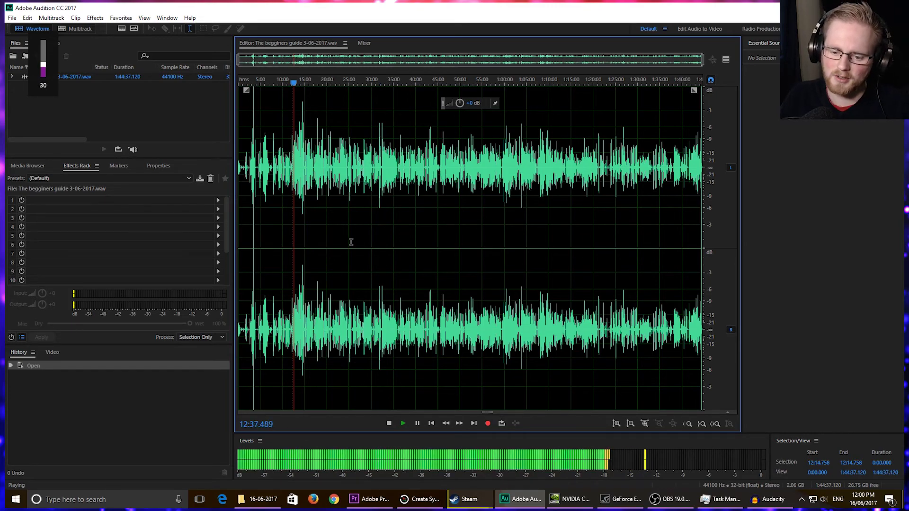
left_click(389, 423)
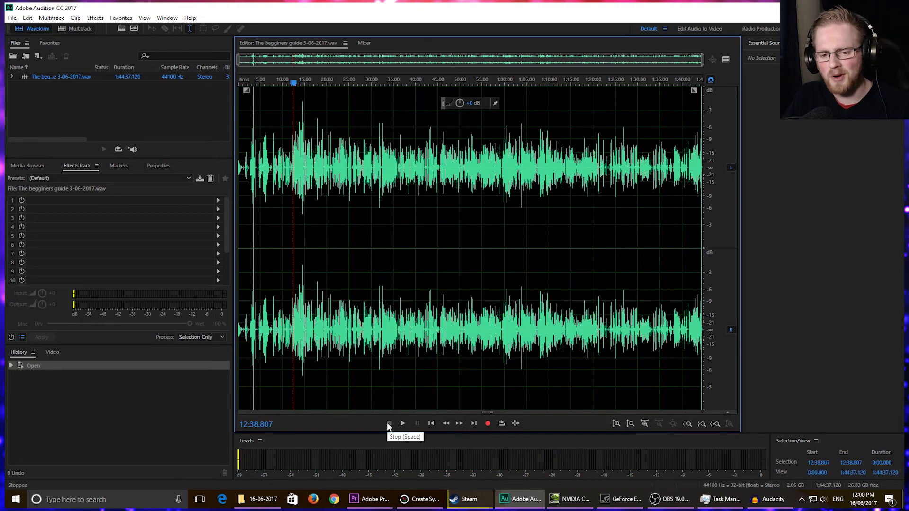
Step: Load the Cherry Pod effects rack preset and set its first Dynamics Processing effect to Noise Gate @ -70
left_click(135, 176)
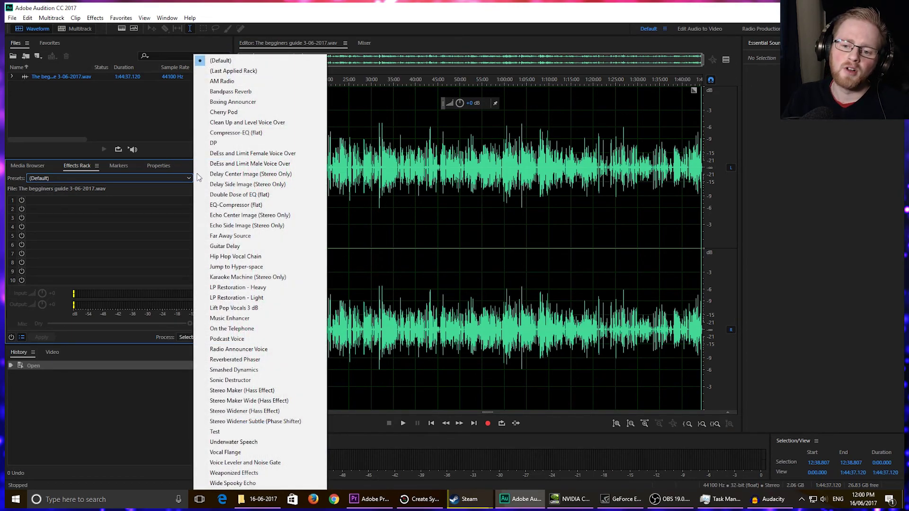
left_click(238, 114)
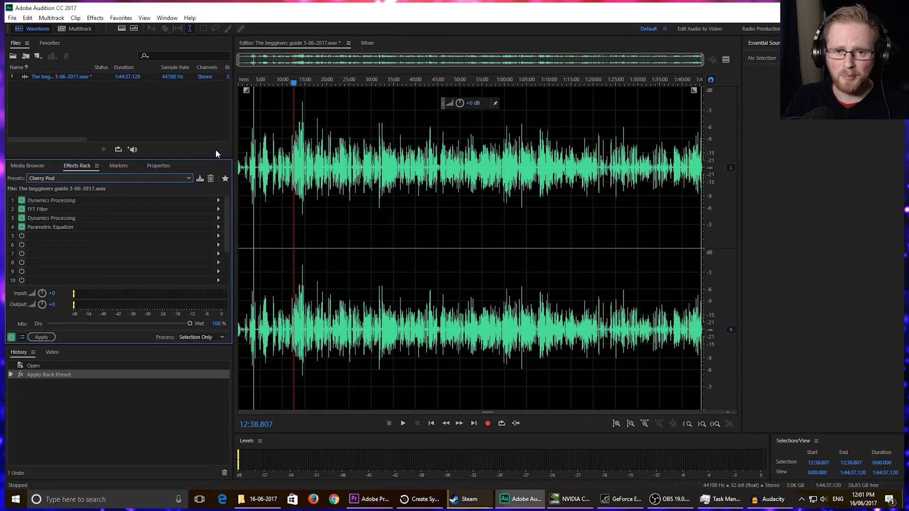
left_click(85, 262)
double_click(73, 203)
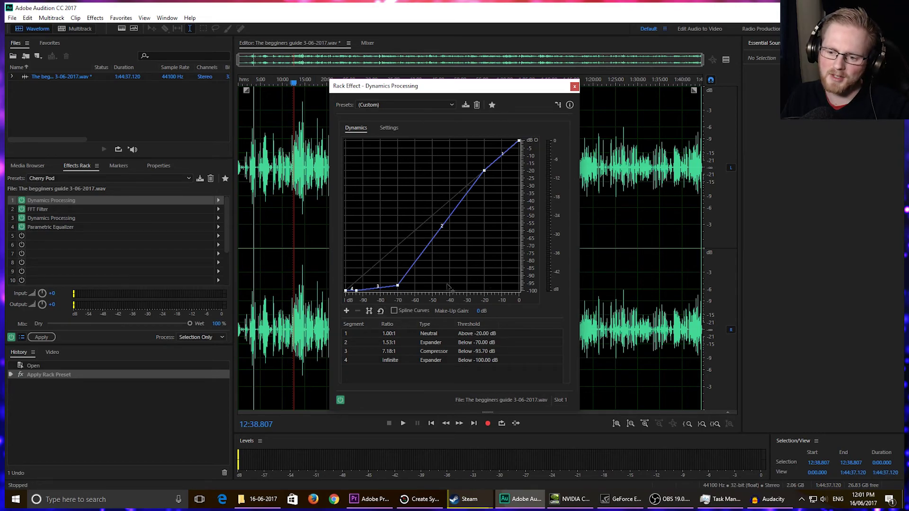
left_click(391, 104)
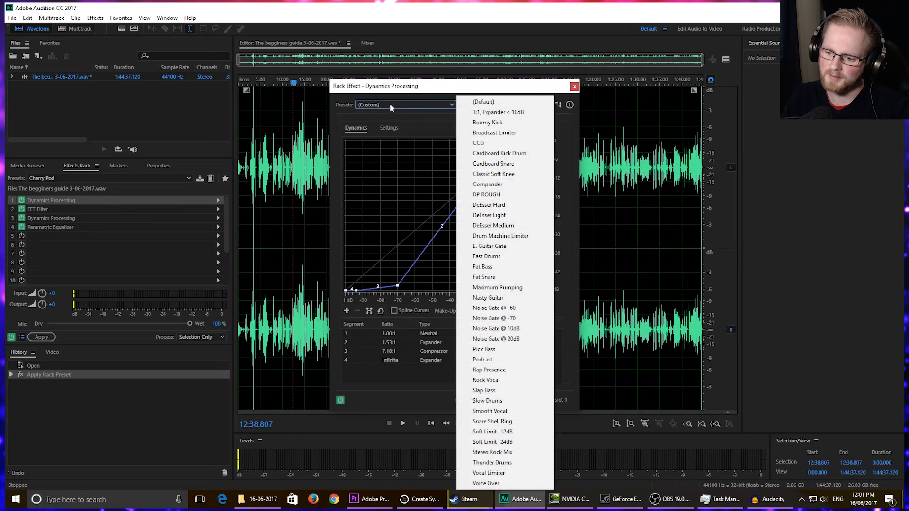
left_click(495, 319)
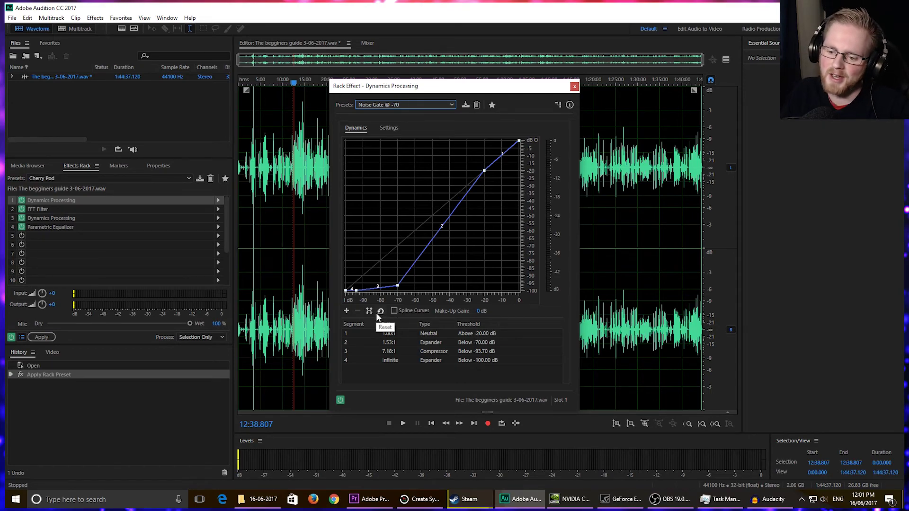
left_click(575, 88)
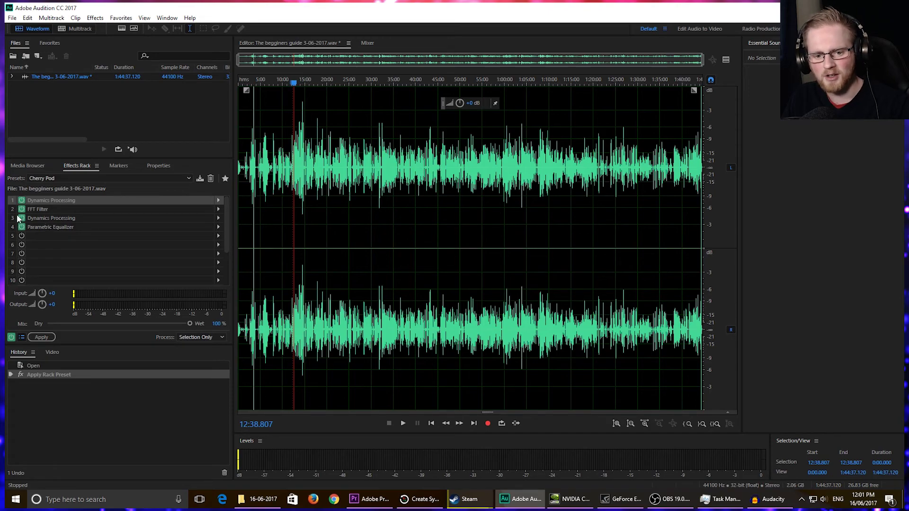
Step: Set the rack's FFT Filter effect to the Kill The Mic Rumble preset
double_click(55, 210)
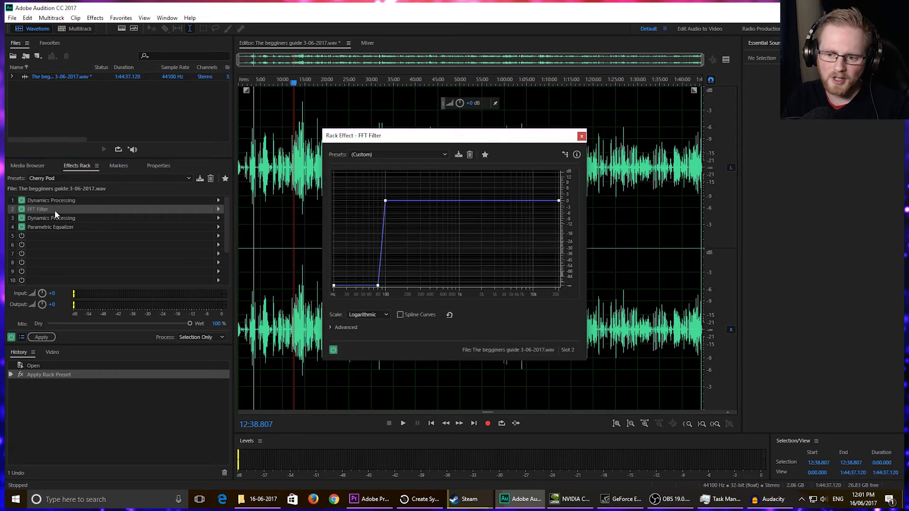
left_click(399, 154)
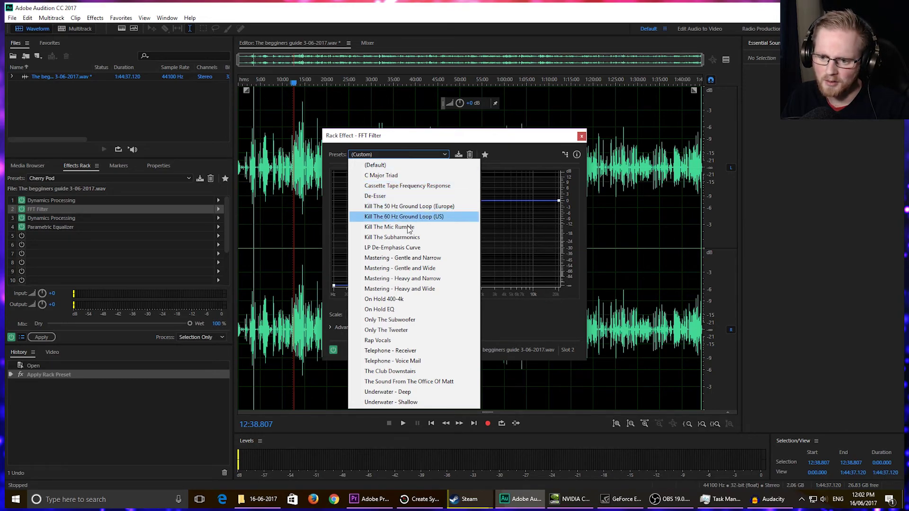
left_click(393, 227)
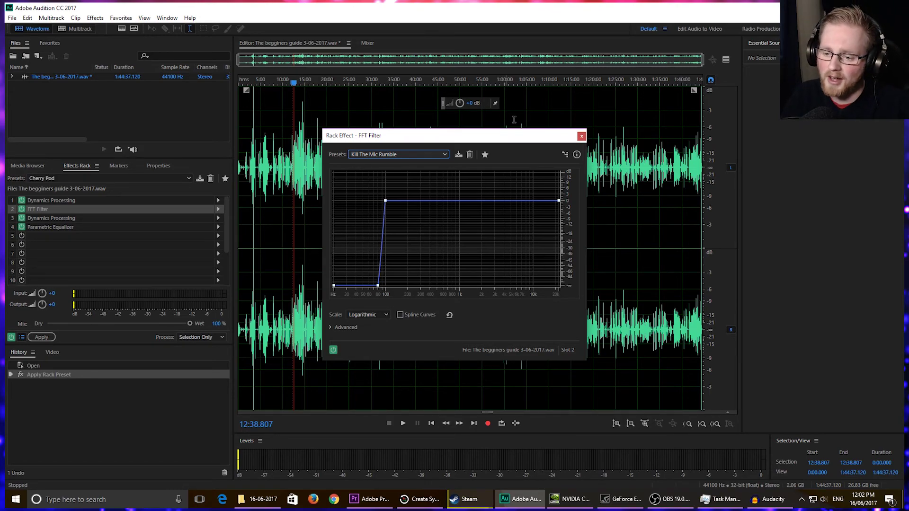
left_click(582, 137)
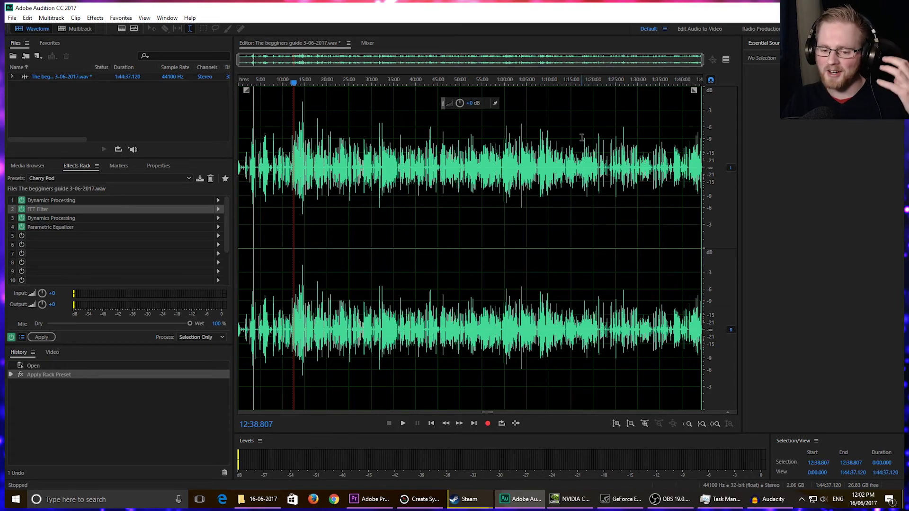
Step: Review the curves of the second Dynamics Processing effect and the Parametric Equalizer in the rack
double_click(79, 218)
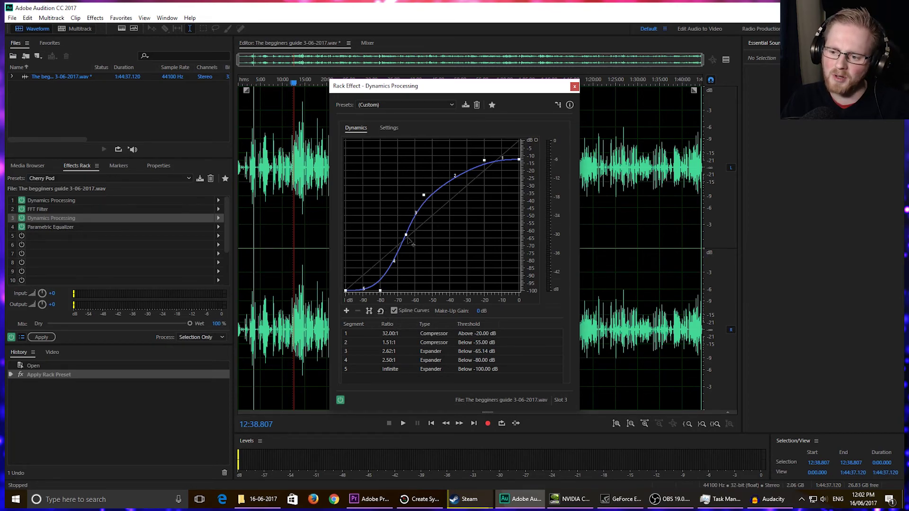
left_click(574, 88)
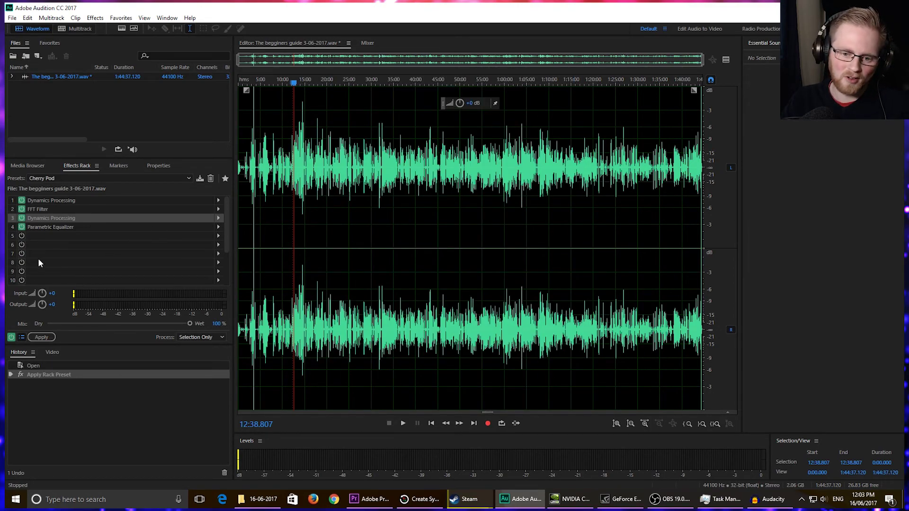
double_click(64, 226)
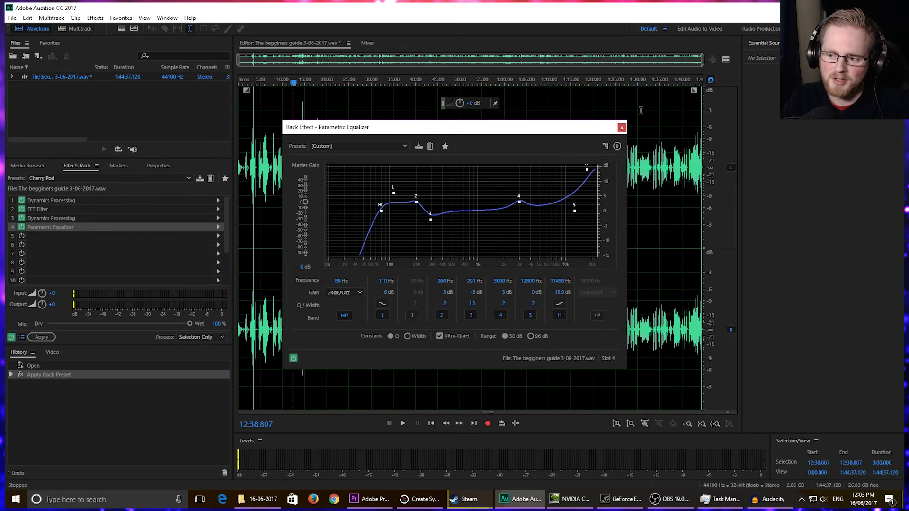
left_click(621, 127)
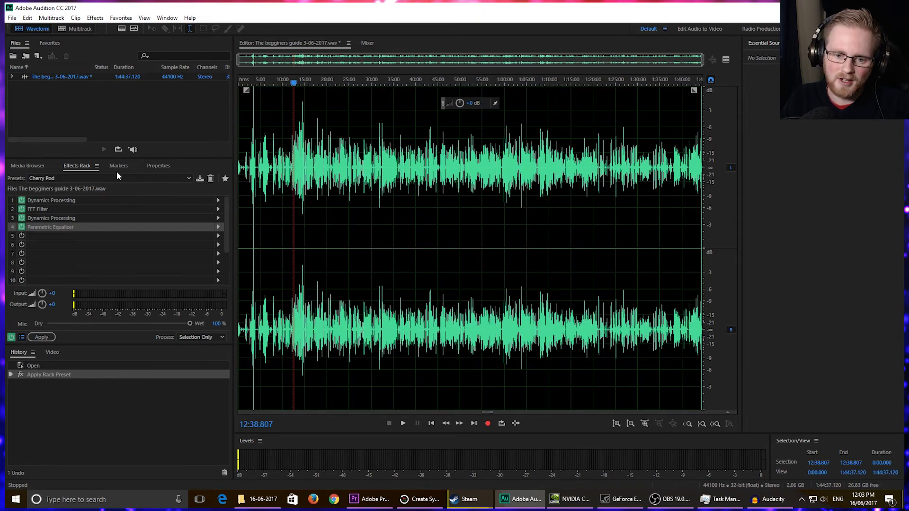
Step: Try the Podcast Voice preset in the effects rack
left_click(105, 178)
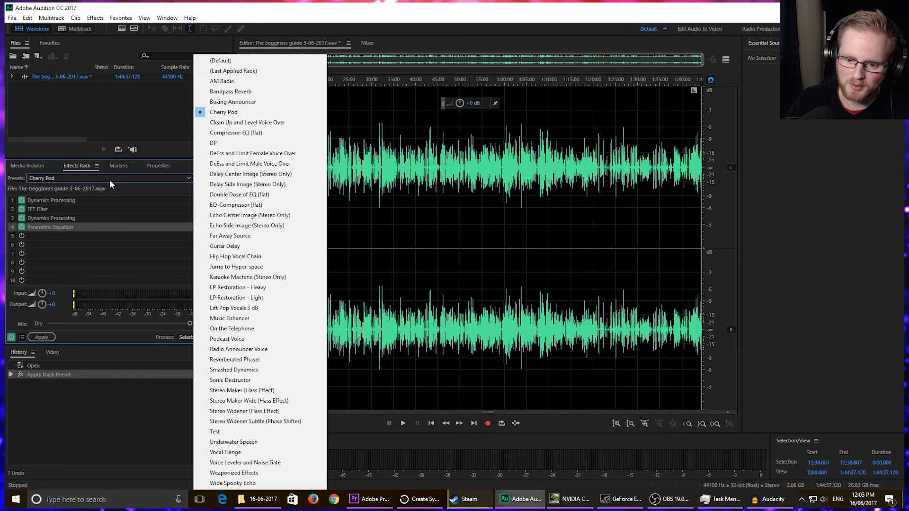
left_click(227, 339)
left_click(545, 282)
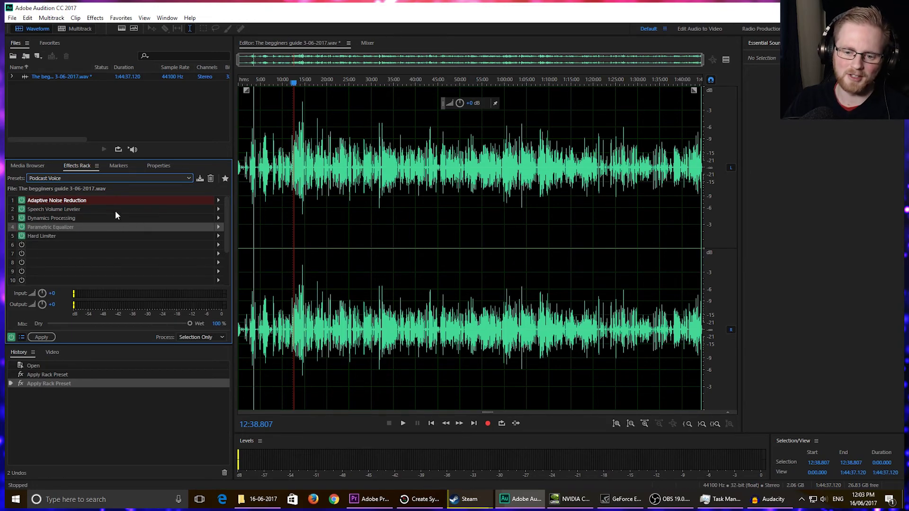
Step: Try the AM Radio preset in the effects rack and briefly preview how the recording sounds
left_click(110, 179)
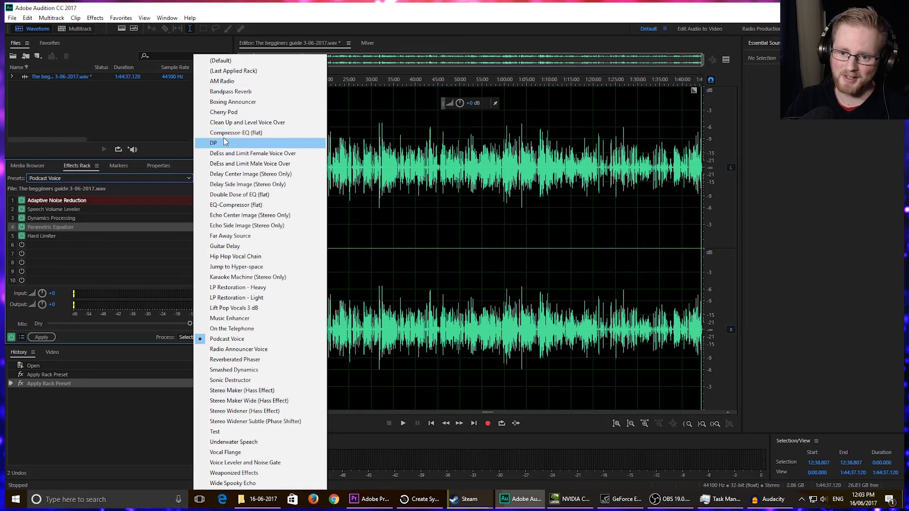
left_click(242, 82)
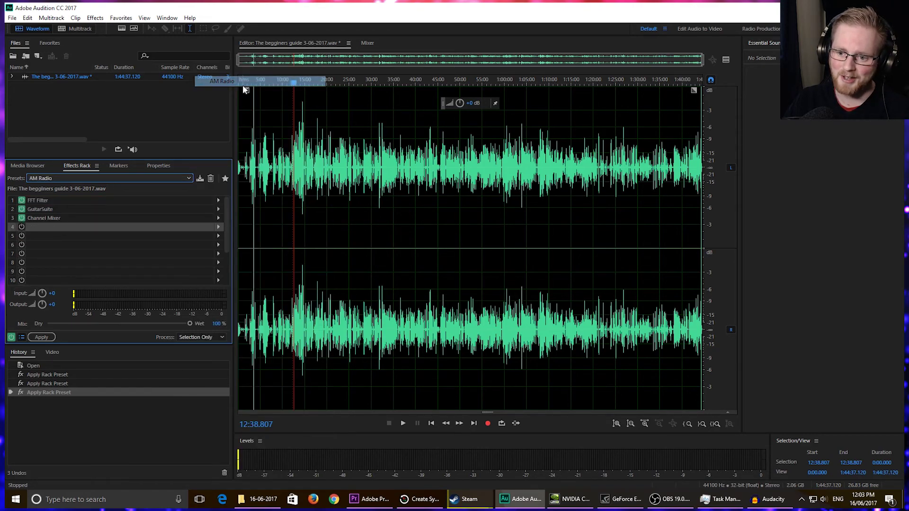
key("space")
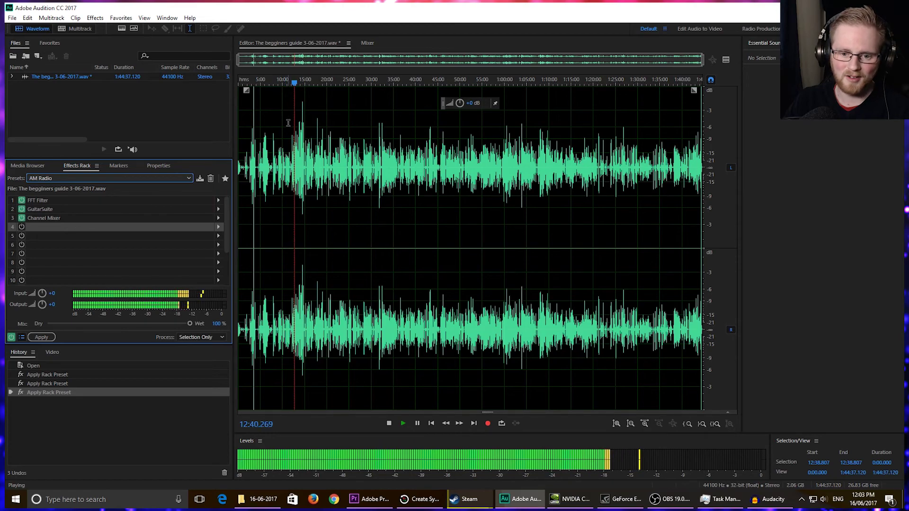
key("space")
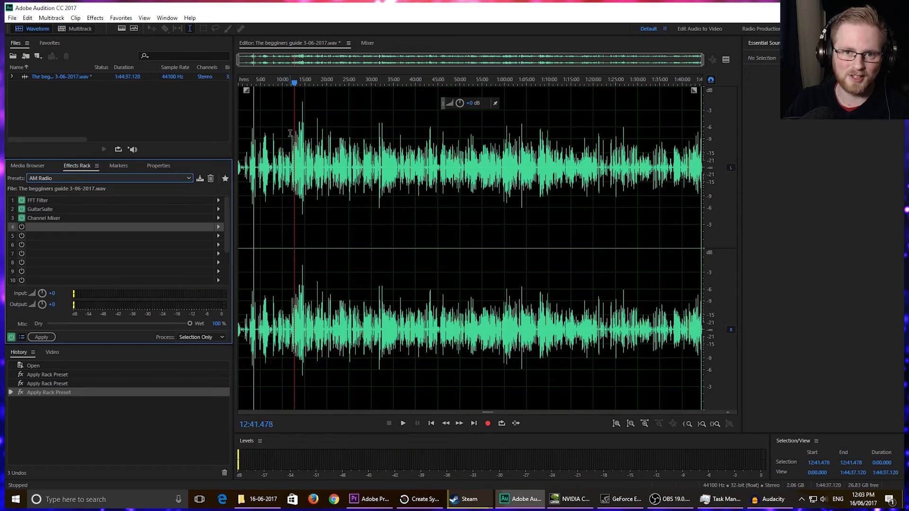
Step: Load the Cherry Pod rack preset and apply its effects to the whole recording
left_click(158, 178)
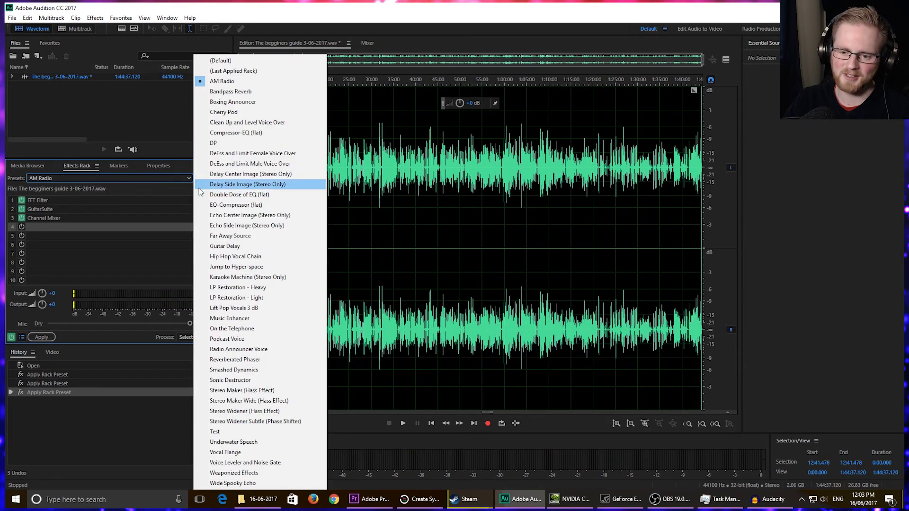
left_click(226, 112)
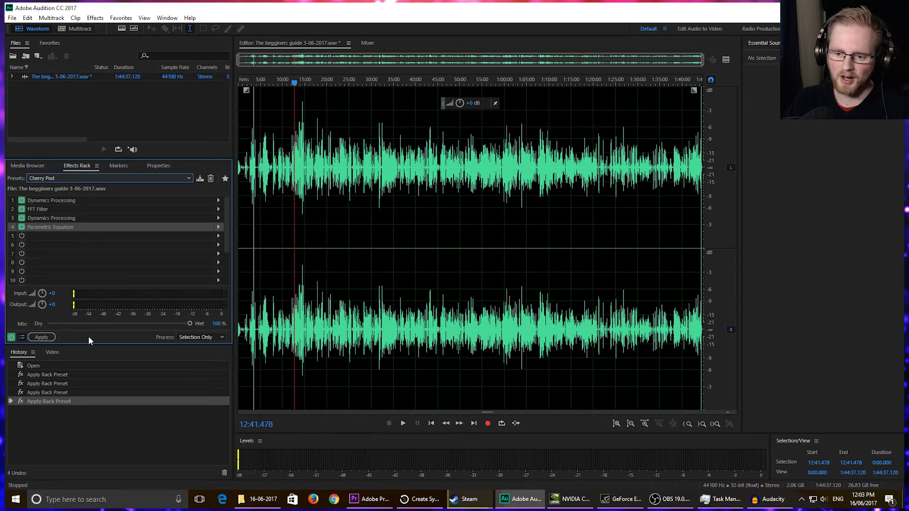
left_click(43, 337)
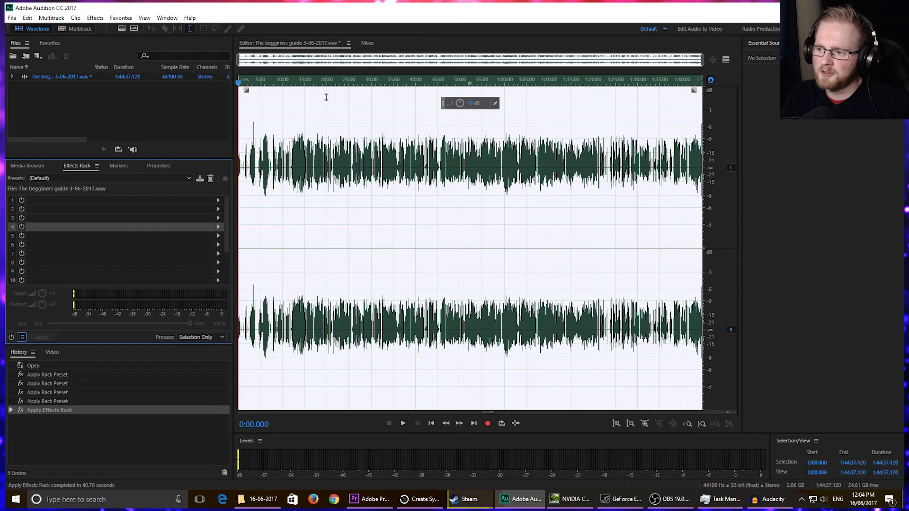
Step: Play the processed recording from about 13:40 to hear the applied effects
left_click(298, 83)
key("space")
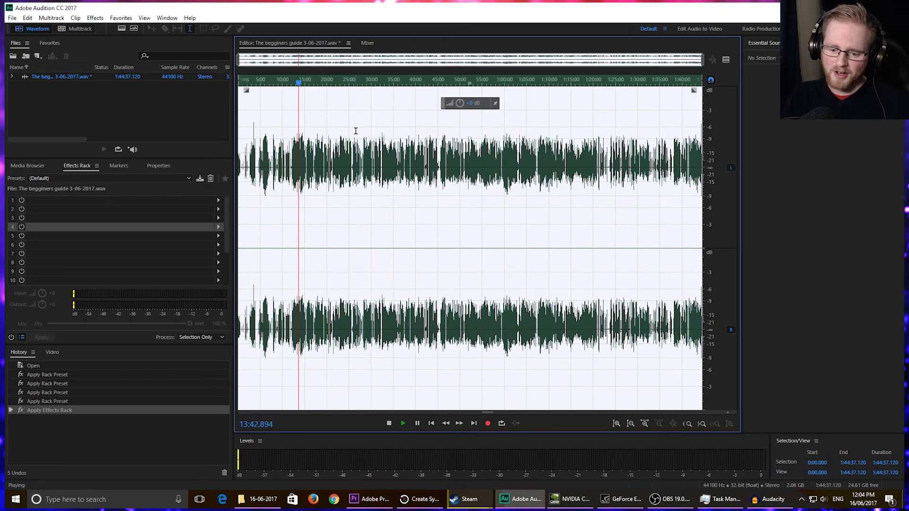
Step: Normalize the whole recording to -1.00 dB with all channels treated equally, and briefly play the normalized audio from about 13:44
key("space")
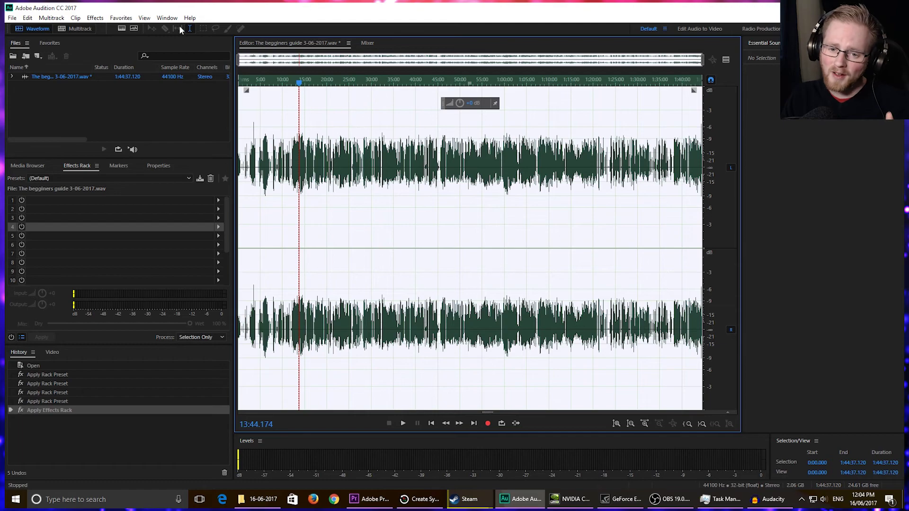
left_click(97, 19)
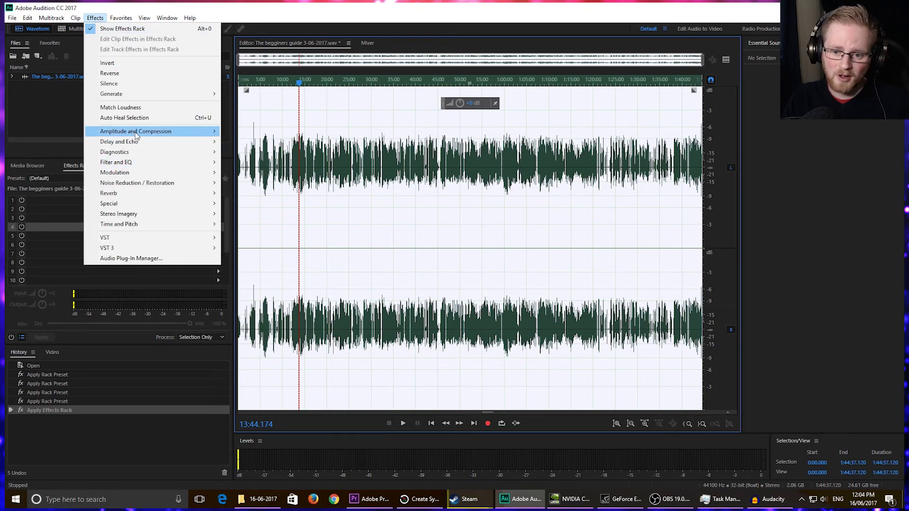
mouse_move(137, 133)
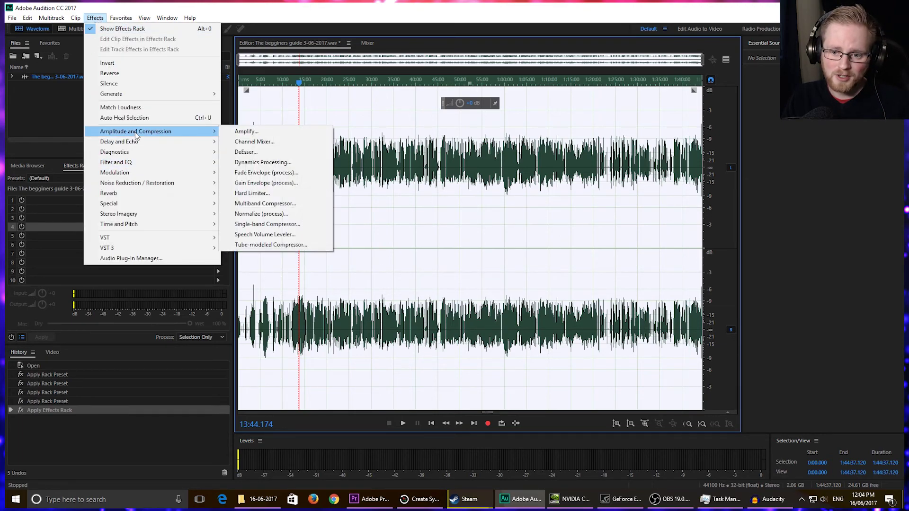
left_click(262, 214)
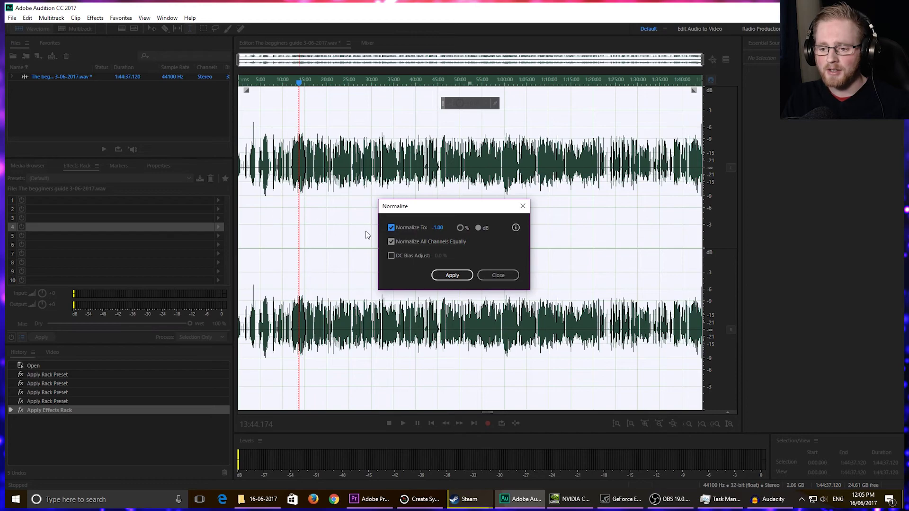
left_click(452, 275)
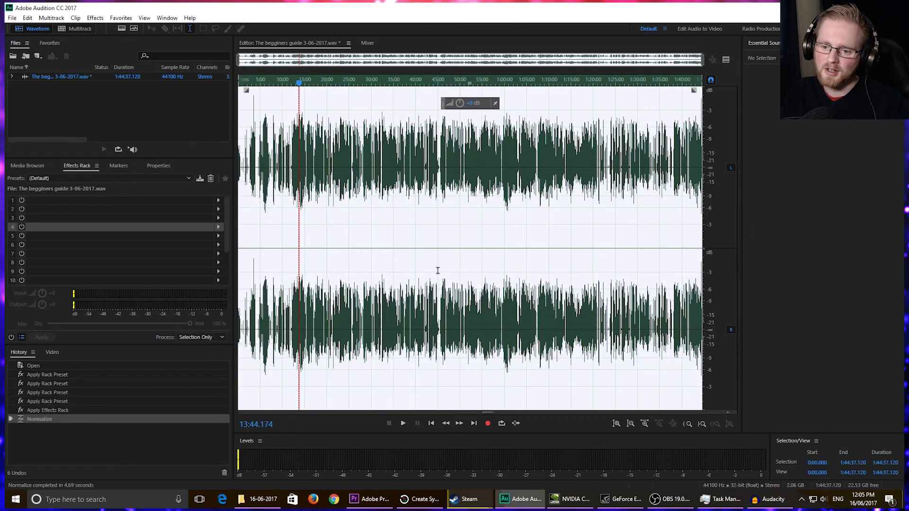
key("space")
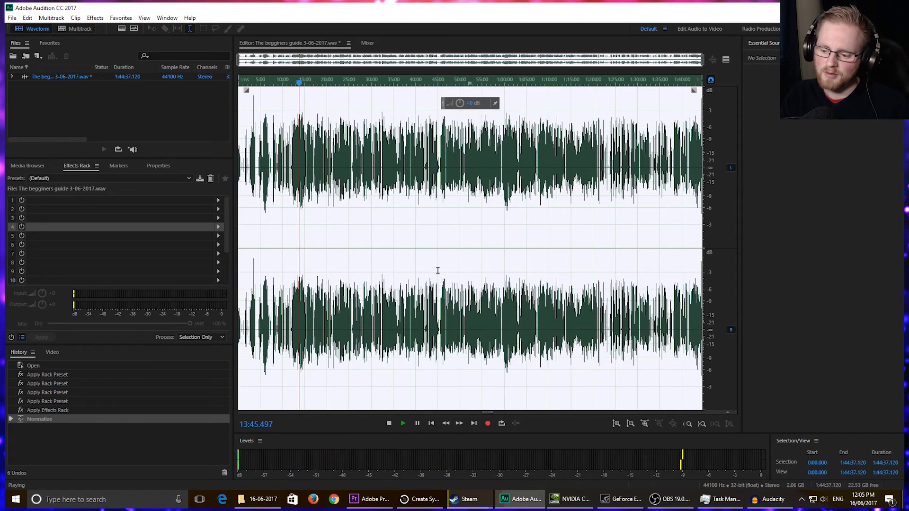
left_click(390, 424)
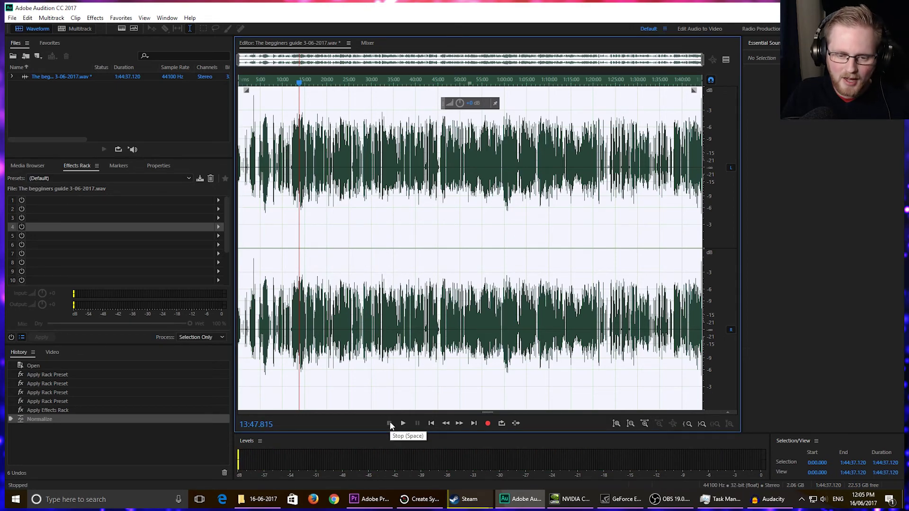
Step: Bring up the Save As settings for the processed recording, cancel them, and quit Audition
key("ctrl+shift+s")
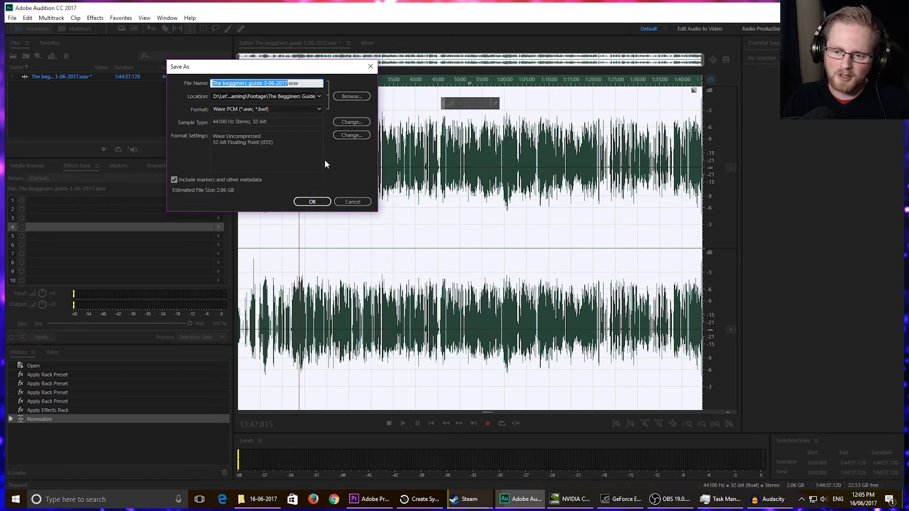
left_click(355, 201)
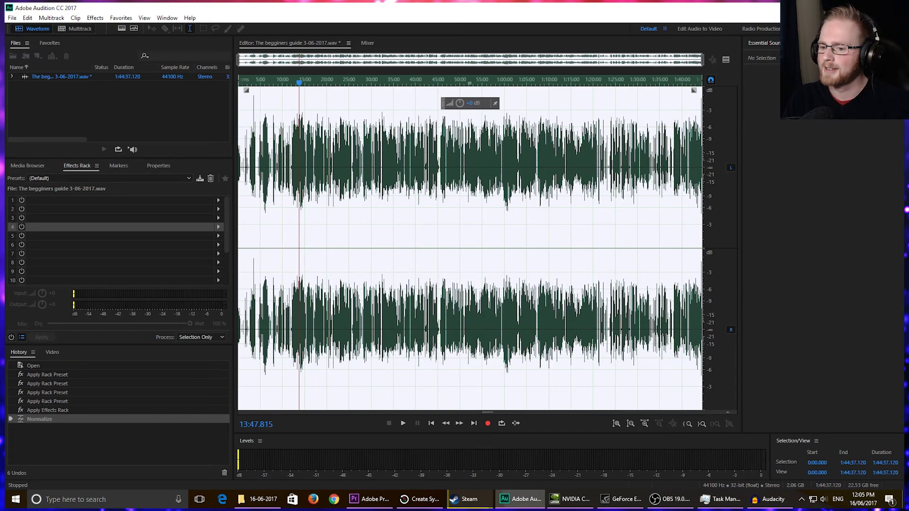
key("ctrl+q")
left_click(495, 262)
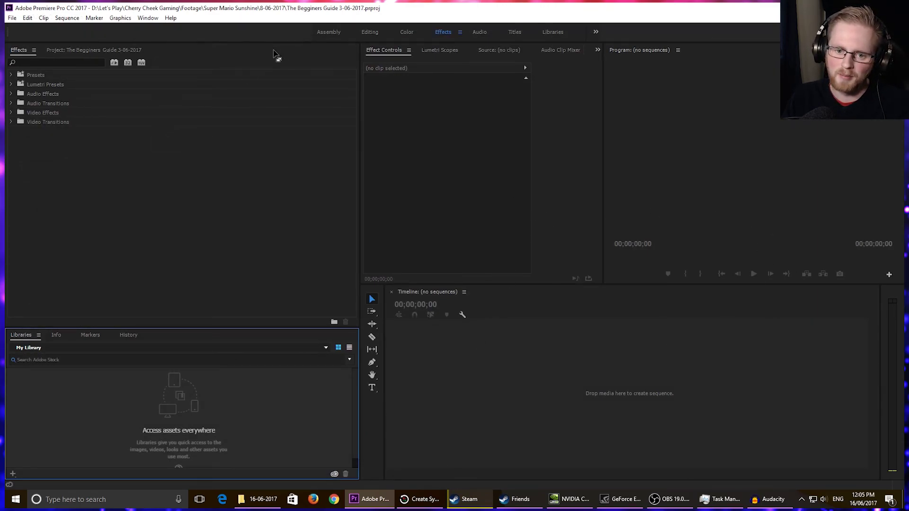
Step: Show the Premiere project's media bin and bring up The Begginers Guide footage folder, widening its Name column to fit the full file names
left_click(82, 52)
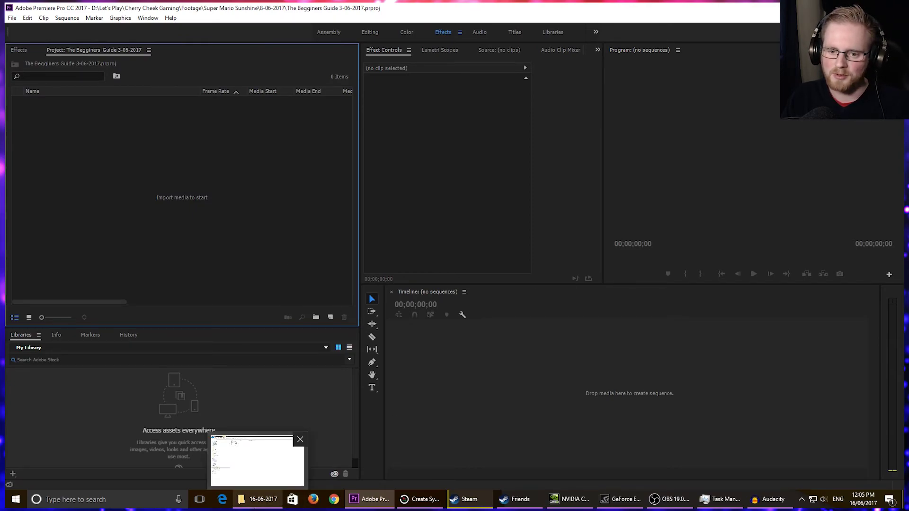
left_click(258, 500)
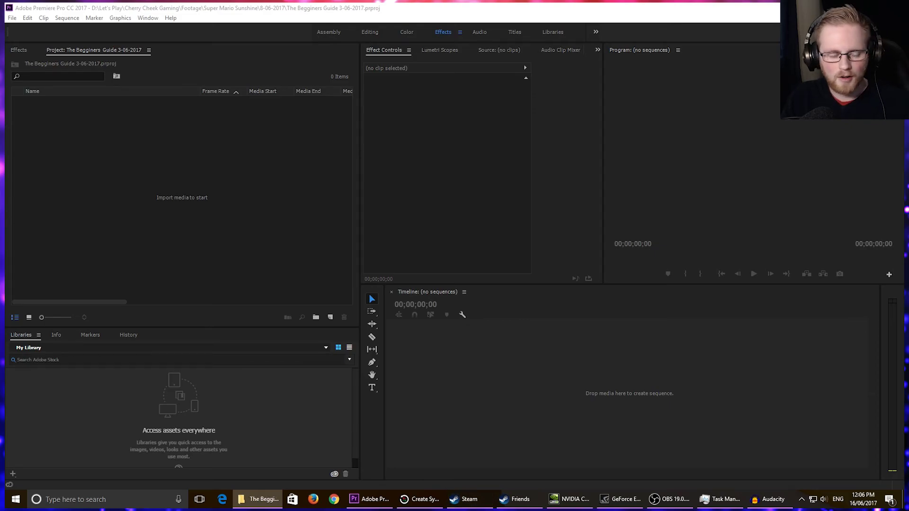
left_click_drag(343, 69, 342, 5)
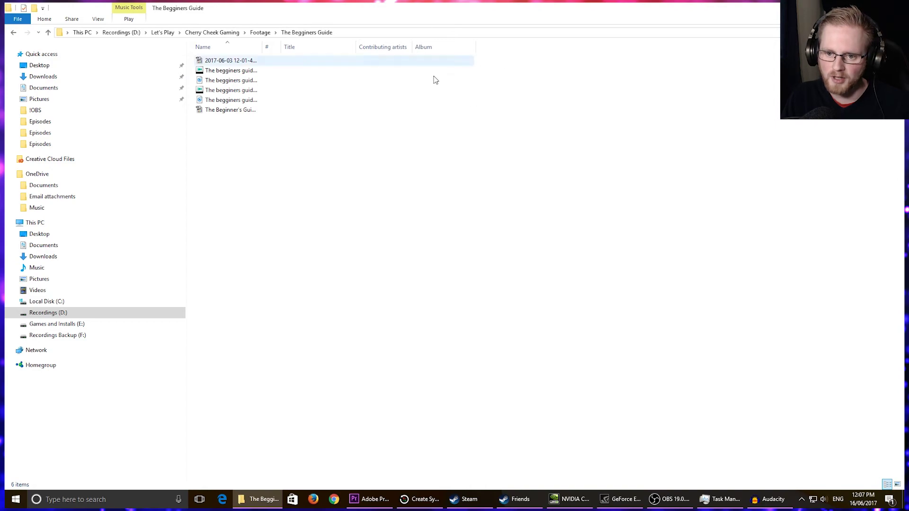
left_click_drag(262, 47, 450, 53)
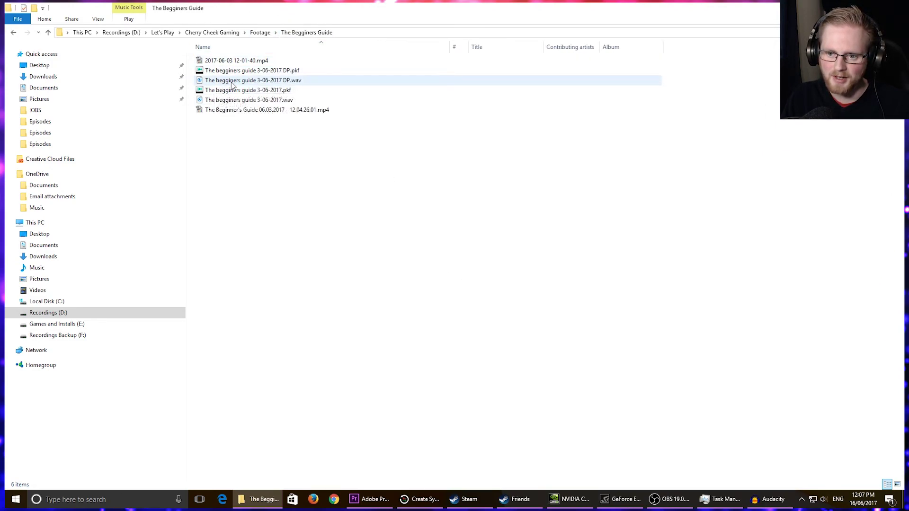
left_click(866, 6)
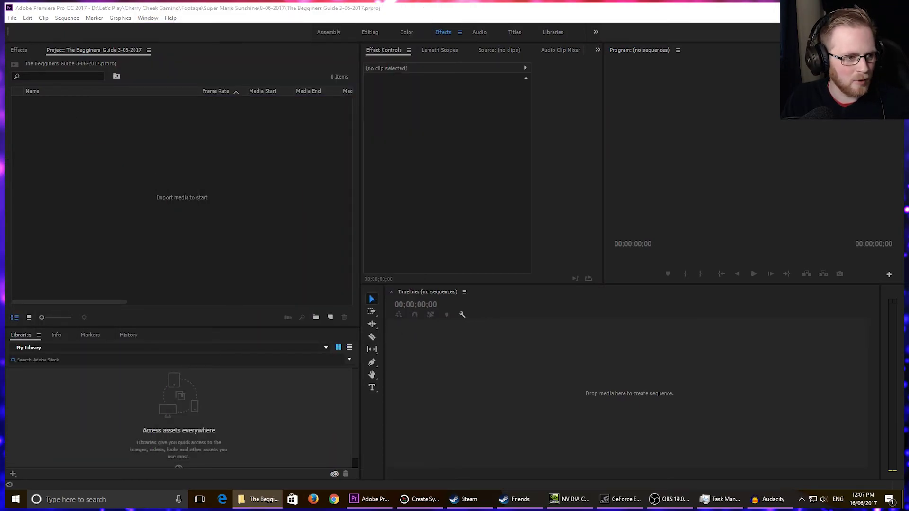
left_click_drag(57, 113, 142, 187)
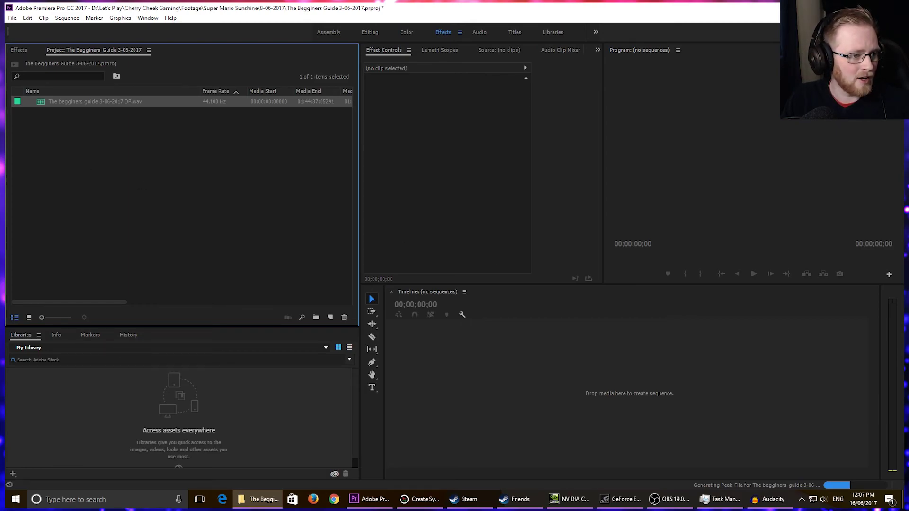
left_click_drag(209, 171, 198, 171)
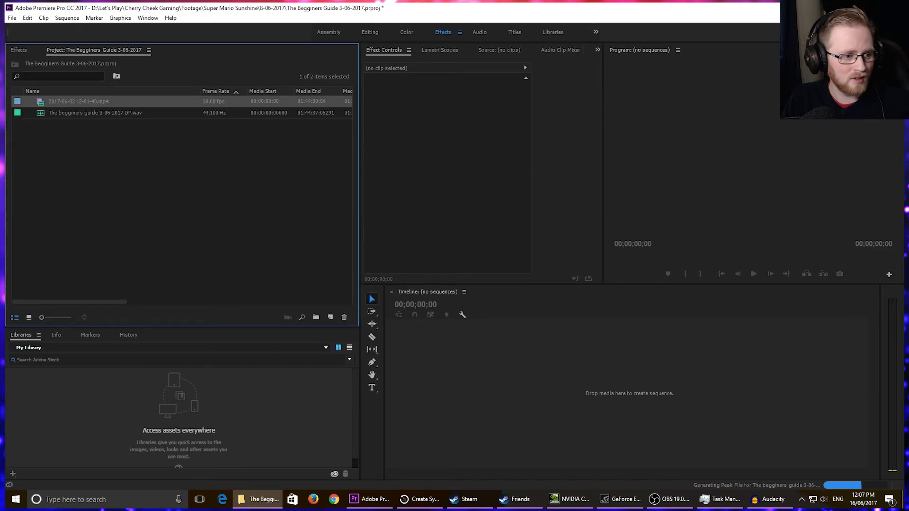
left_click_drag(118, 156, 126, 163)
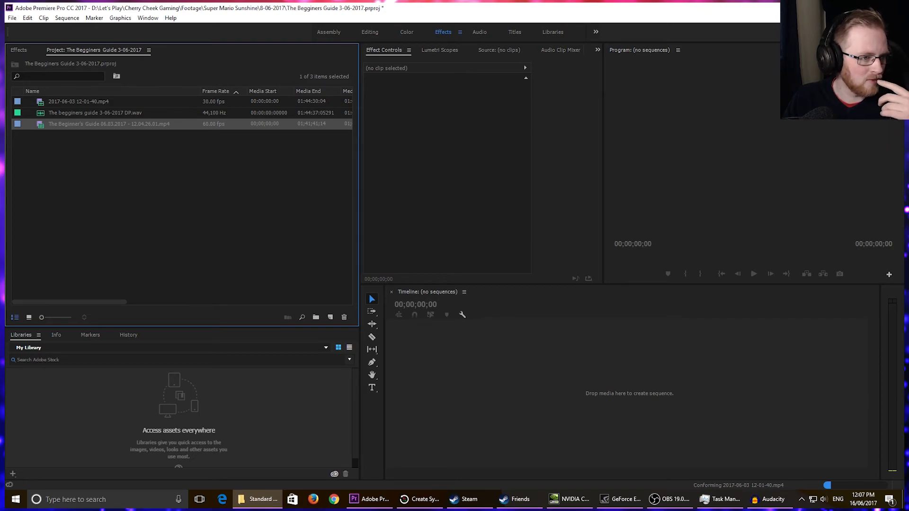
left_click_drag(56, 247, 198, 223)
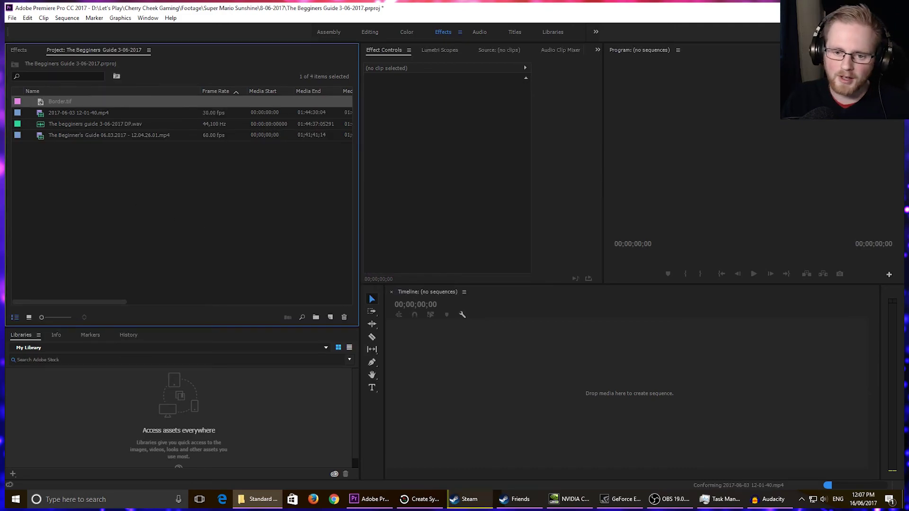
left_click(291, 235)
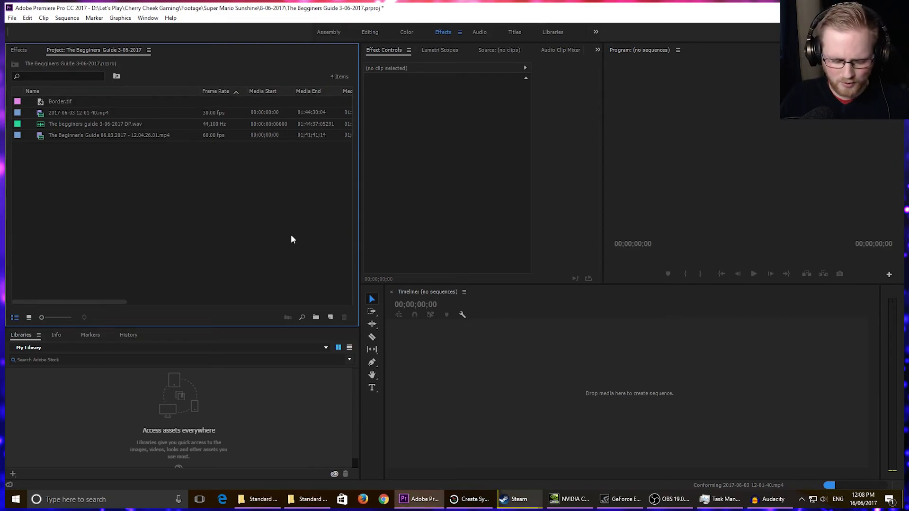
Step: Create a new sequence from the custom Youtube 1080P 44.1 preset with the audio sample rate set to 44100 Hz
key("ctrl+n")
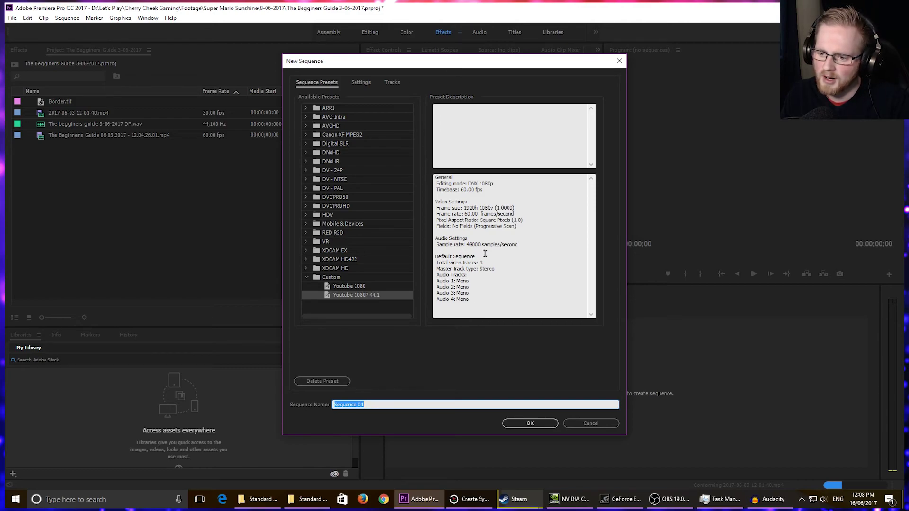
left_click(359, 295)
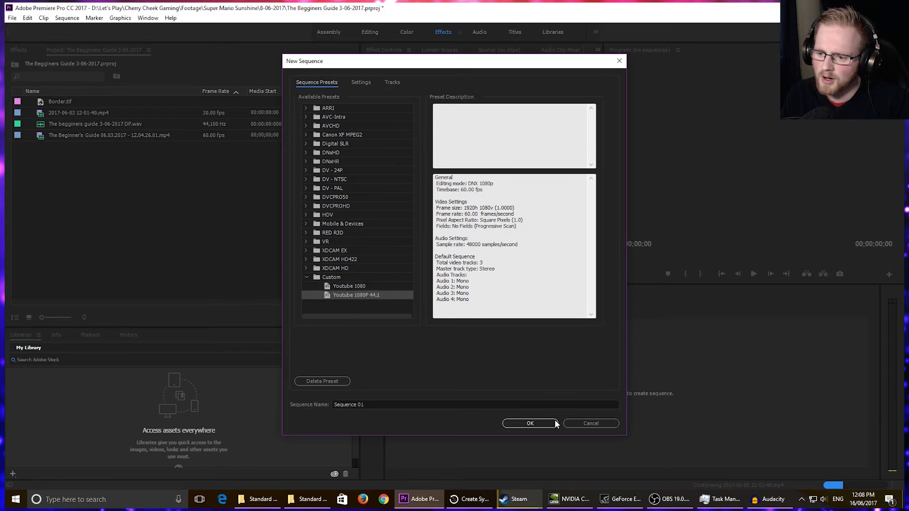
left_click(360, 83)
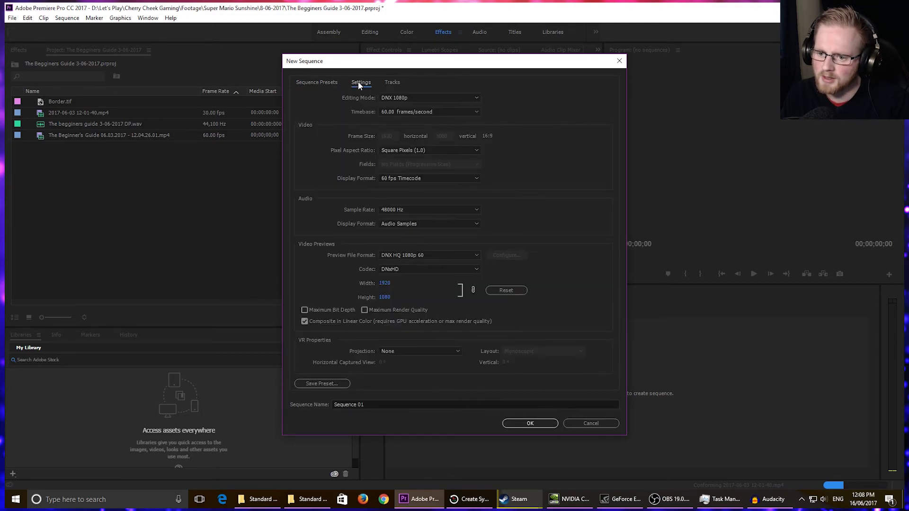
left_click(407, 210)
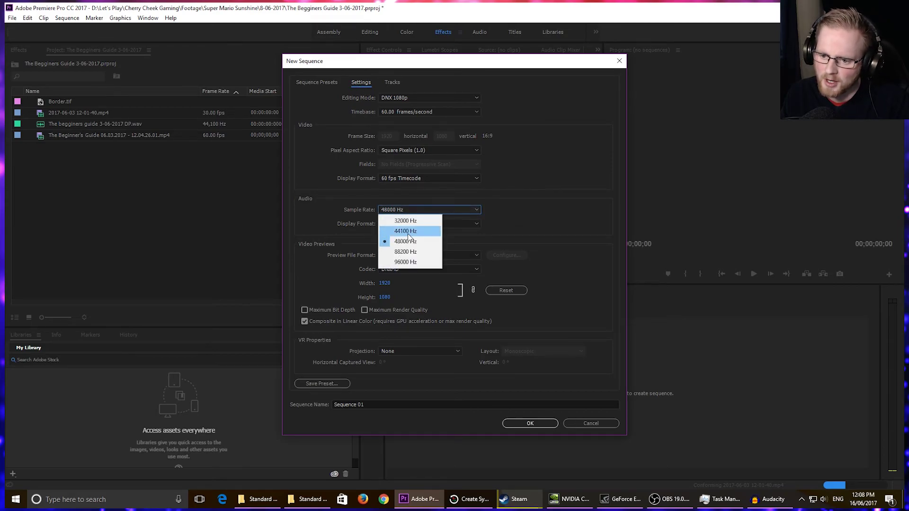
left_click(406, 232)
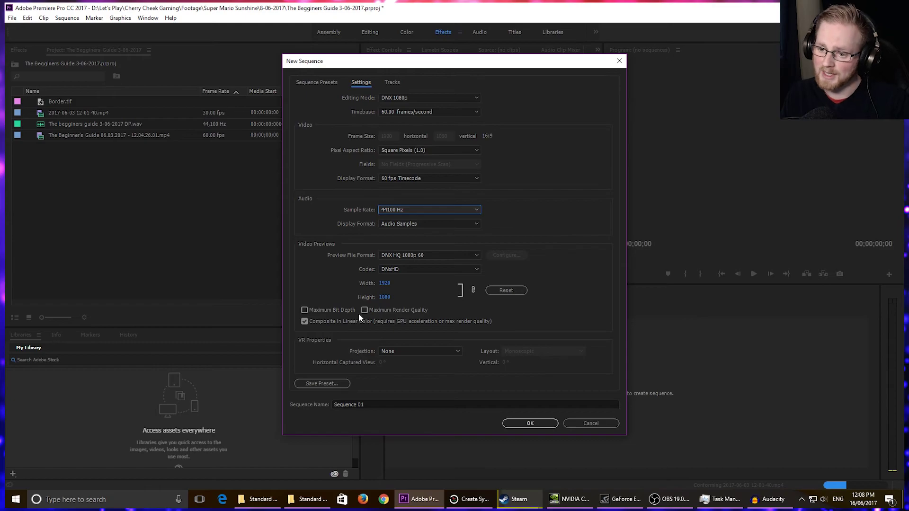
left_click(520, 421)
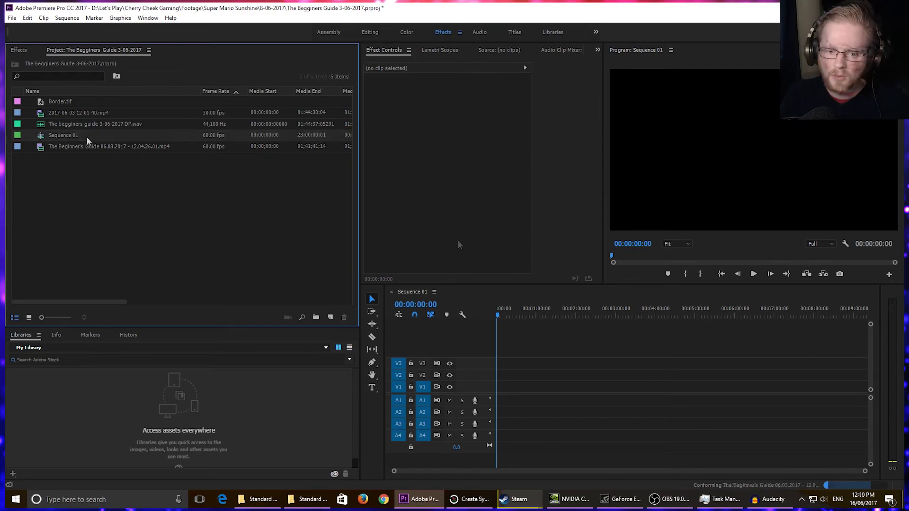
Step: Place the DP voice recording on A1, The Beginner's Guide gameplay video on V2 and A2, and Border.tif on V1, all at the sequence start
left_click_drag(52, 122, 498, 402)
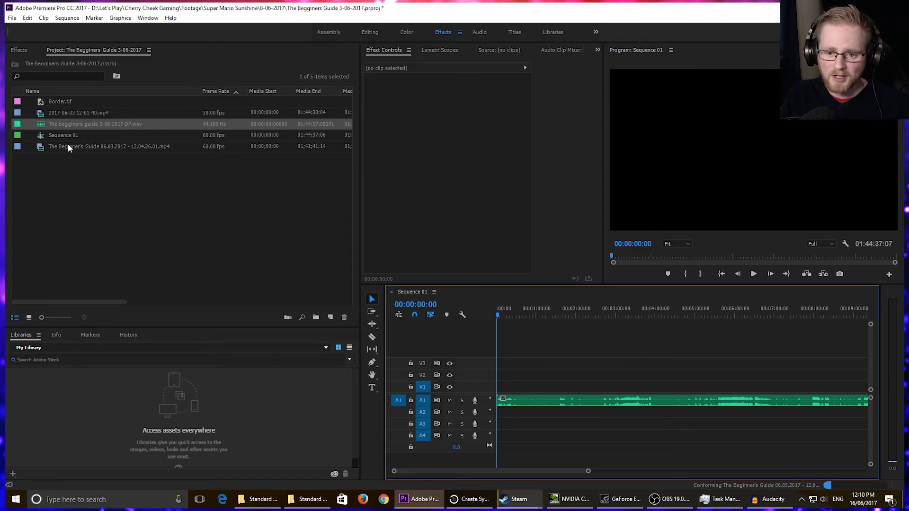
left_click_drag(70, 145, 498, 410)
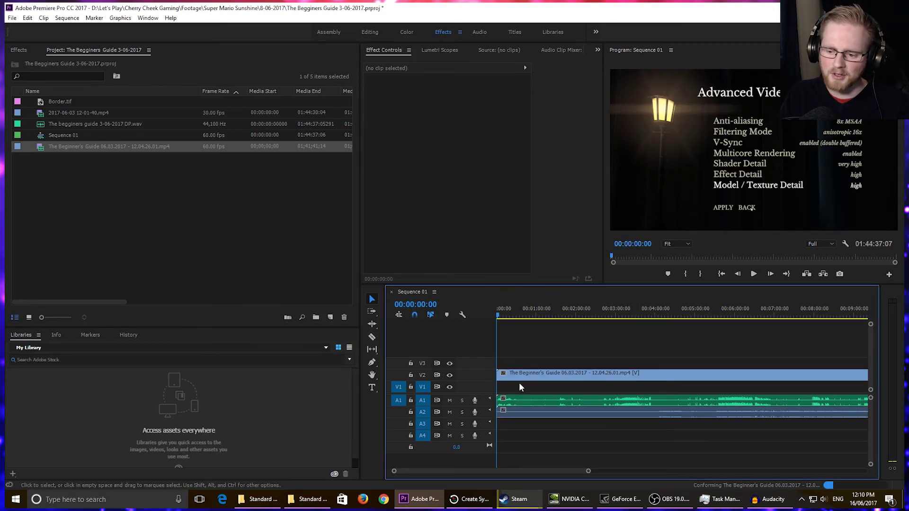
left_click_drag(79, 102, 500, 388)
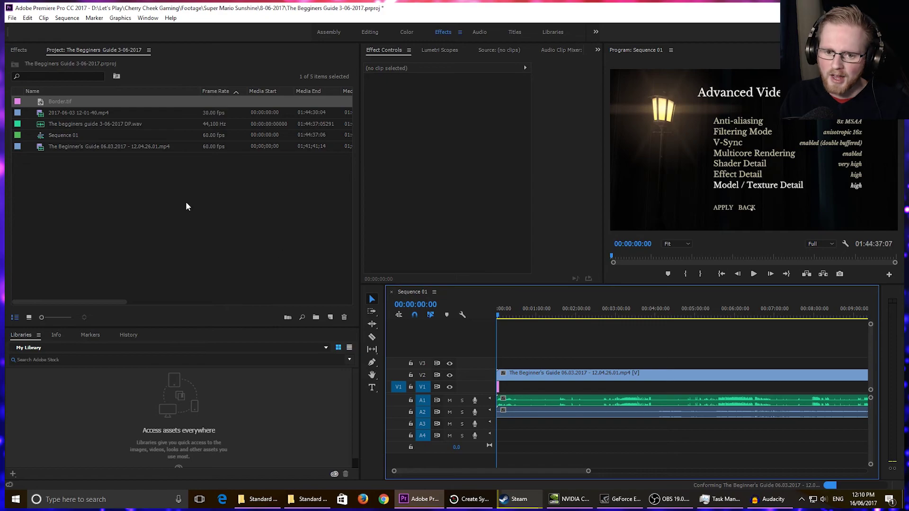
left_click_drag(76, 114, 483, 363)
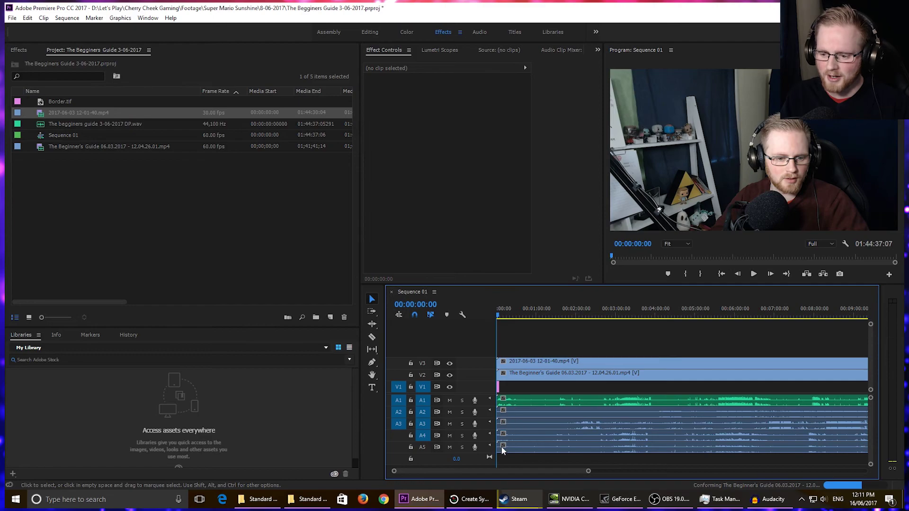
left_click(449, 447)
left_click(448, 435)
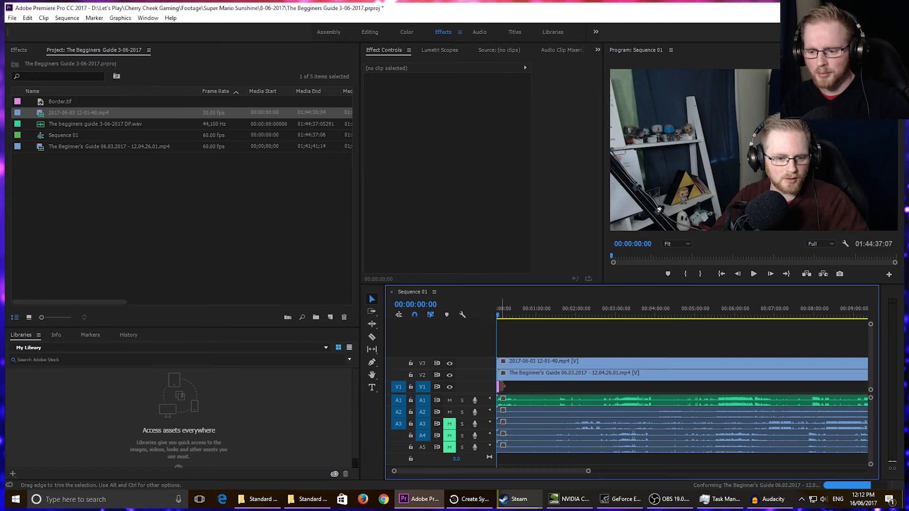
Step: Extend the Border.tif clip on V1 to the end of the webcam video and voice recording
left_click_drag(504, 387, 793, 390)
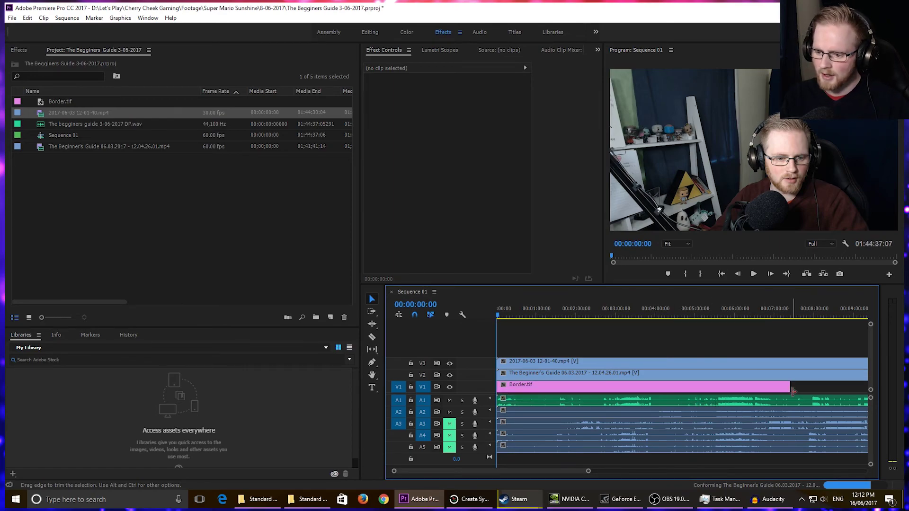
key("minus")
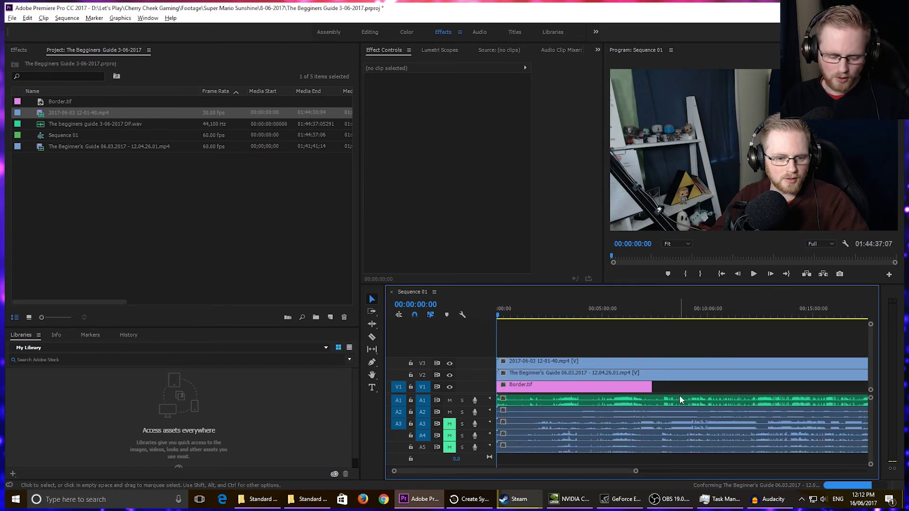
key("minus")
key("minus")
key("minus")
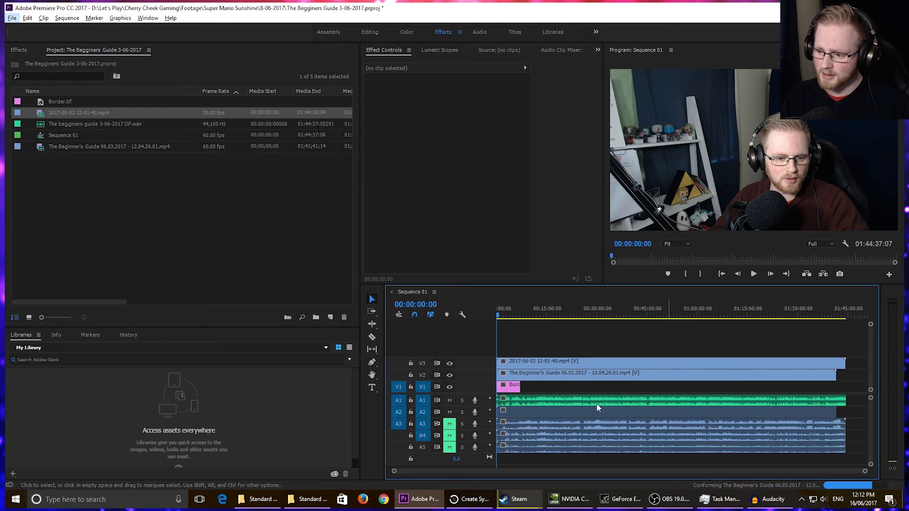
left_click_drag(517, 387, 846, 386)
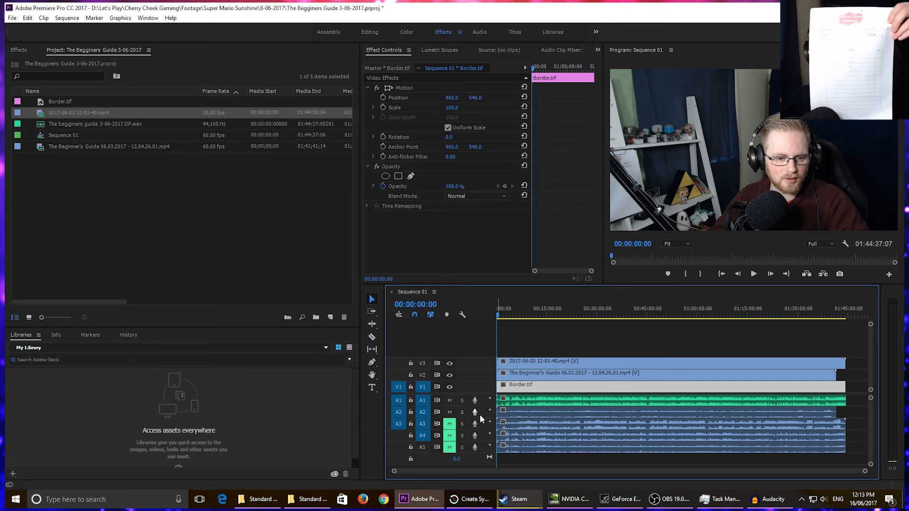
Step: Place the playhead at 00:03:04:41, near the first loud passage of the voice recording on A1
key("alt+Tab")
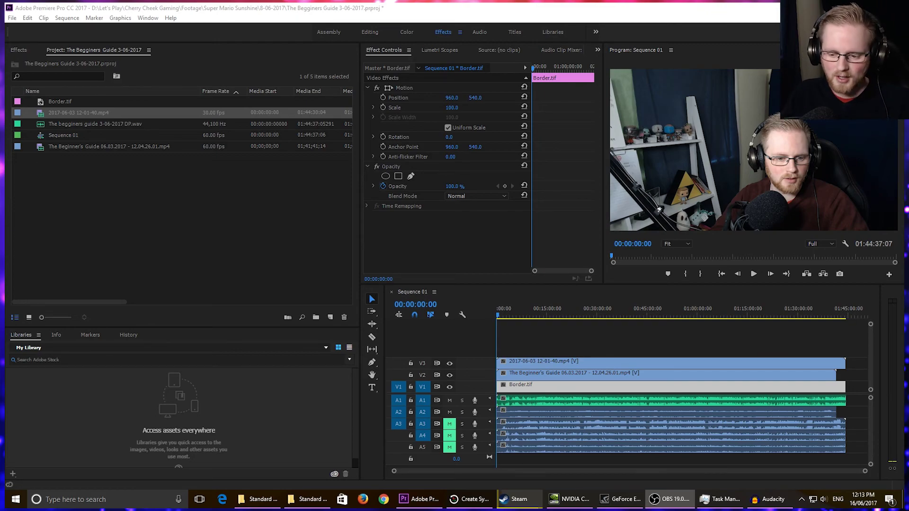
scroll(518, 320, "up", 6)
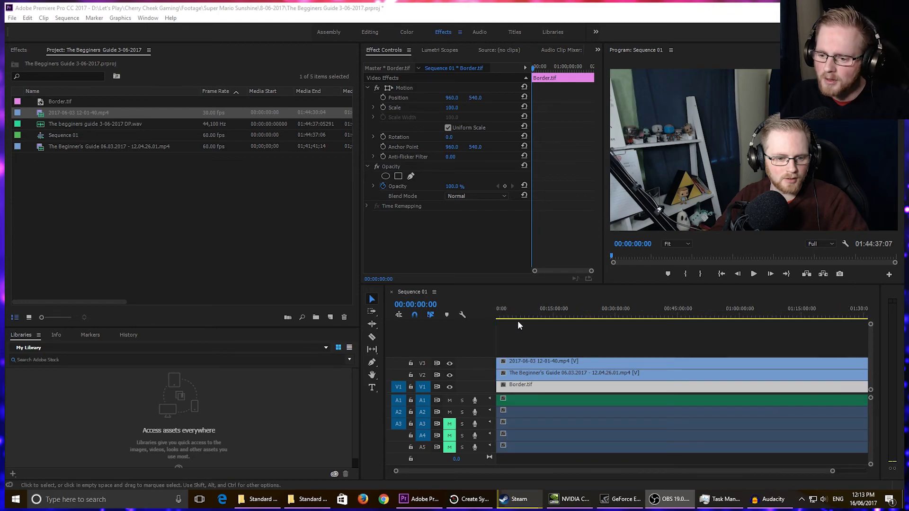
scroll(518, 320, "up", 2)
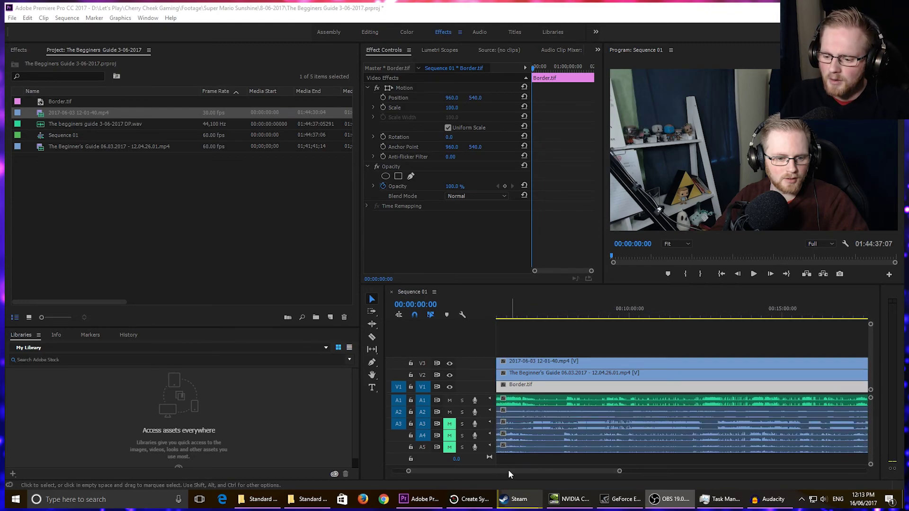
left_click(486, 473)
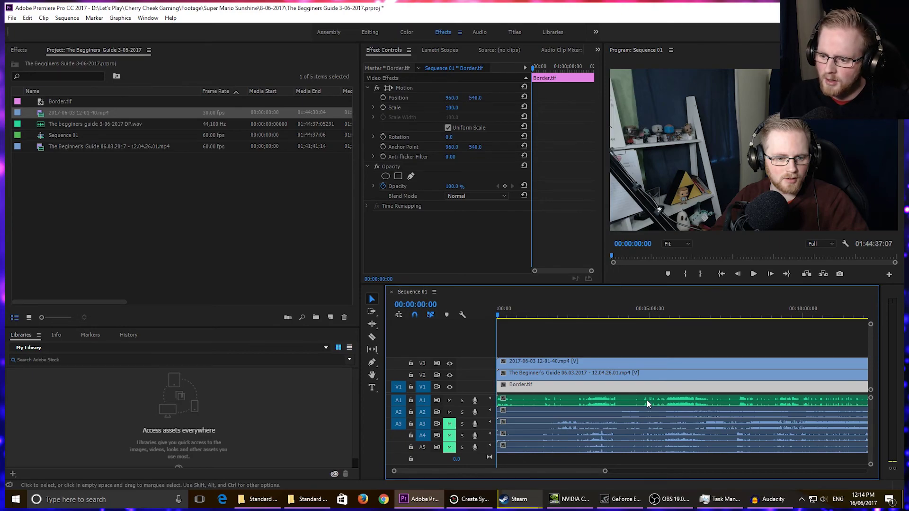
mouse_move(577, 316)
left_mouse_down()
mouse_move(558, 316)
mouse_move(592, 316)
left_mouse_up()
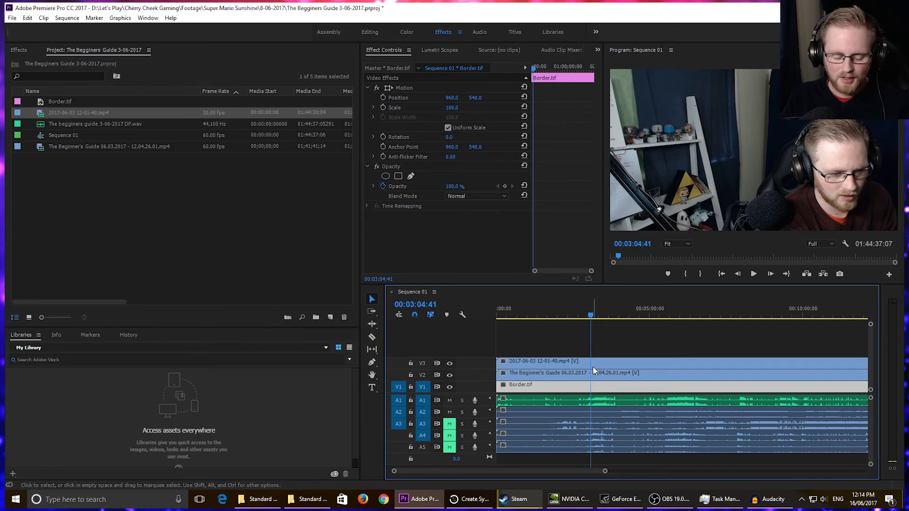
key("equal")
key("equal")
key("equal")
key("equal")
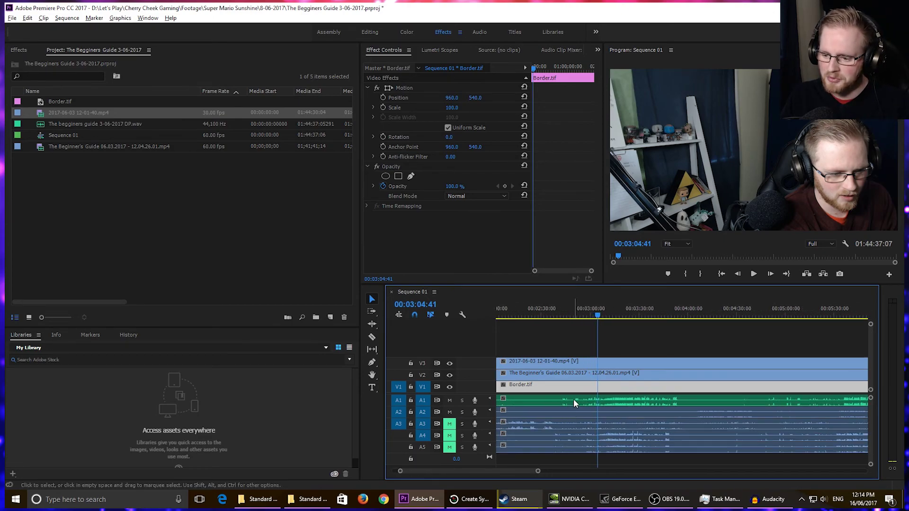
key("alt")
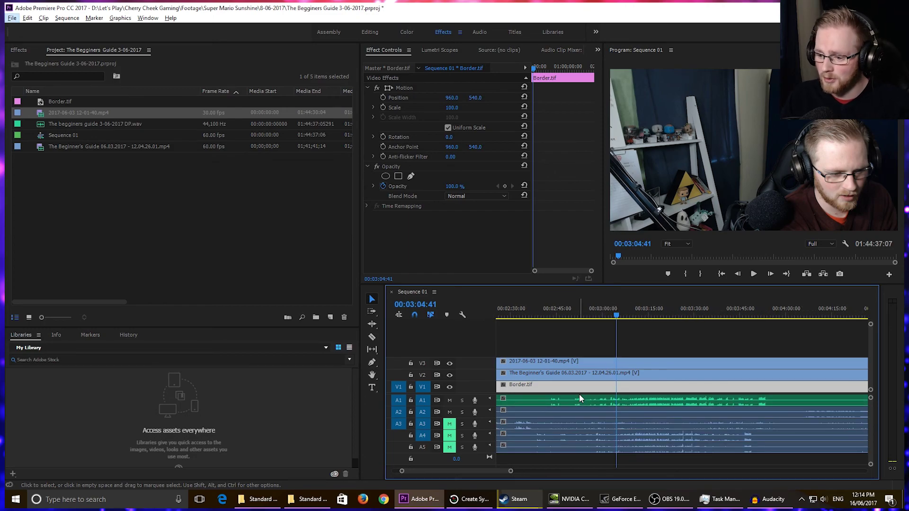
key("equal")
key("equal")
key("equal")
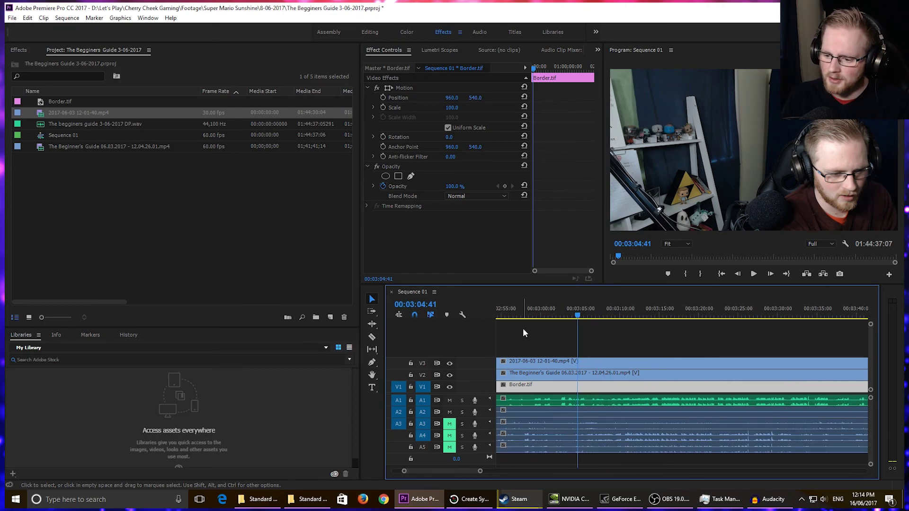
Step: Play the sequence from 00:03:04:41 to about 00:03:18 to check the voice recording against the webcam video
left_click(540, 329)
key("space")
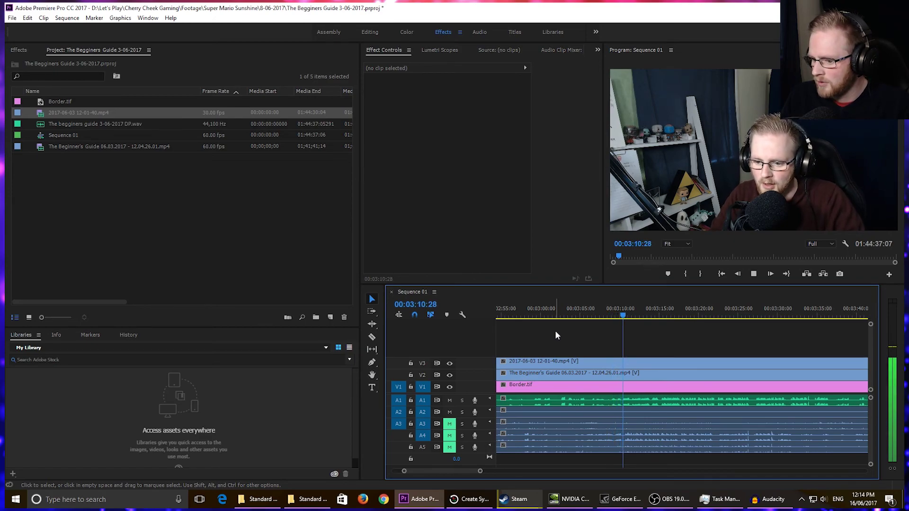
key("space")
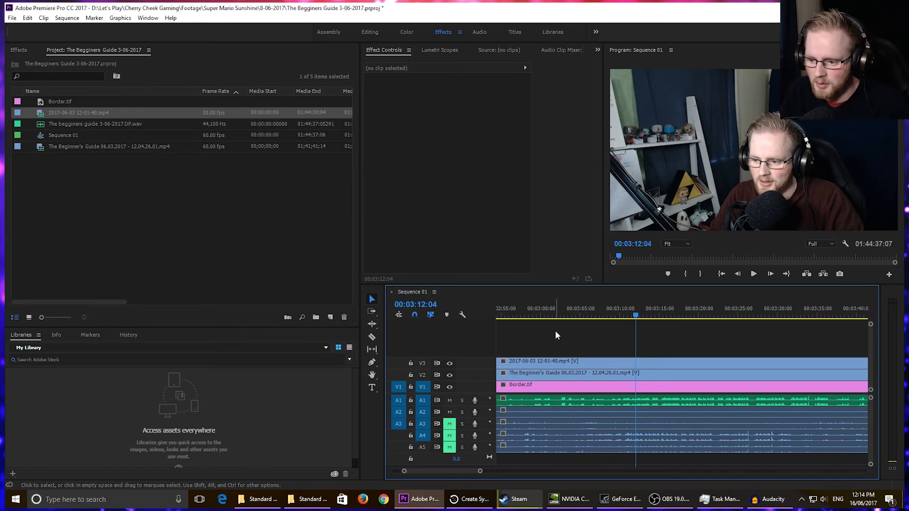
key("space")
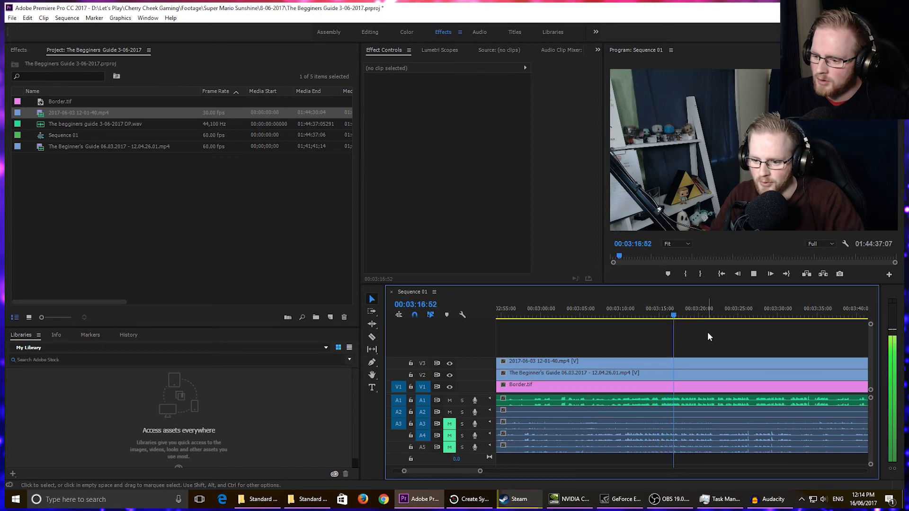
key("space")
Step: Split the voice recording on A1 at 00:03:17:50, at the start of a spoken phrase
key("equal")
key("equal")
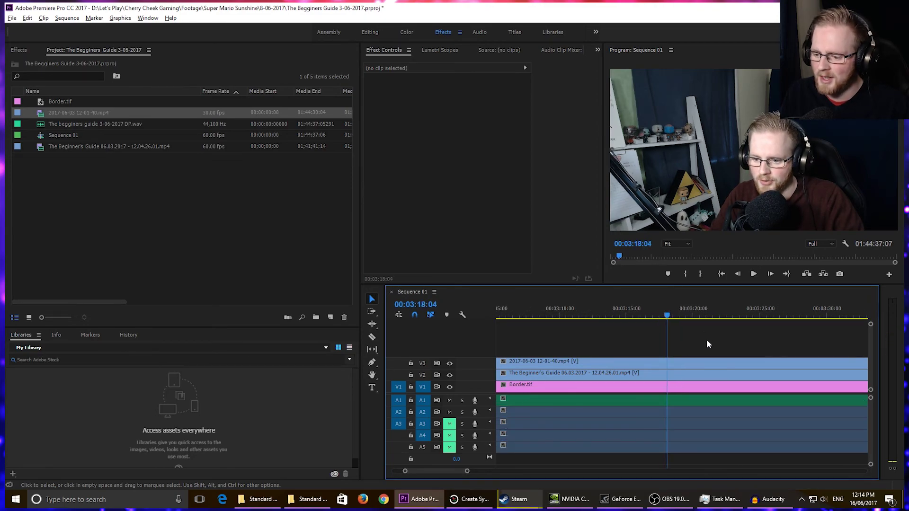
scroll(610, 345, "up", 1, "alt")
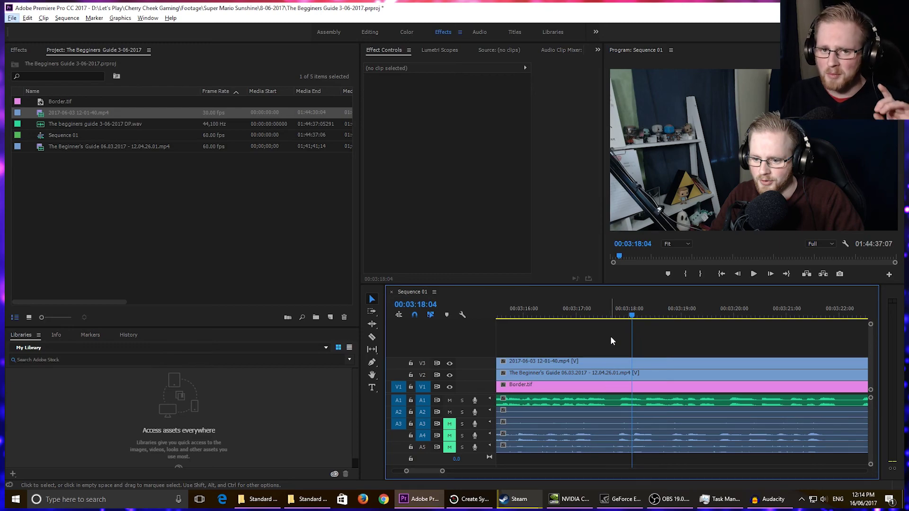
left_click(621, 313)
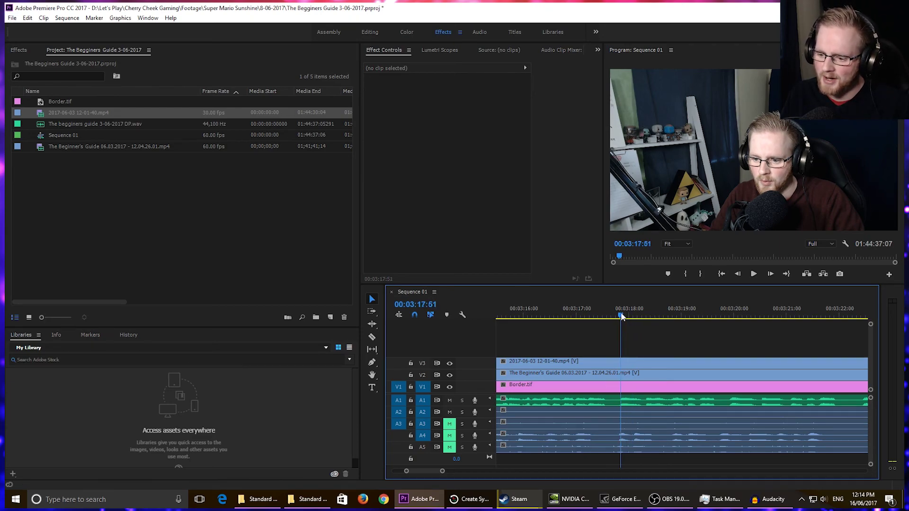
key("c")
left_click(622, 401)
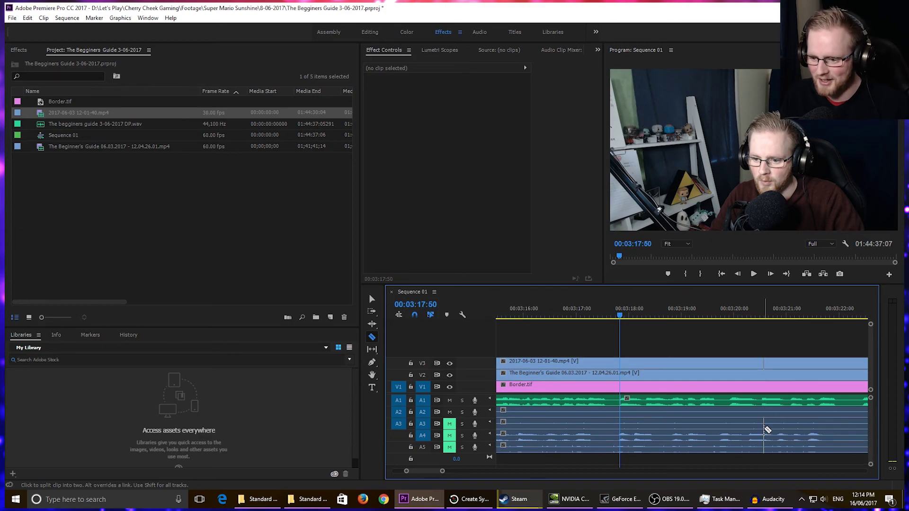
key("v")
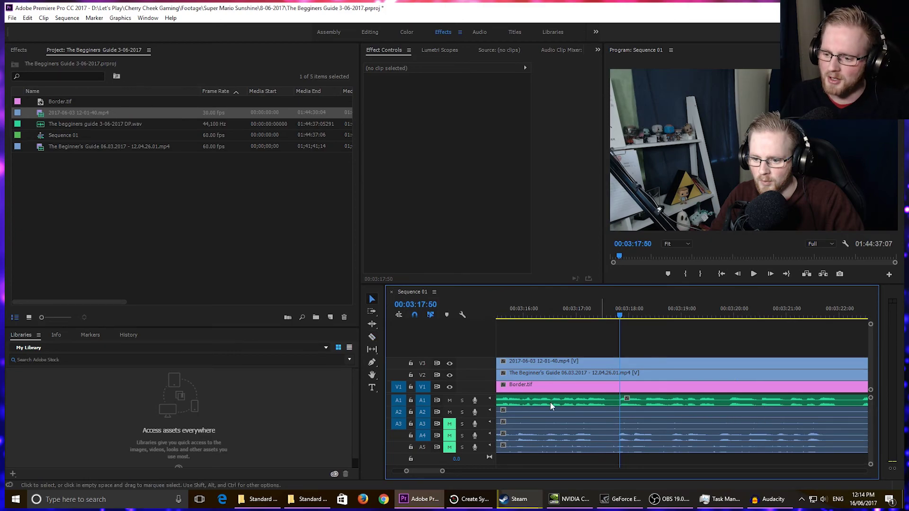
left_click(529, 360)
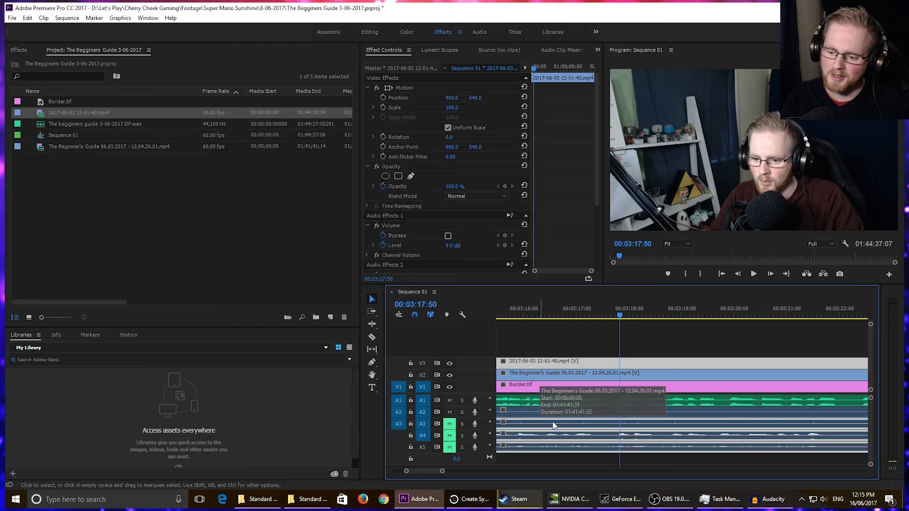
key("minus")
key("minus")
key("minus")
key("minus")
key("minus")
key("minus")
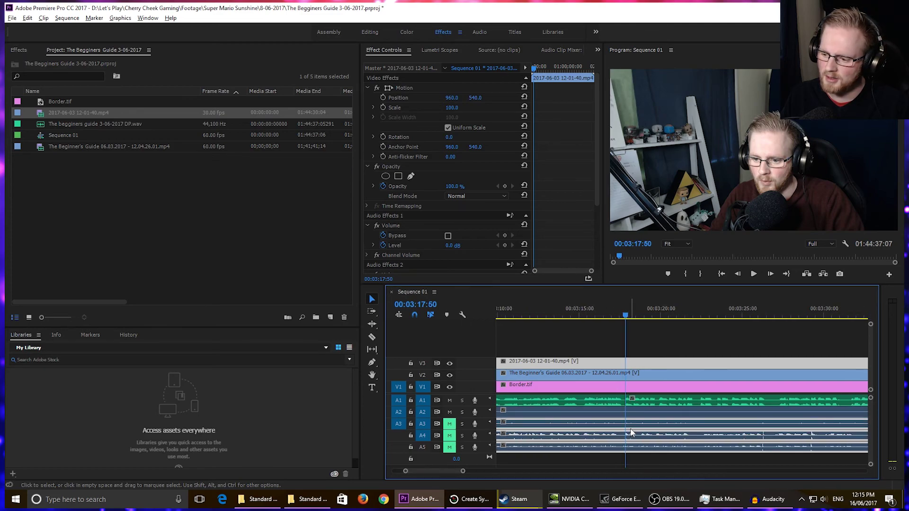
scroll(640, 434, "up", 5)
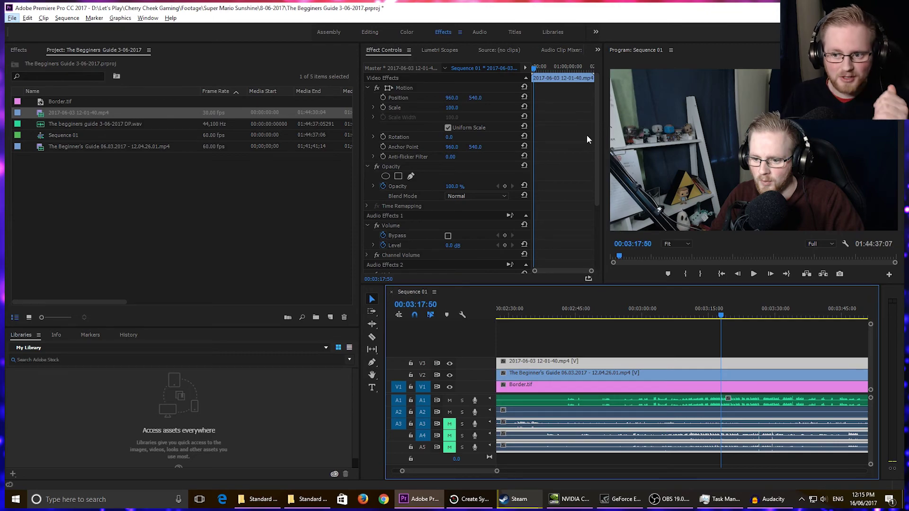
left_click(454, 107)
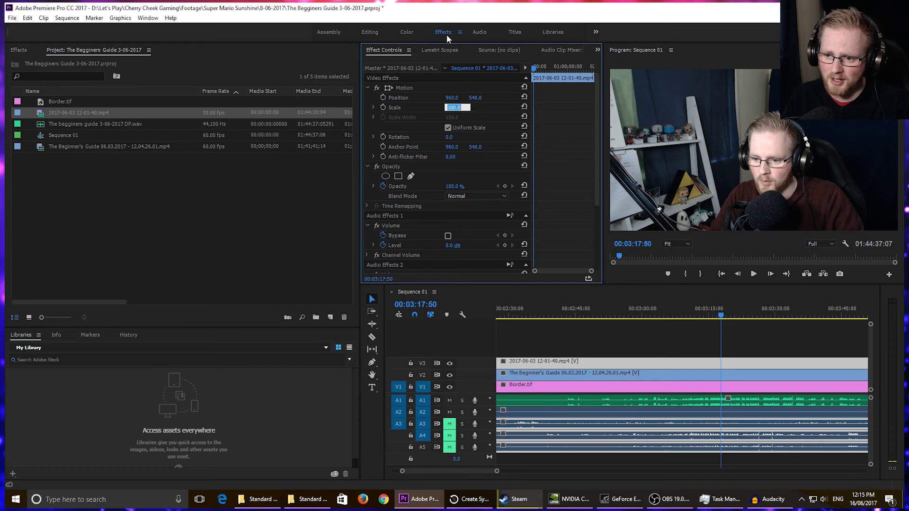
type("40")
key("Return")
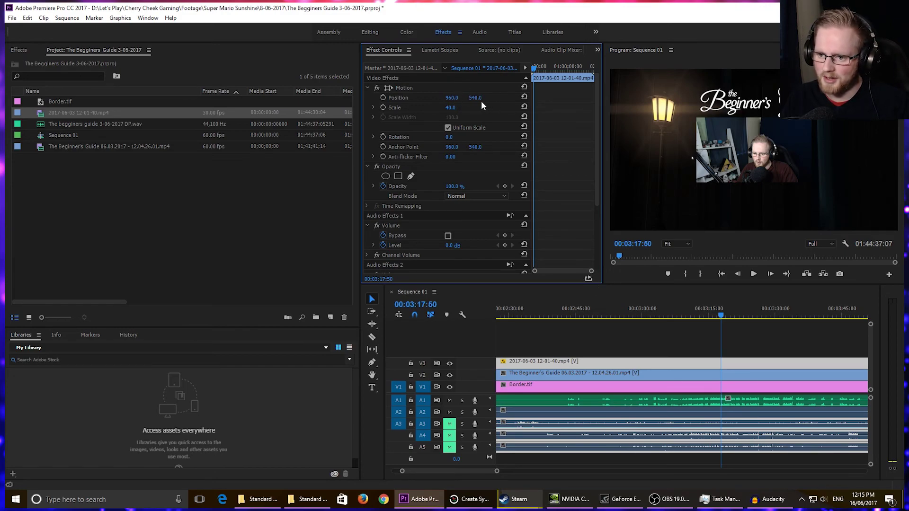
Step: Hide the webcam video track V3 to reveal the gameplay footage
left_click(450, 363)
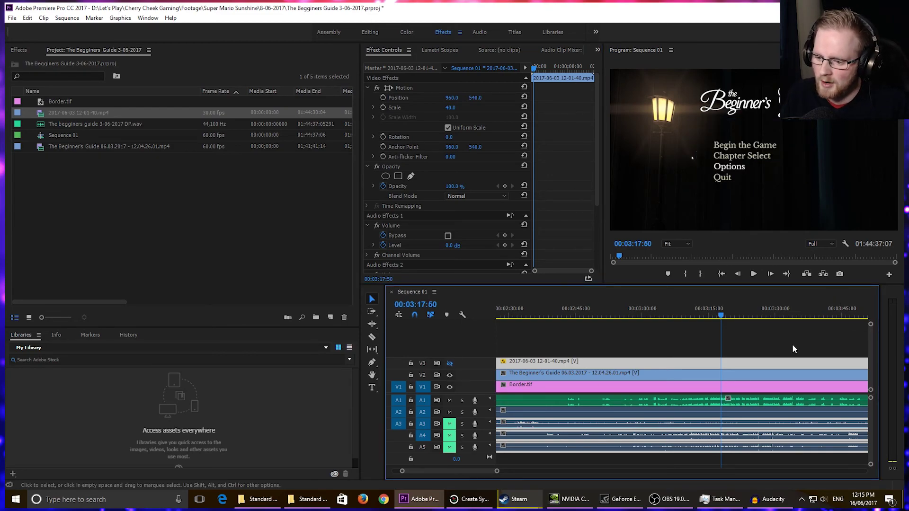
scroll(644, 360, "down", 4)
scroll(626, 402, "up", 5)
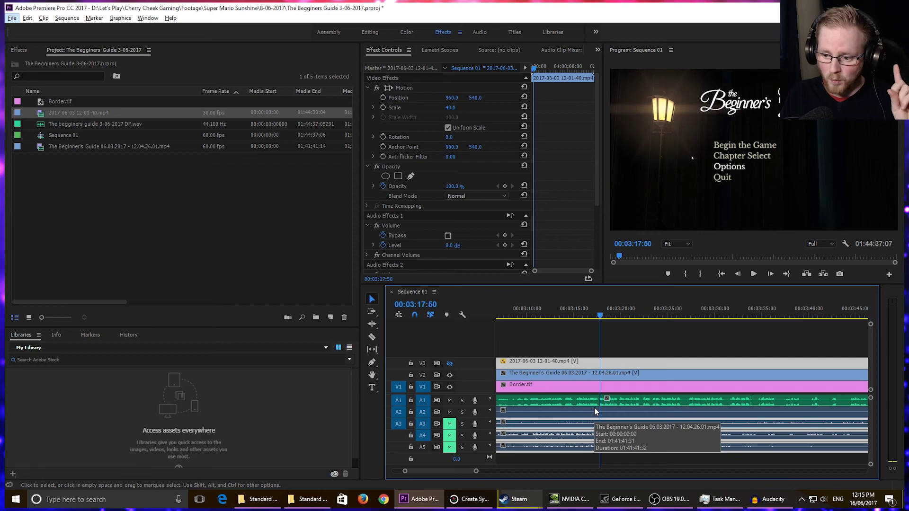
Step: Step backward through the gameplay from 00:00:32:33 to 00:00:27:48, examining the Advanced Video menu selection changes against the audio
left_click(587, 315)
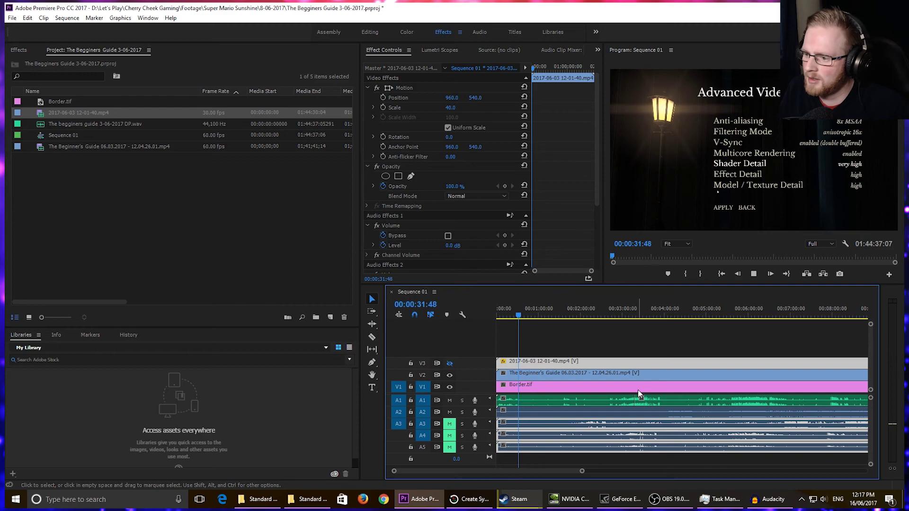
key("space")
key("Left")
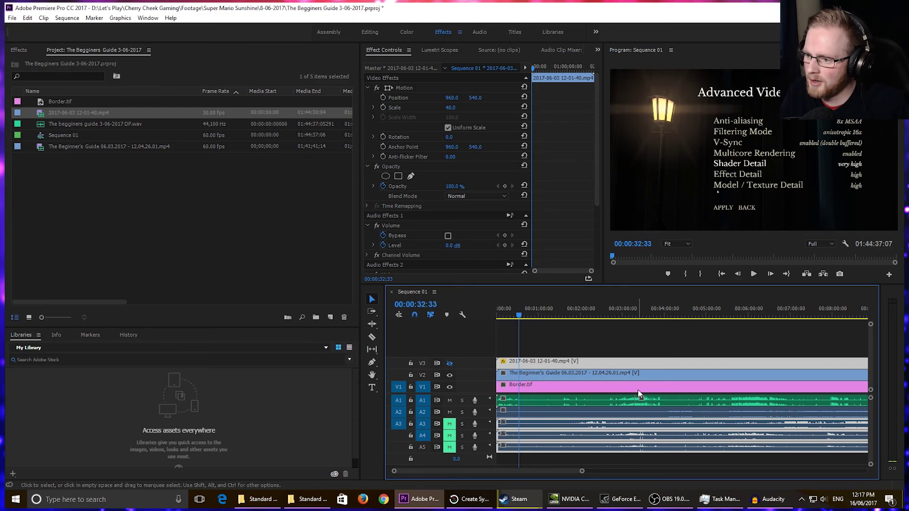
key("Left")
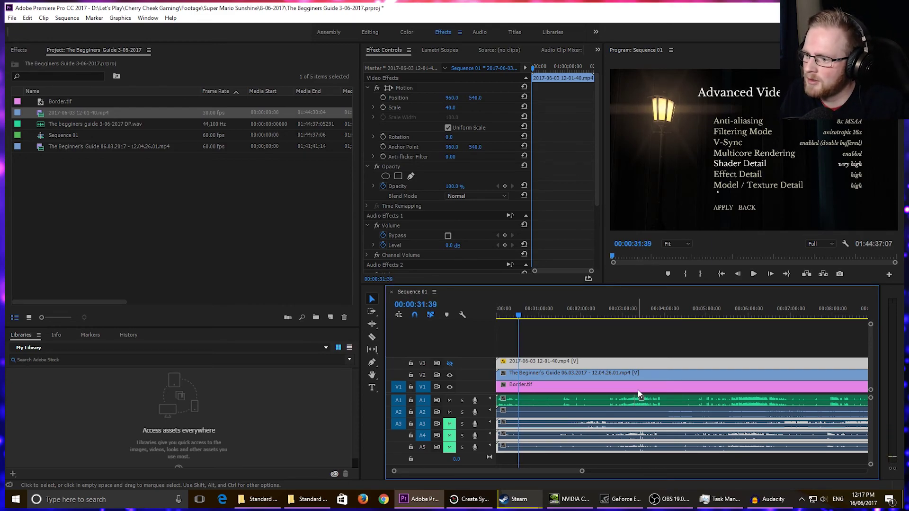
key("Left")
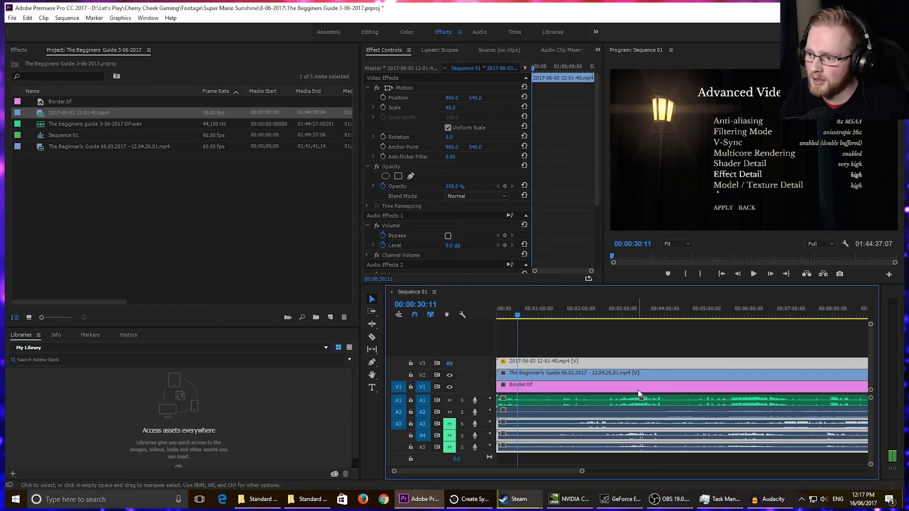
key("Left")
key("Left")
key("Left")
key("Left")
key("Left")
key("Left")
key("Left")
key("Left")
key("Left")
key("Left")
key("Left")
key("Left")
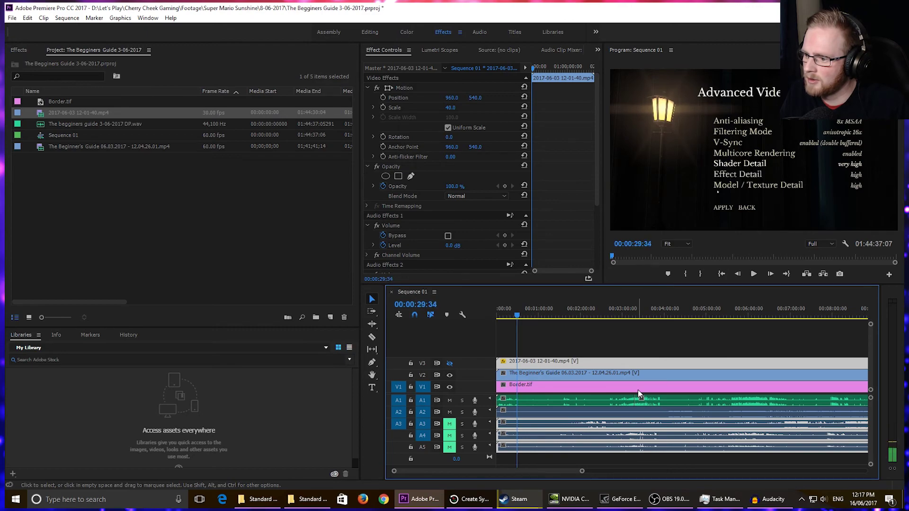
key("Left")
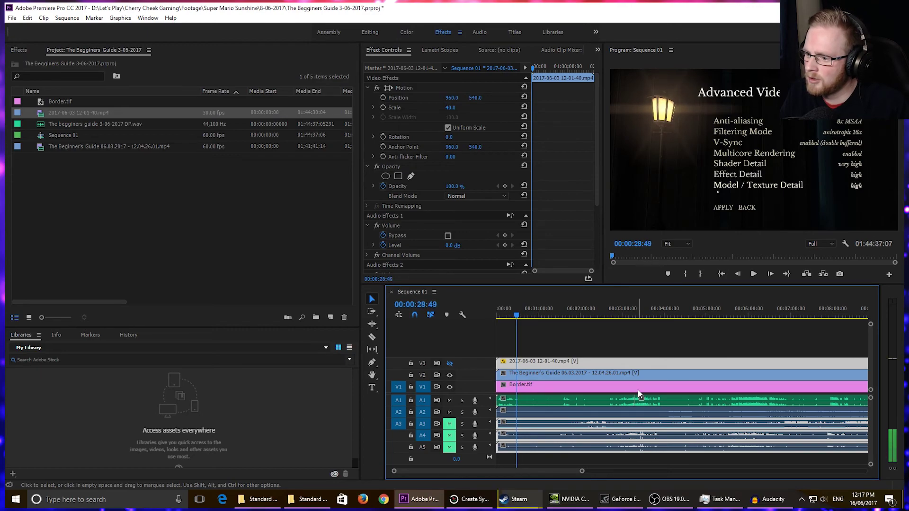
key("Left")
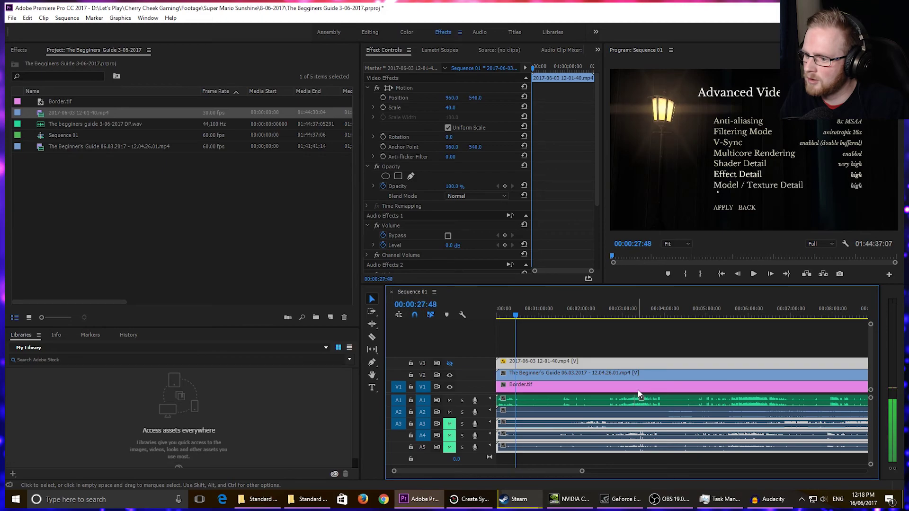
Step: Replay the gameplay between 00:00:26:58 and 00:00:29:30, examining when the Advanced Video menu highlight changes
key("shift+Left")
key("shift+Left")
key("shift+Left")
key("shift+Left")
key("shift+Left")
key("shift+Left")
key("shift+Left")
key("shift+k")
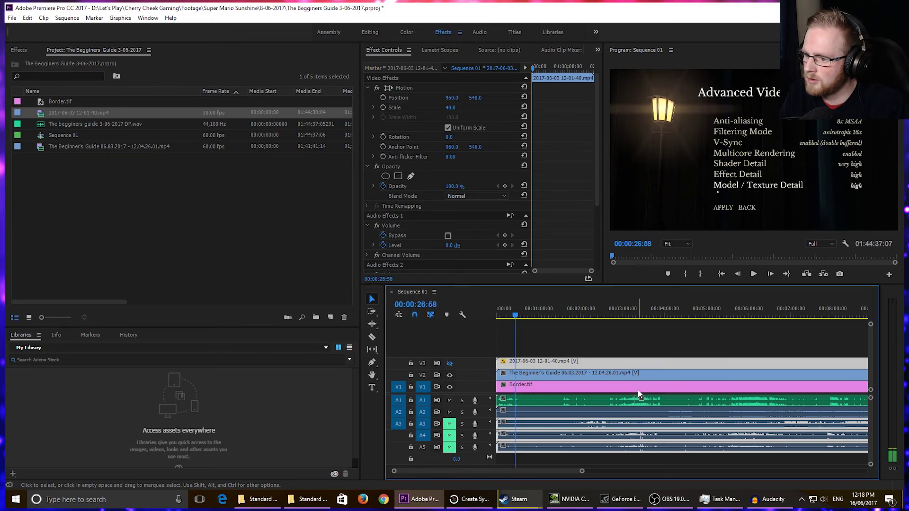
key("k")
key("l")
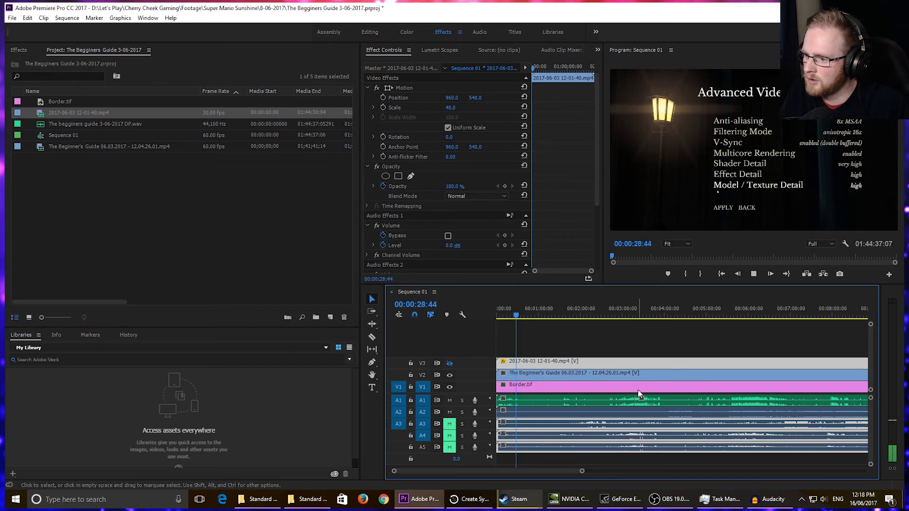
key("k")
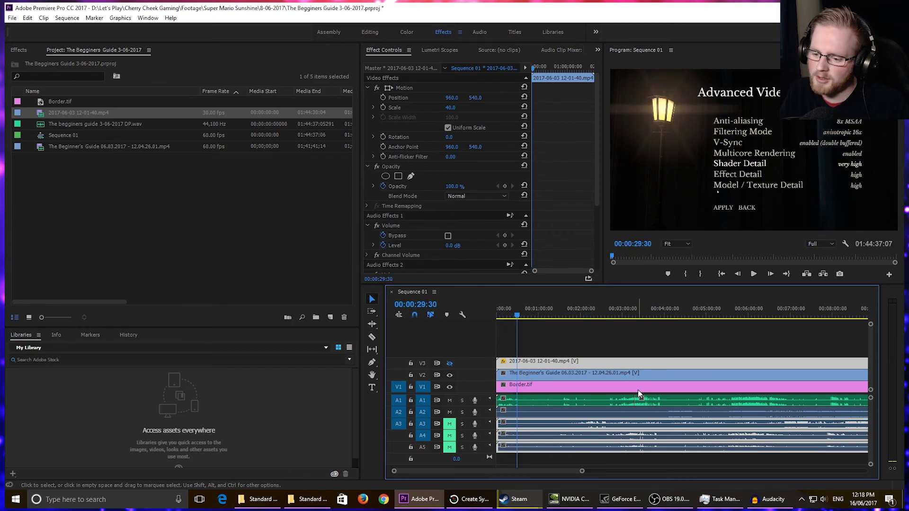
Step: Park the playhead at 00:00:27:18, where Model / Texture Detail is highlighted, and inspect the frame in an enlarged program preview
key("shift+k")
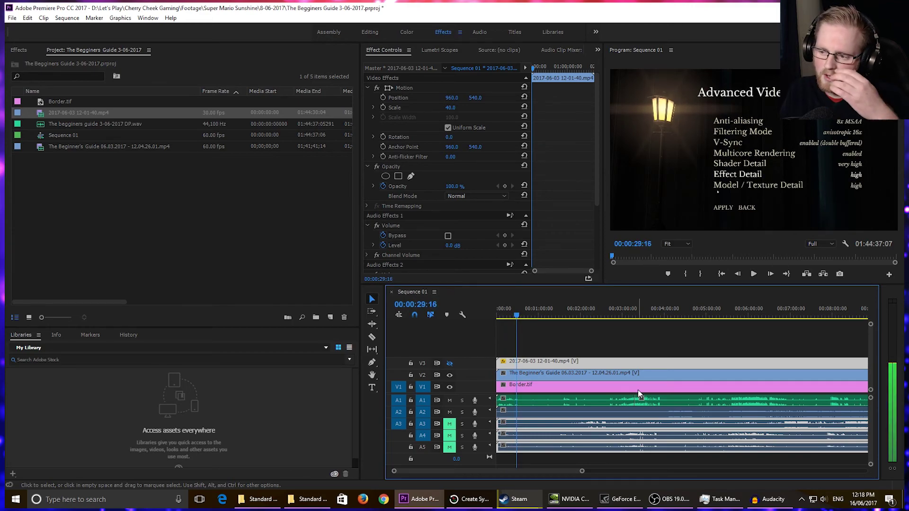
key("j")
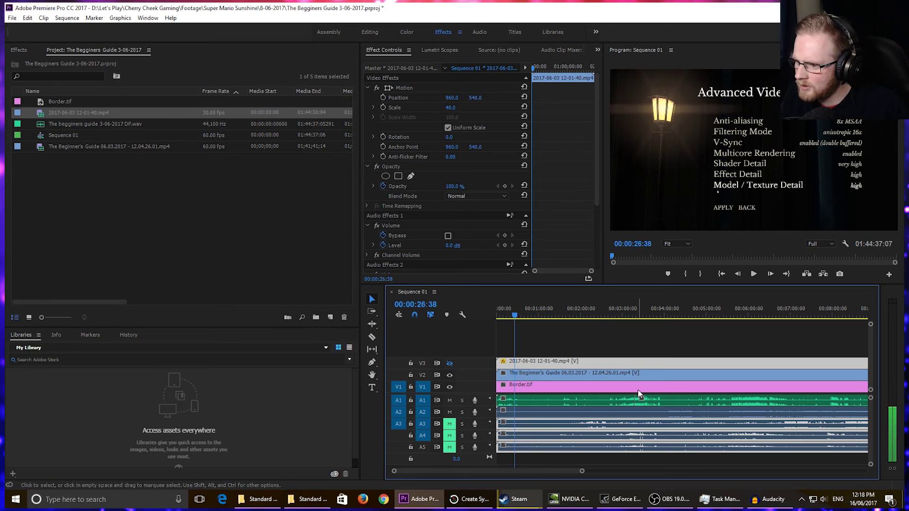
key("l")
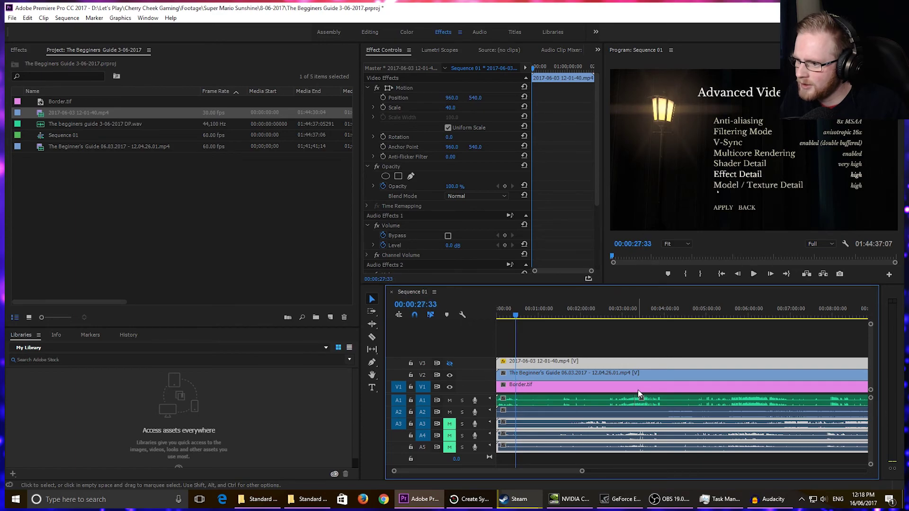
key("j")
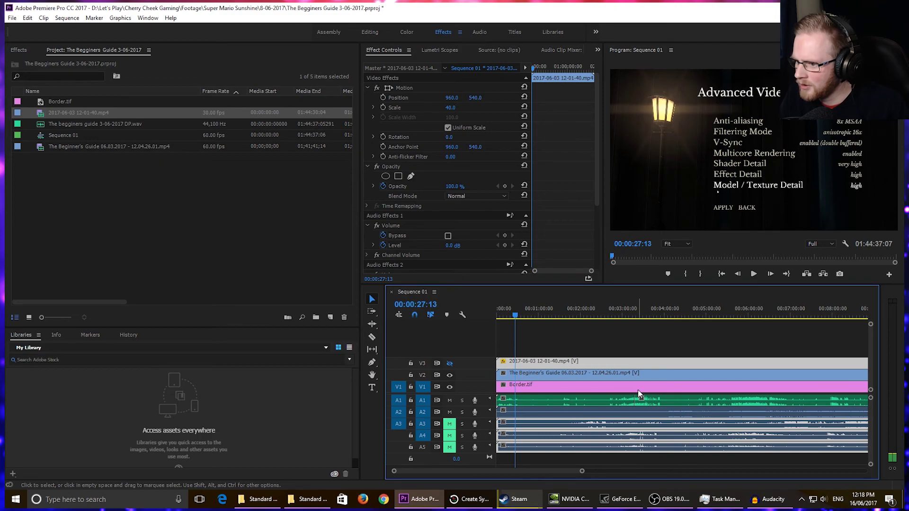
key("Right")
key("Left")
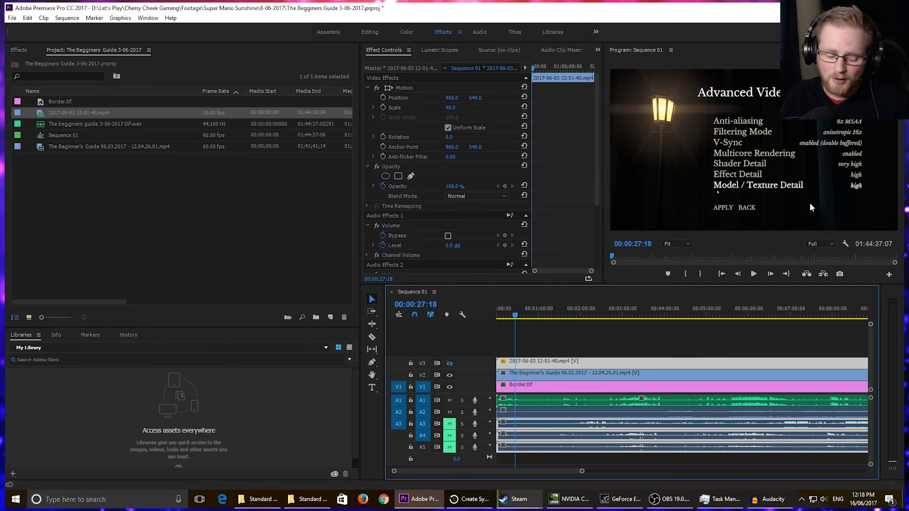
key("grave")
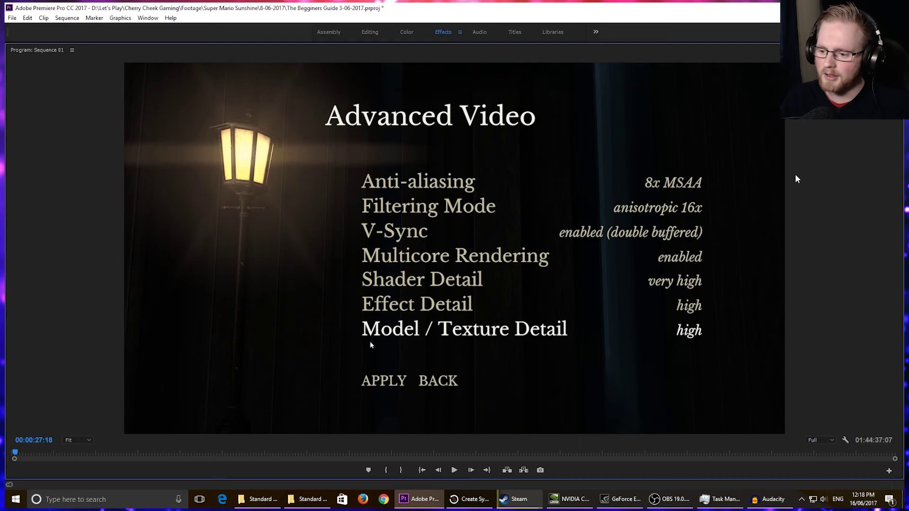
key("grave")
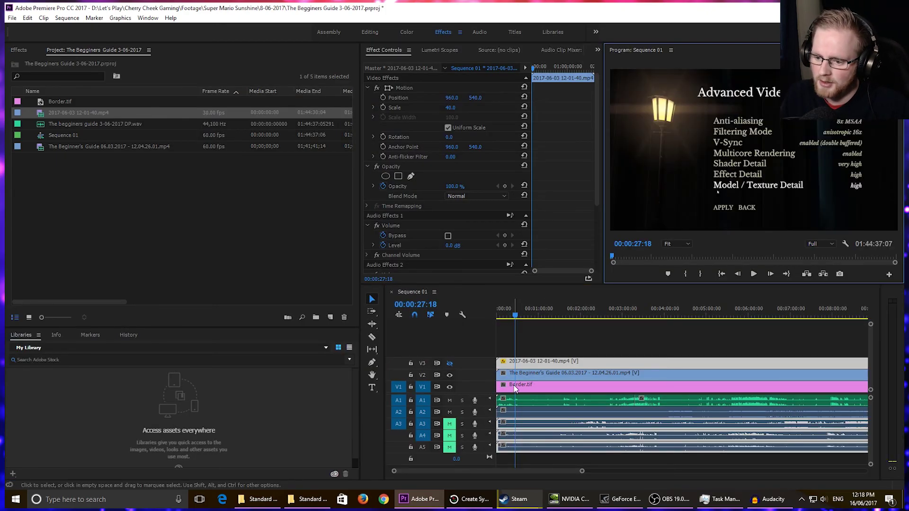
Step: Split the gameplay clip on V2 at 00:00:27:18 and move the part after the cut to start at the A1 voice cut
key("c")
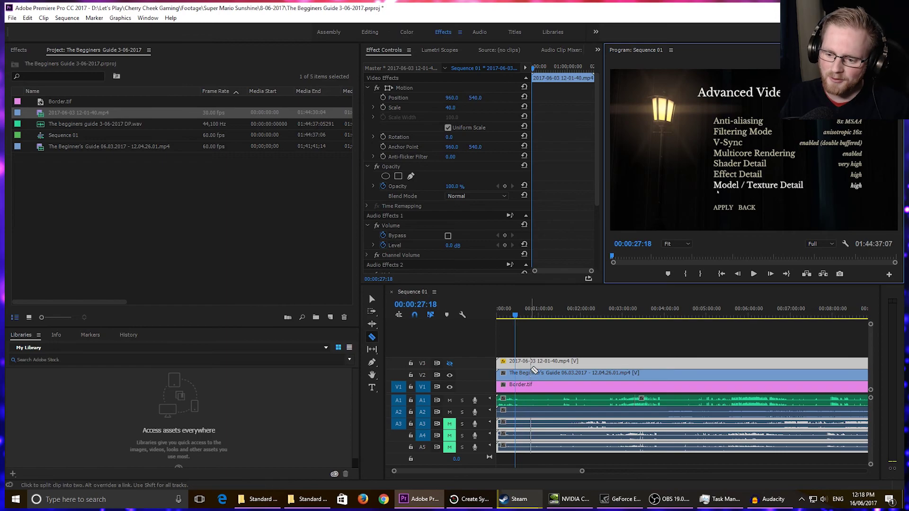
left_click(519, 377)
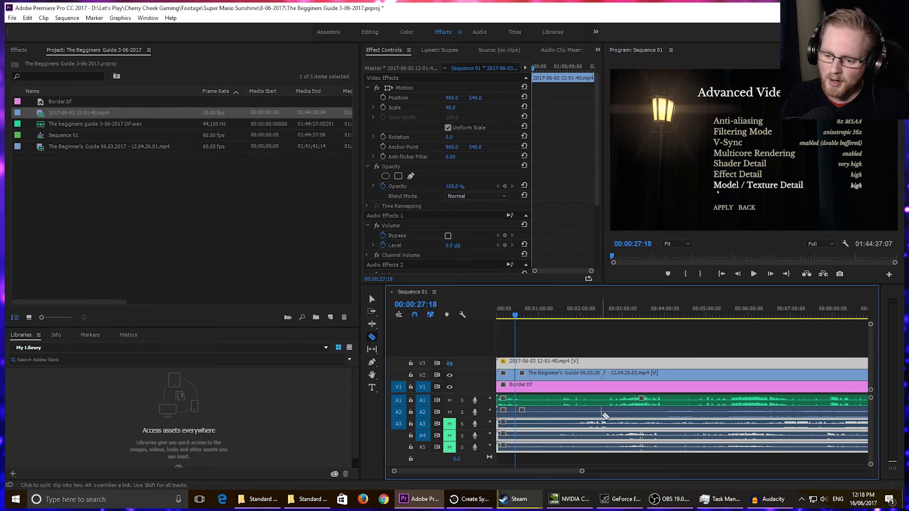
key("v")
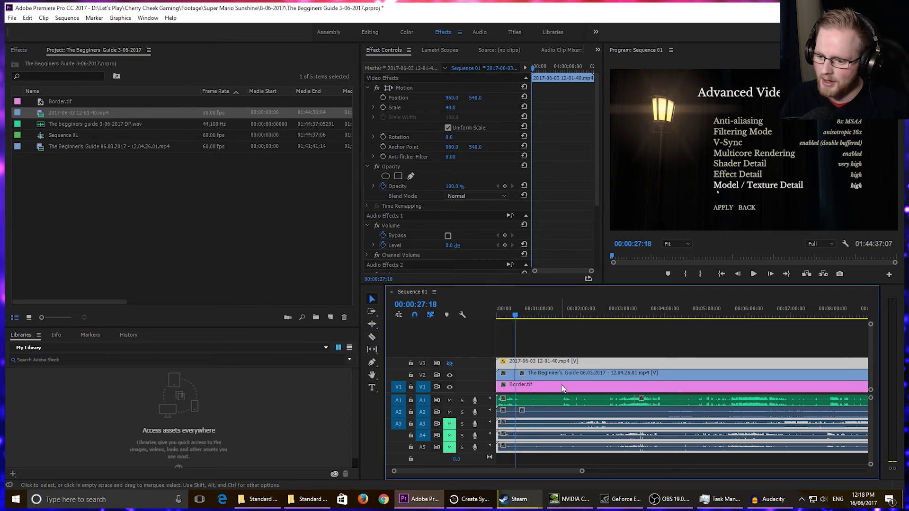
left_click_drag(561, 376, 679, 376)
Step: Play the sequence from 00:03:17:38, just before the moved gameplay clip, checking the menu highlights against the voice
scroll(630, 372, "up", 2)
scroll(629, 371, "up", 3)
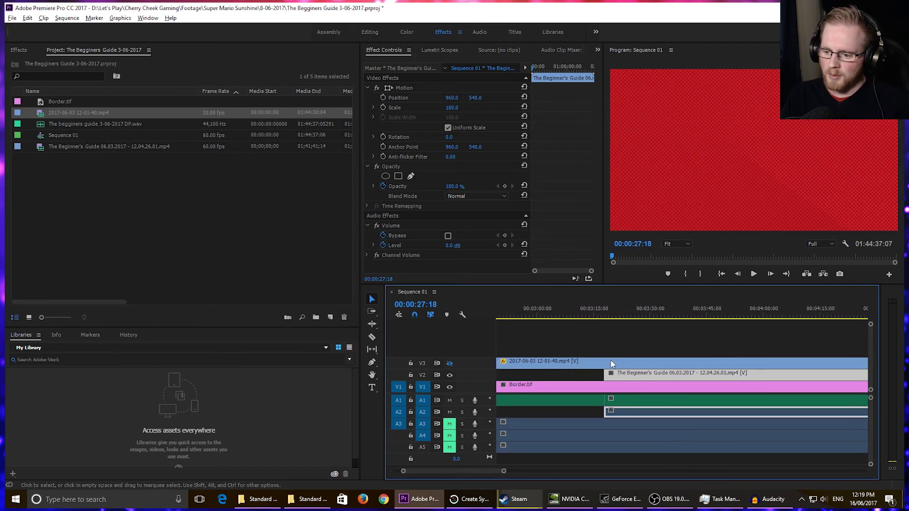
left_click(605, 316)
key("Right")
key("Right")
key("Right")
key("Right")
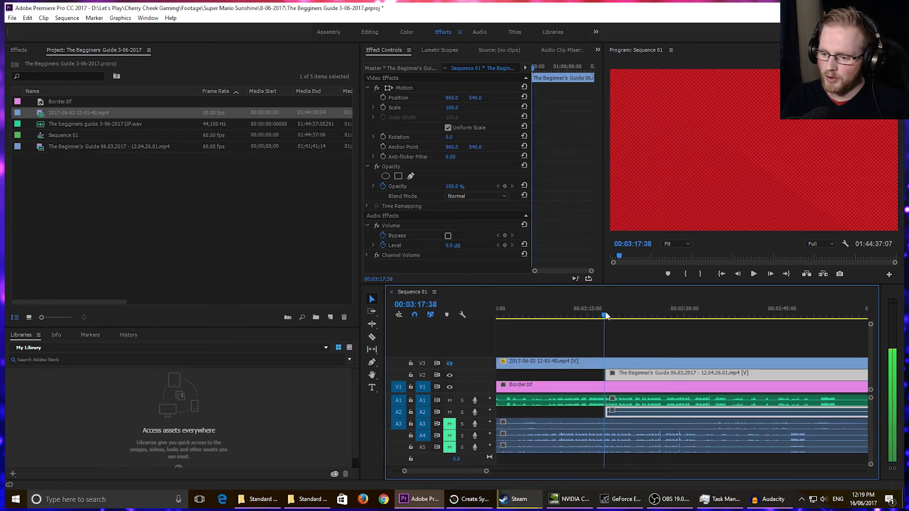
key("space")
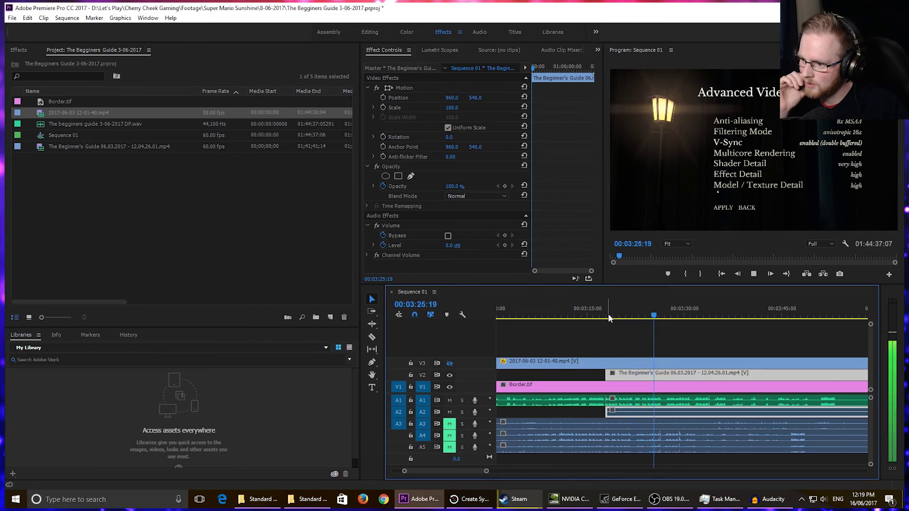
key("space")
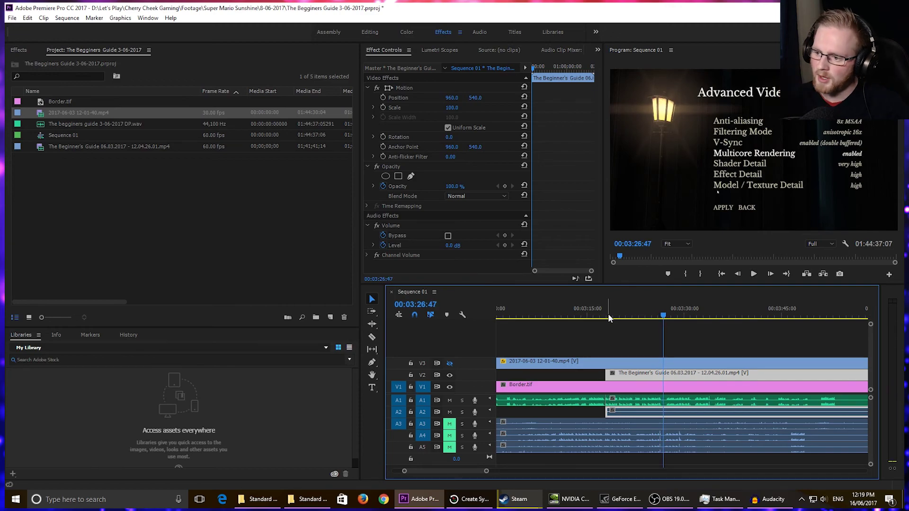
Step: Replay the aligned section from the start of the gameplay clip, including an enlarged program preview, to verify voice and gameplay sync
scroll(608, 314, "up", 3)
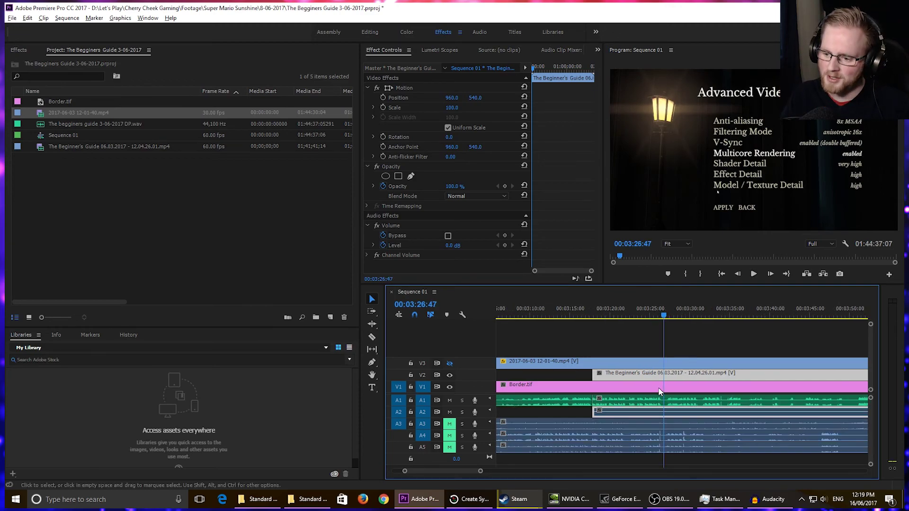
left_click(559, 303)
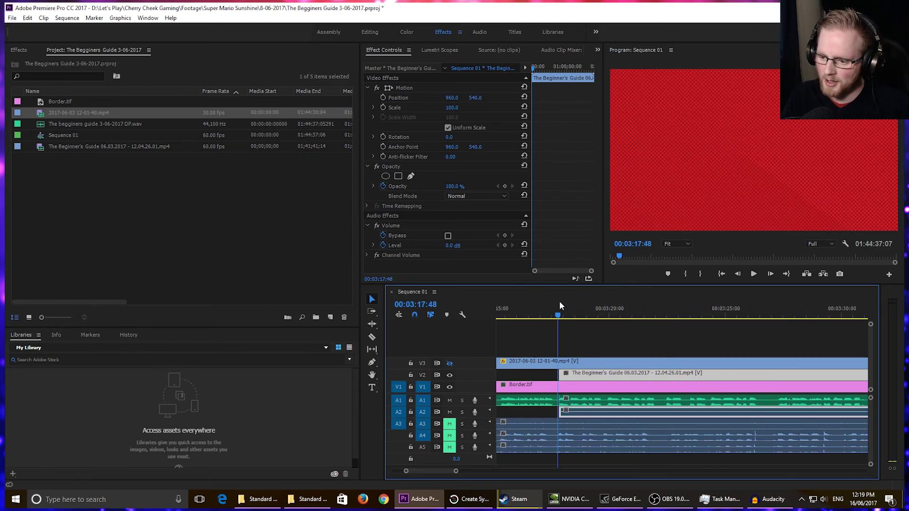
key("space")
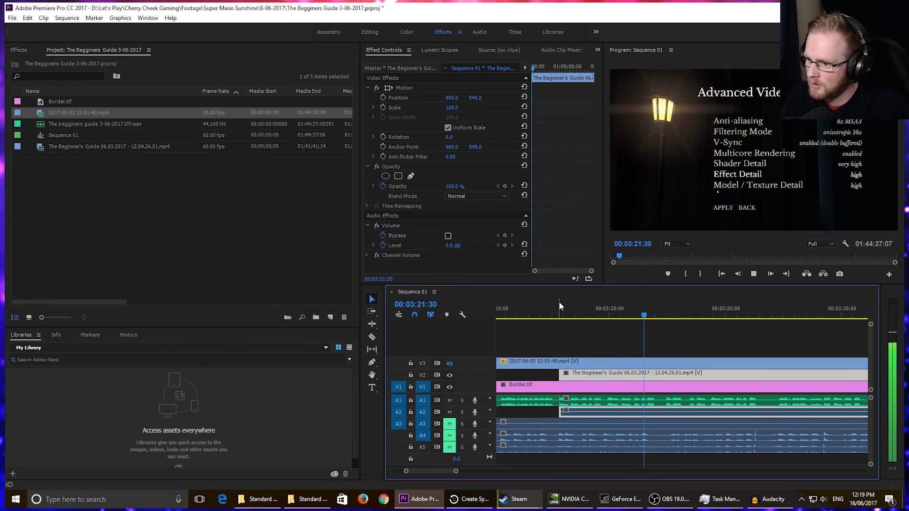
key("space")
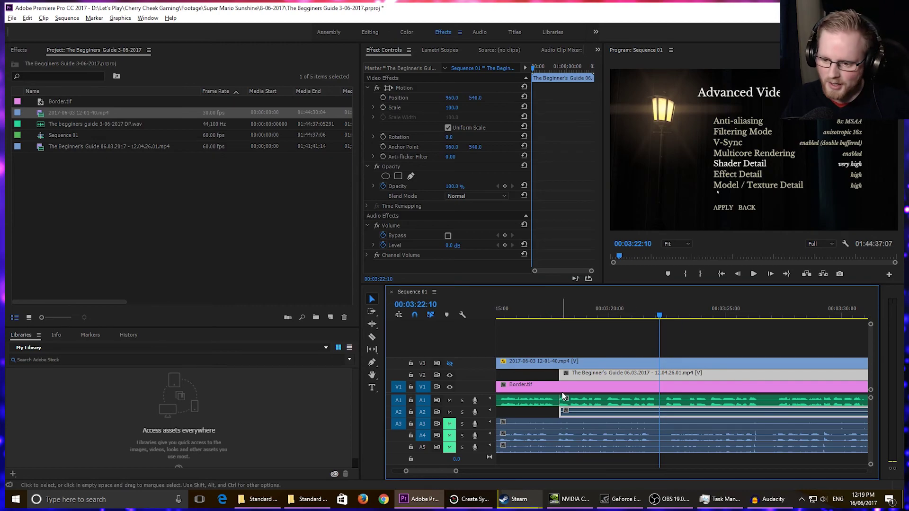
scroll(561, 397, "up", 5)
scroll(561, 396, "up", 1)
left_click(544, 305)
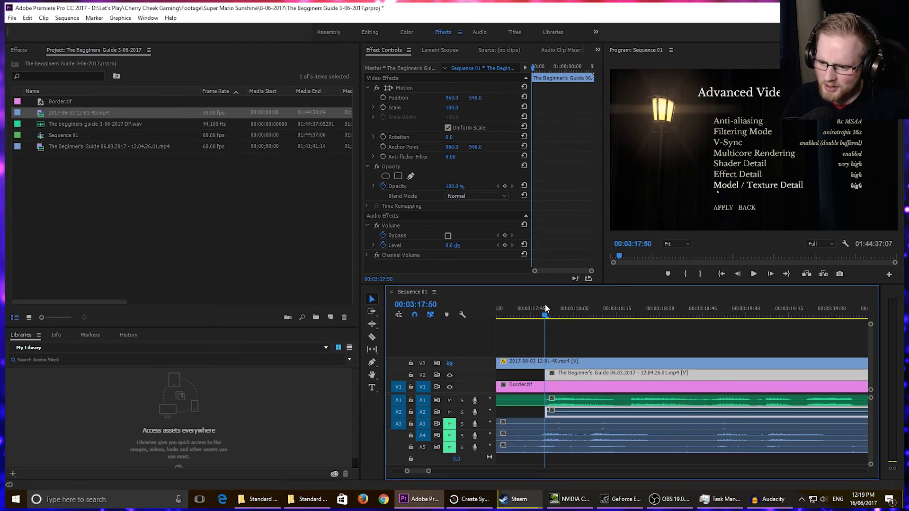
left_click(695, 122)
key("grave")
key("space")
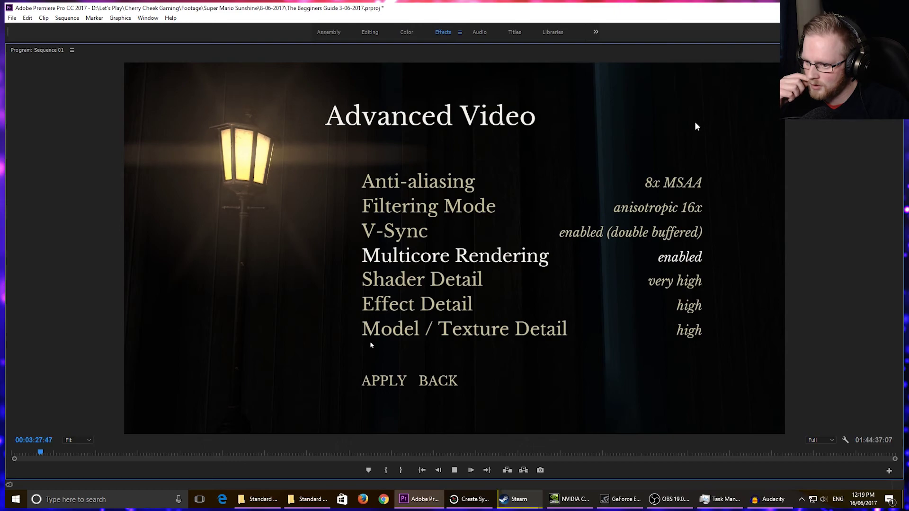
key("space")
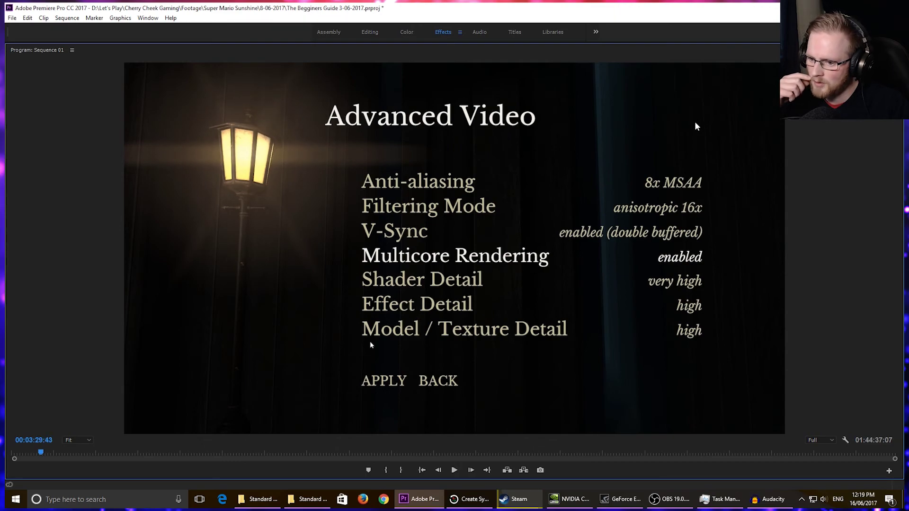
key("grave")
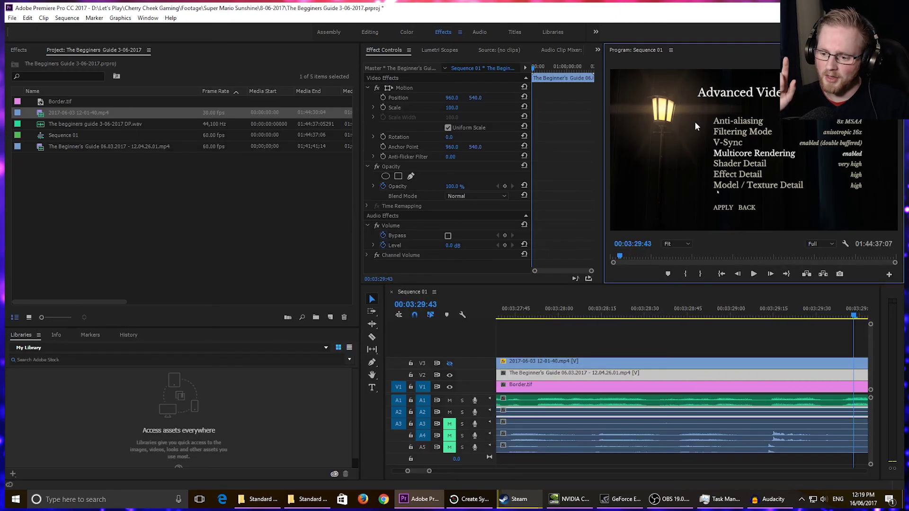
Step: Examine the voice and webcam audio waveforms between 00:03:29:43 and 00:03:31:09 against the gameplay at close zoom
scroll(684, 325, "down", 5)
scroll(684, 329, "down", 2)
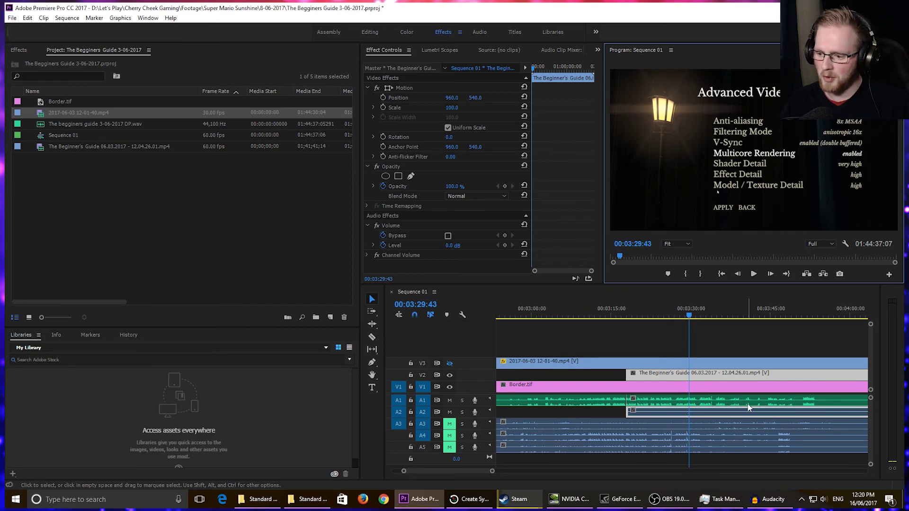
scroll(653, 379, "up", 2)
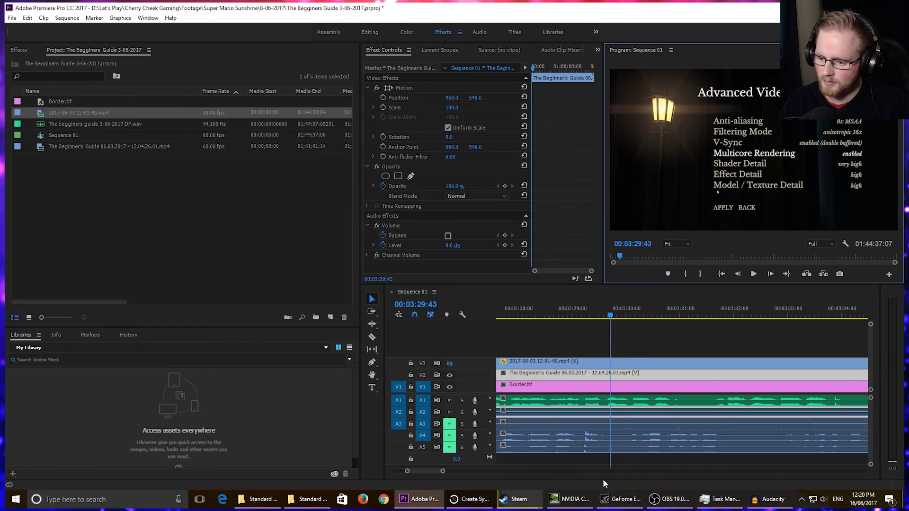
scroll(599, 473, "up", 2)
scroll(597, 463, "down", 4)
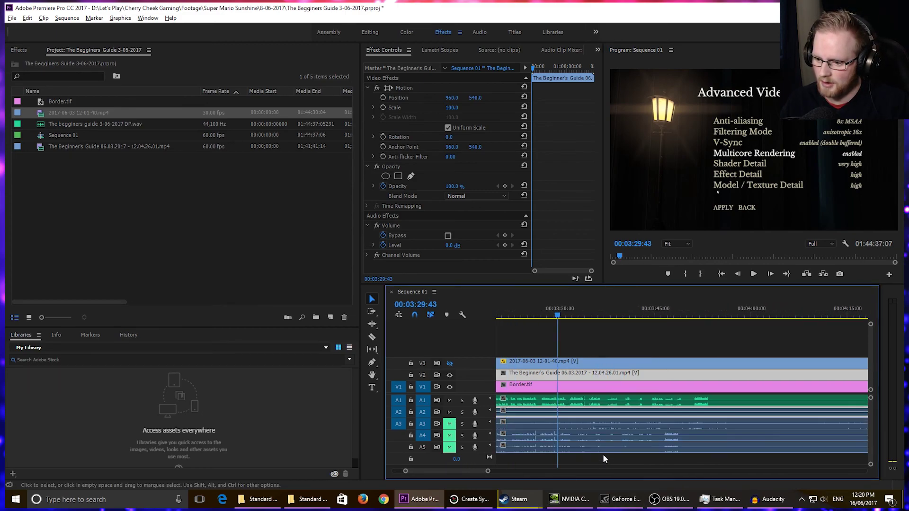
scroll(545, 464, "up", 2)
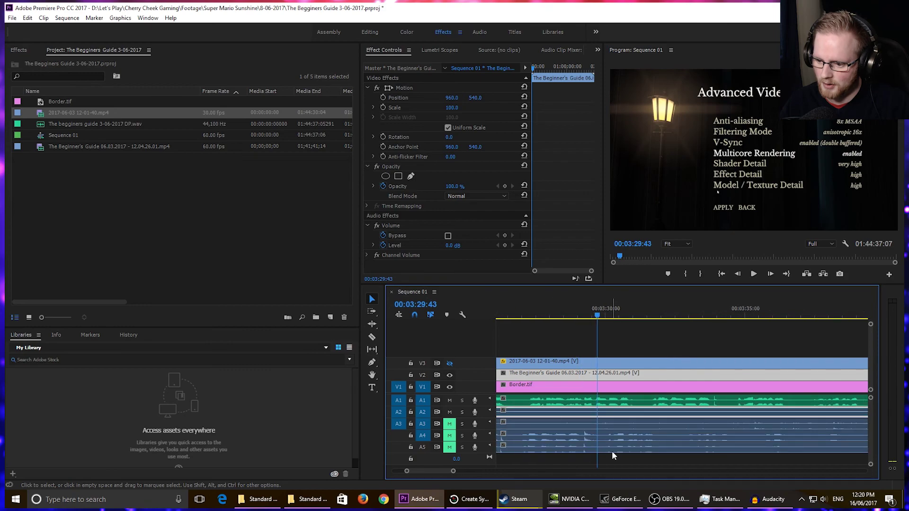
key("space")
key("space")
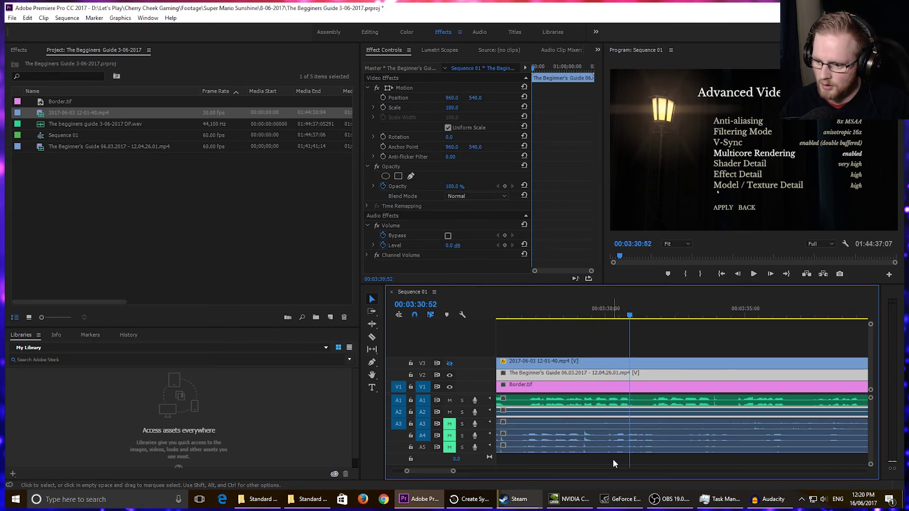
scroll(614, 463, "up", 2)
key("=")
key("=")
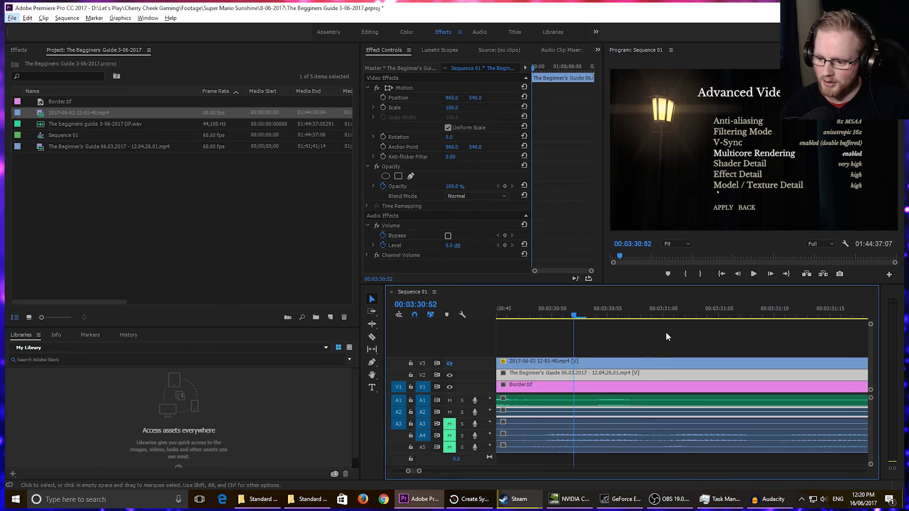
left_click(582, 314)
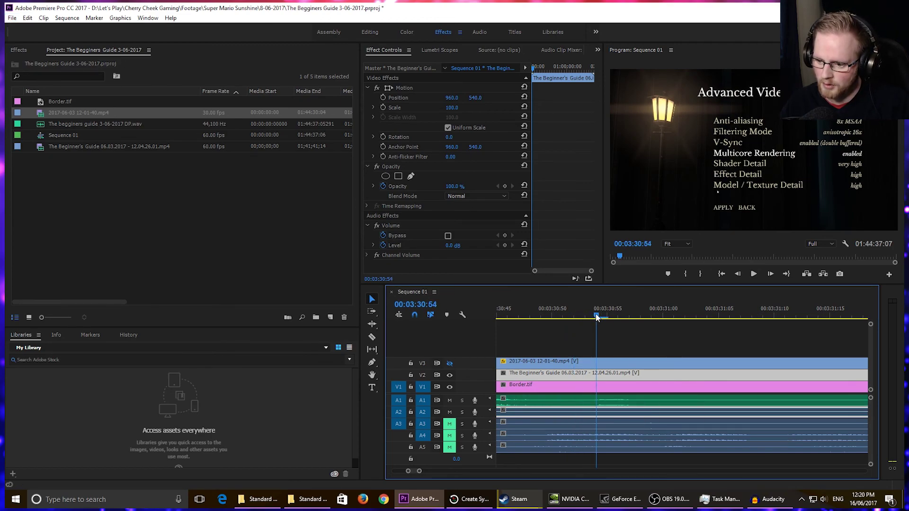
key("space")
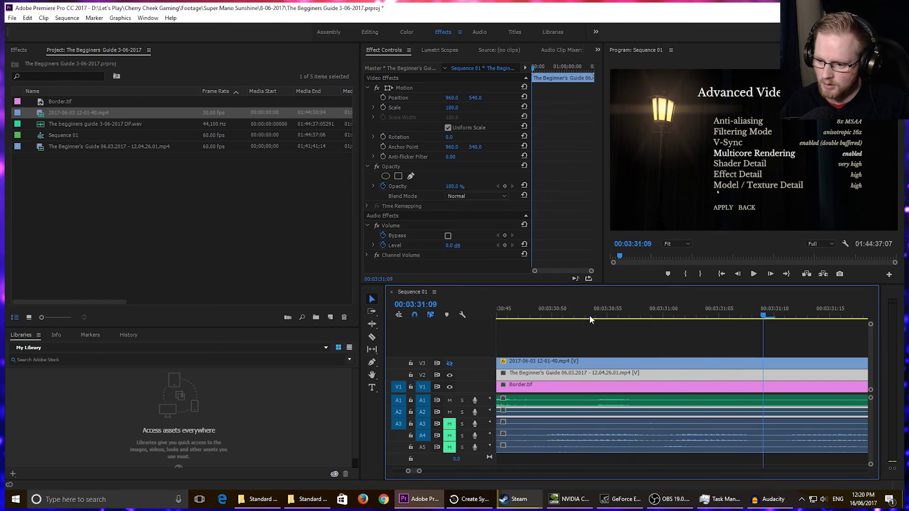
key("space")
key("c")
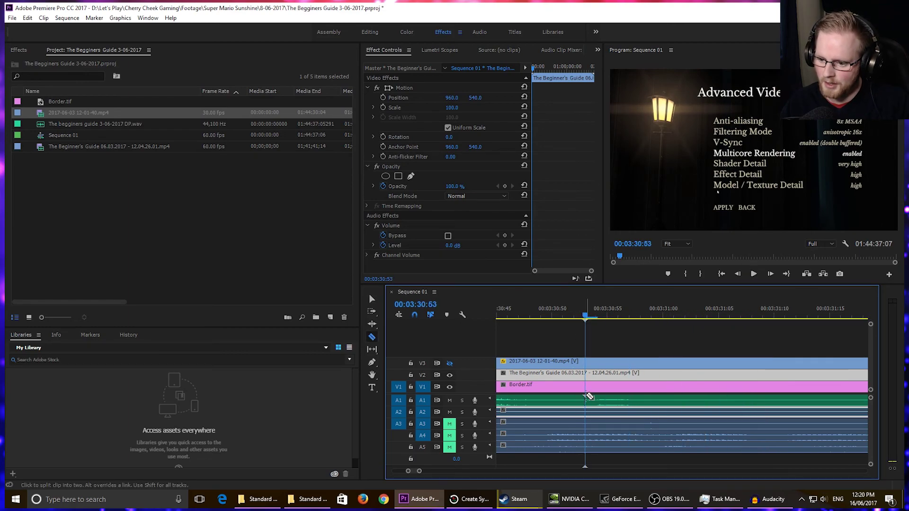
Step: Show the webcam video track V3 again and move the playhead to 00:03:20:50
scroll(628, 334, "down", 2)
scroll(629, 334, "down", 3)
left_click_drag(602, 311, 463, 338)
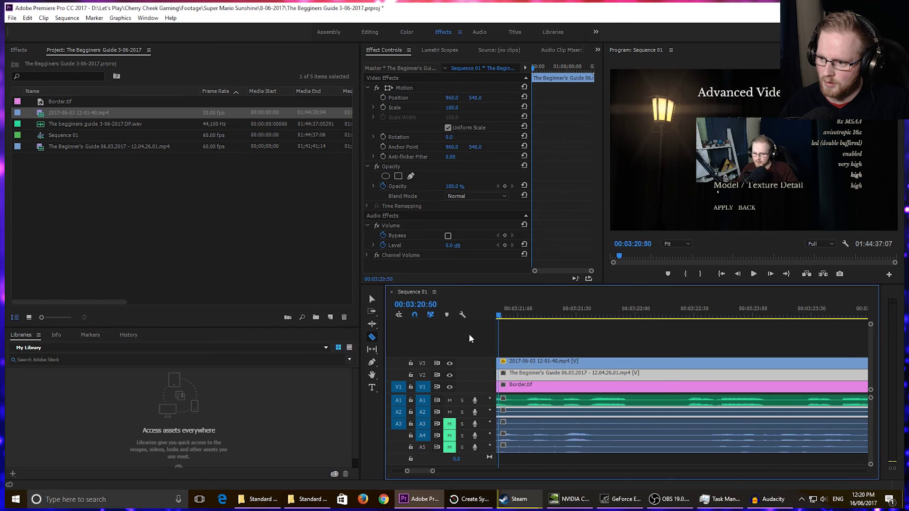
Step: Play to the hand clap in the webcam video, step to the frame where the hands meet, and split the V3 webcam clip at 00:03:26:20
key("space")
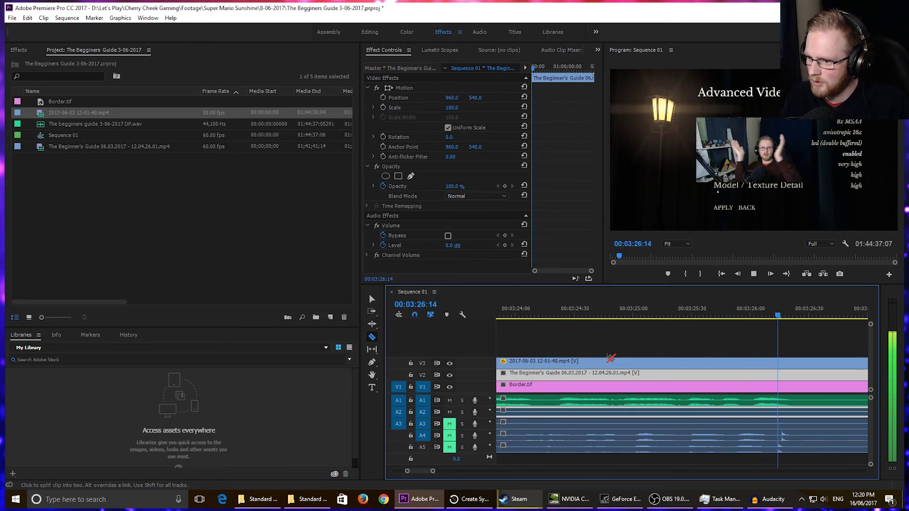
key("space")
key("Right")
key("Right")
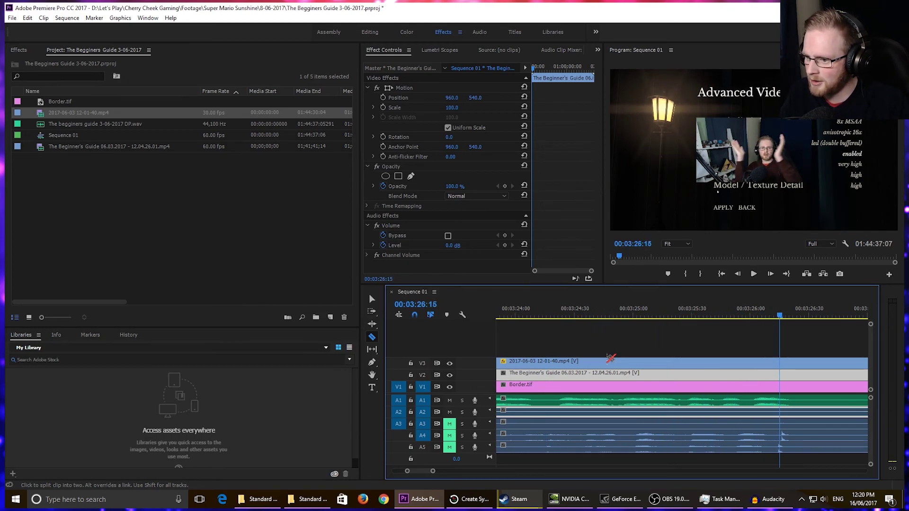
key("Right")
key("Right")
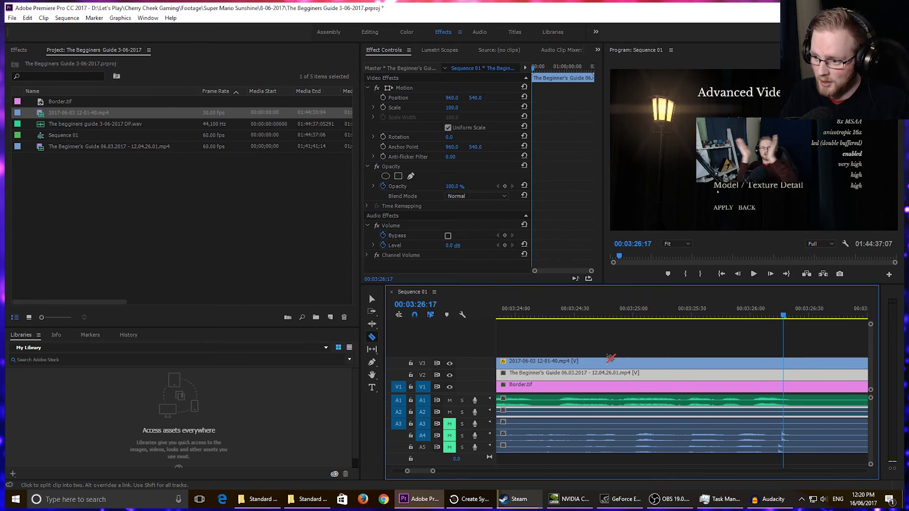
key("Right")
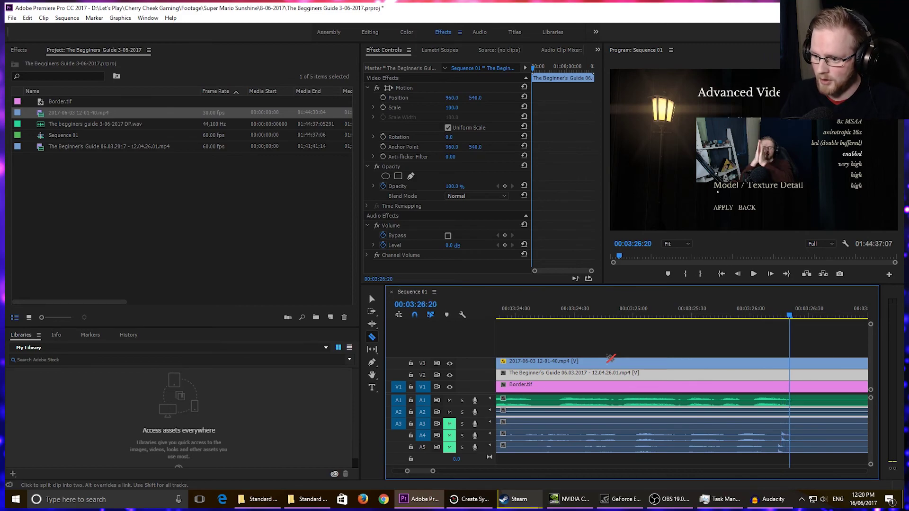
left_click(795, 359)
Step: Move the webcam clip after the cut, with its audio, so it starts at the voice clip's cut at 00:03:30:51
key("minus")
key("minus")
key("minus")
key("minus")
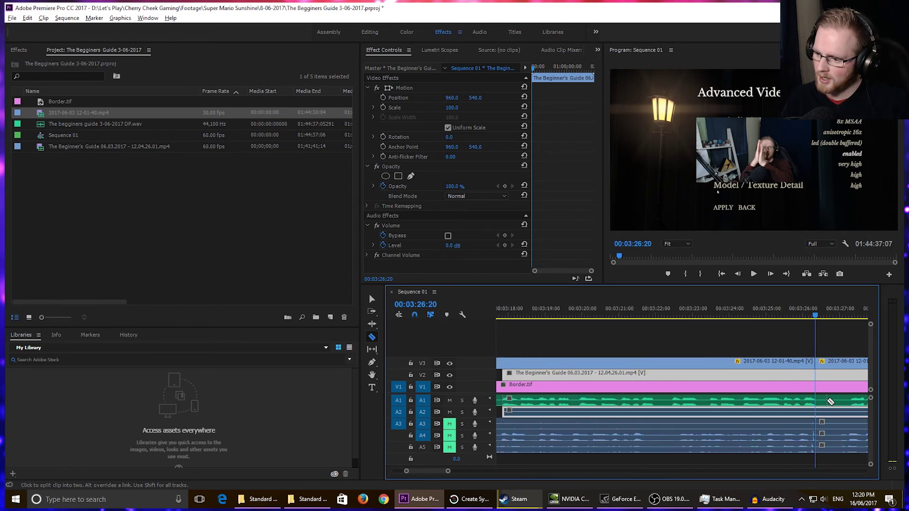
scroll(830, 401, "down", 6)
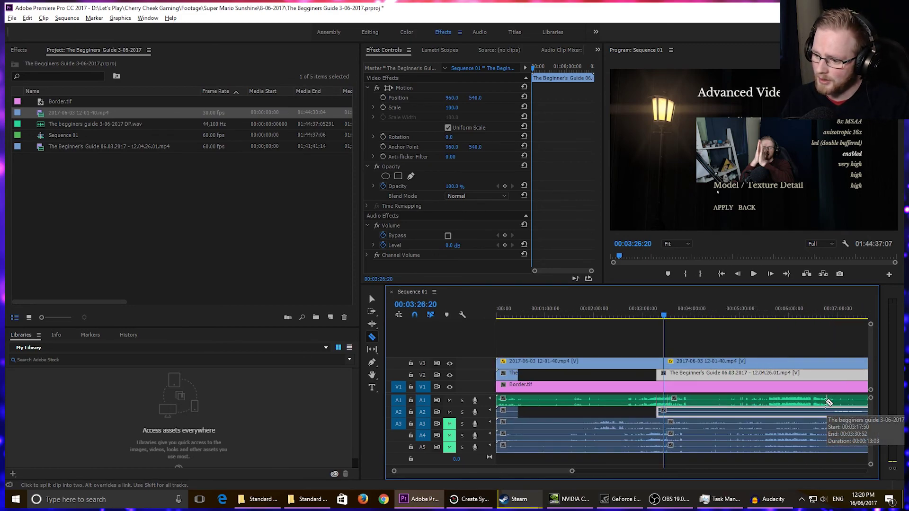
scroll(699, 420, "up", 5)
key("alt")
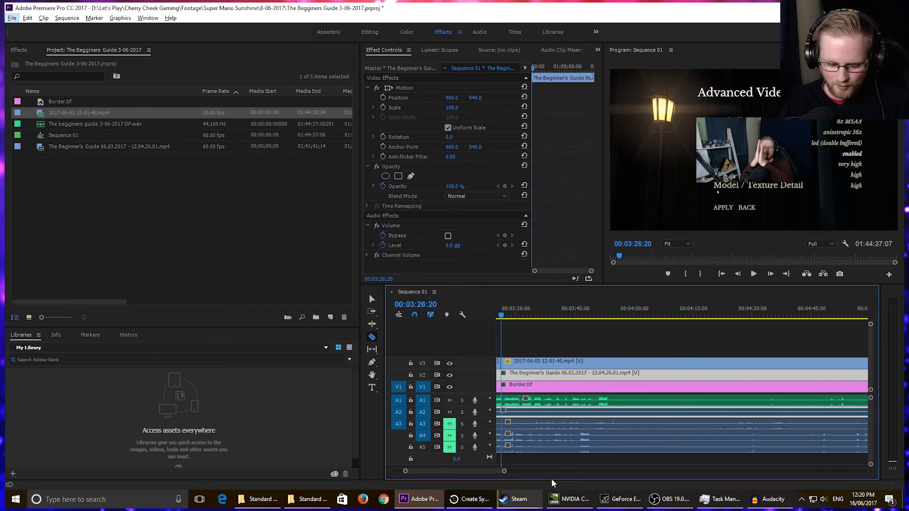
key("v")
left_click(526, 366)
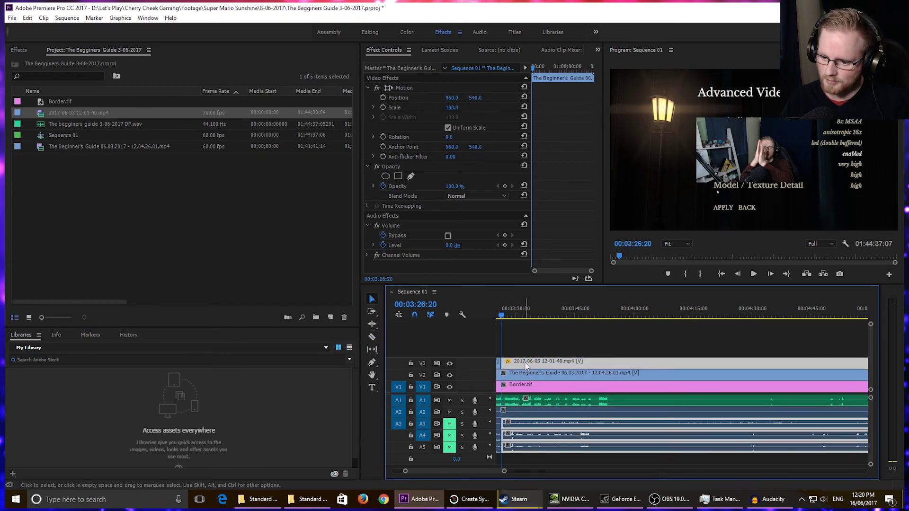
left_click_drag(528, 366, 546, 367)
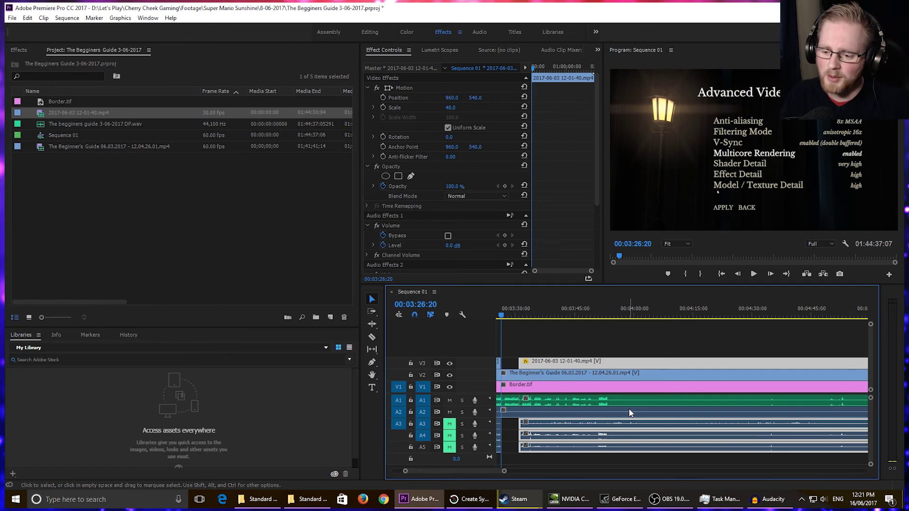
Step: Play from 00:03:30:51 in an enlarged program preview to check the moved webcam against the voice and gameplay
left_click_drag(514, 309, 519, 309)
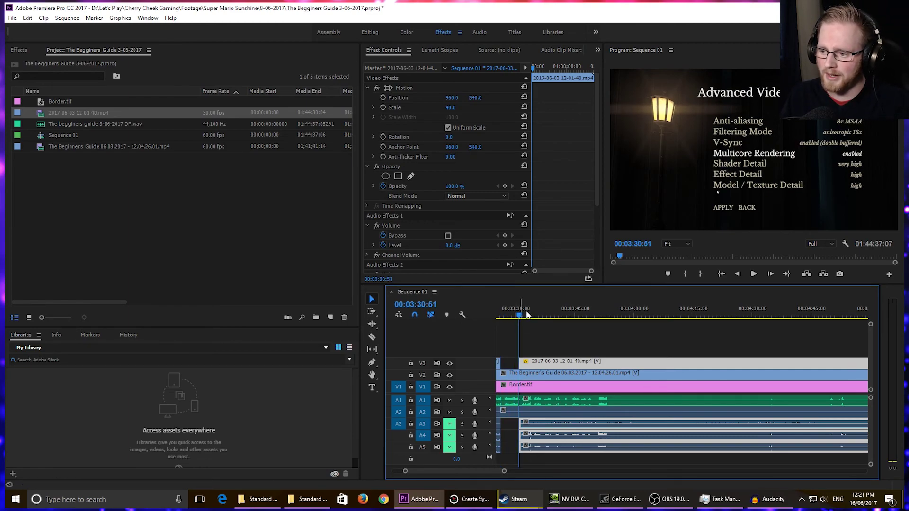
key("space")
key("grave")
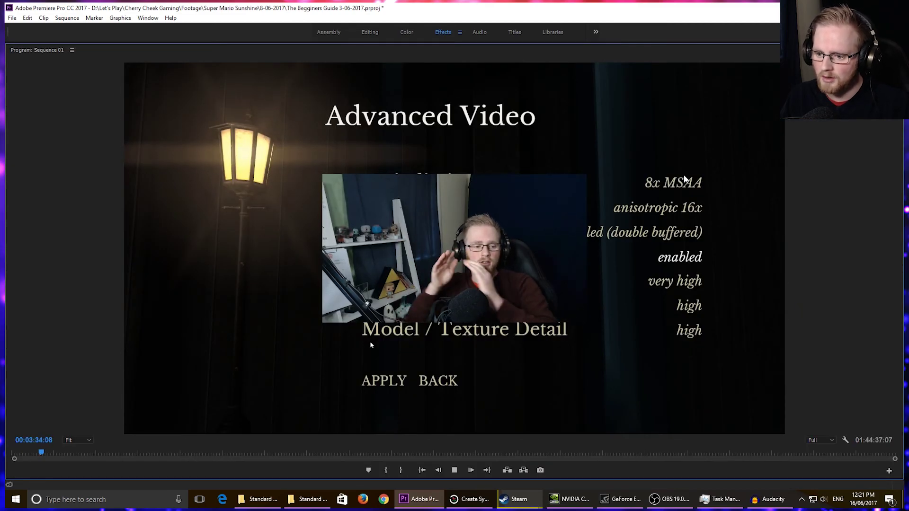
key("space")
key("grave")
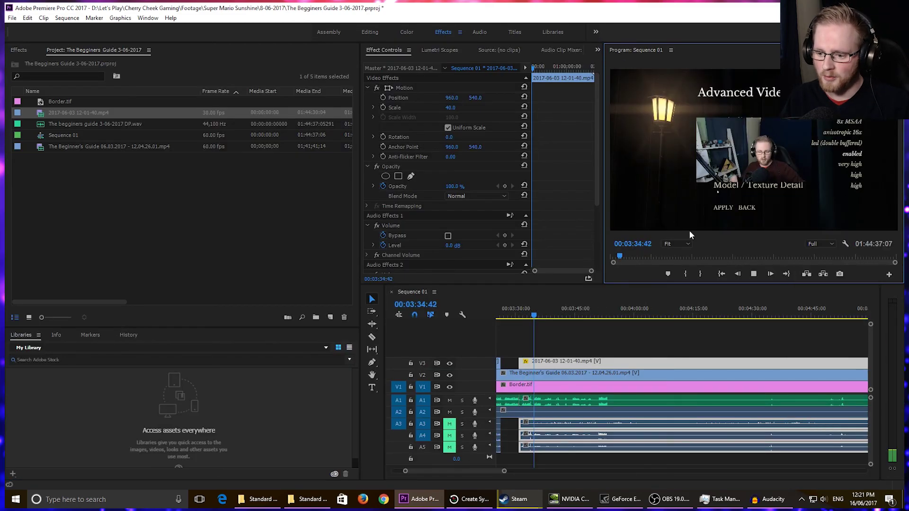
Step: Play the earlier section from 00:03:11:22, before the gameplay clip starts, in an enlarged program preview to check the webcam sync
left_click(397, 331)
left_click_drag(396, 331, 556, 328)
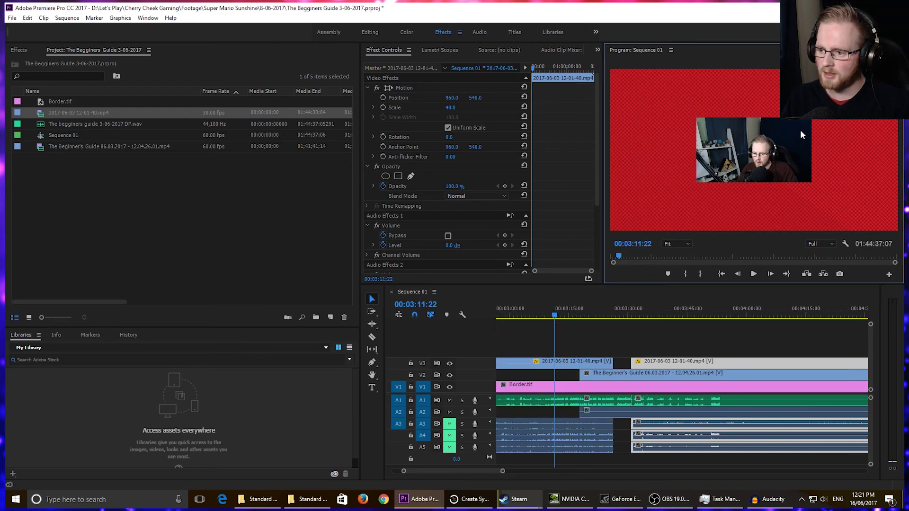
key("grave")
key("space")
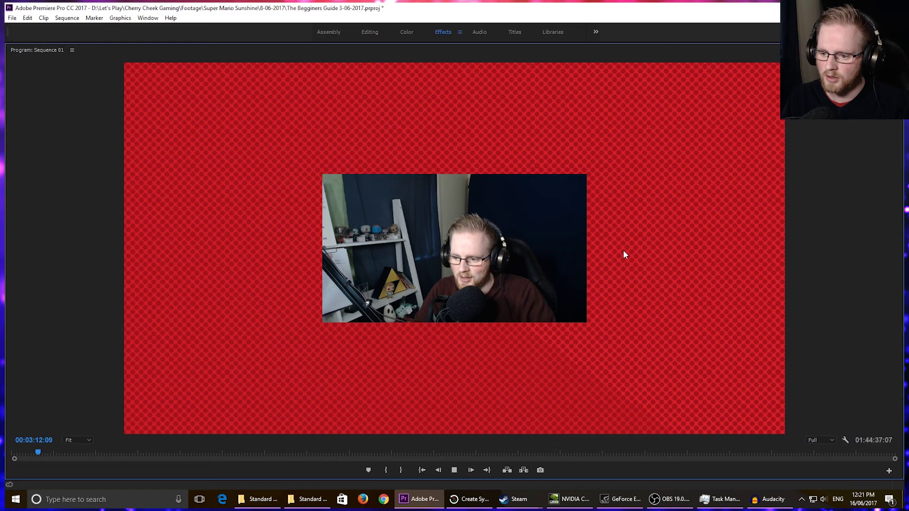
key("space")
key("grave")
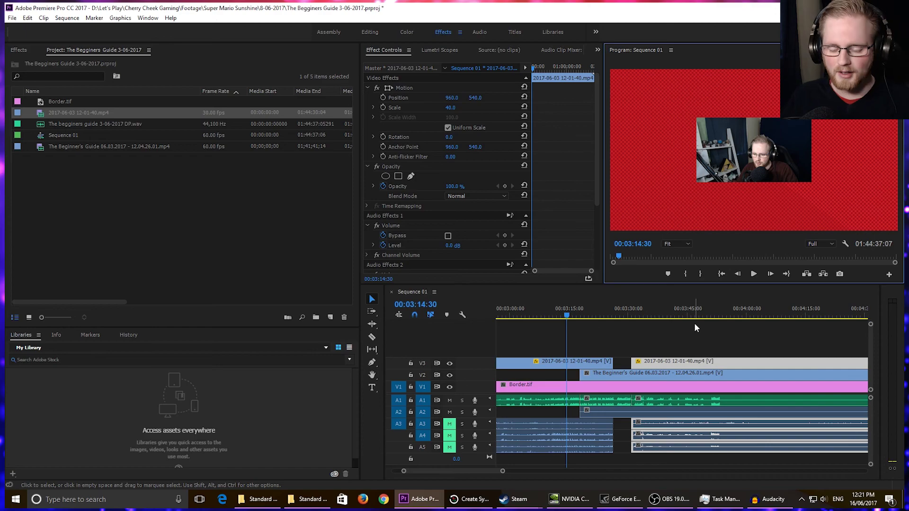
key("grave")
key("grave")
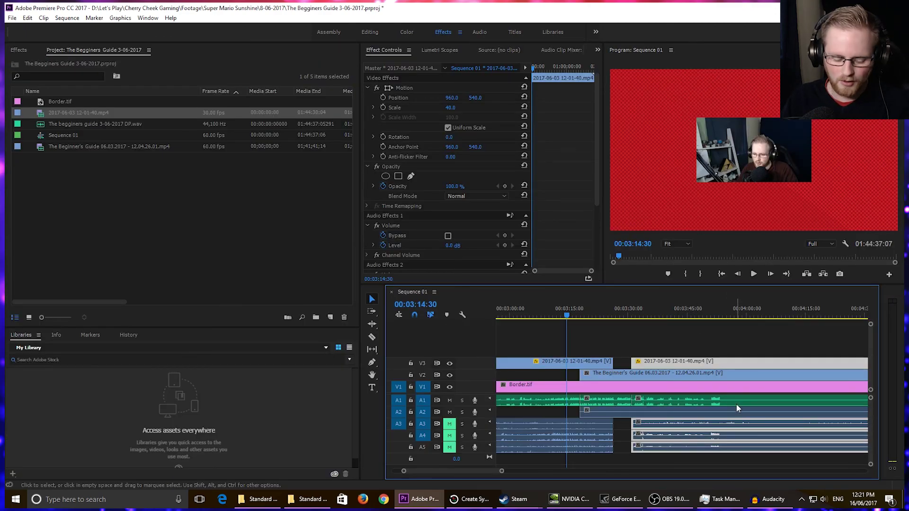
Step: Extend the Border.tif clip on V1 to the end of the voice audio at the end of the sequence
key("minus")
key("minus")
key("minus")
key("minus")
key("minus")
key("minus")
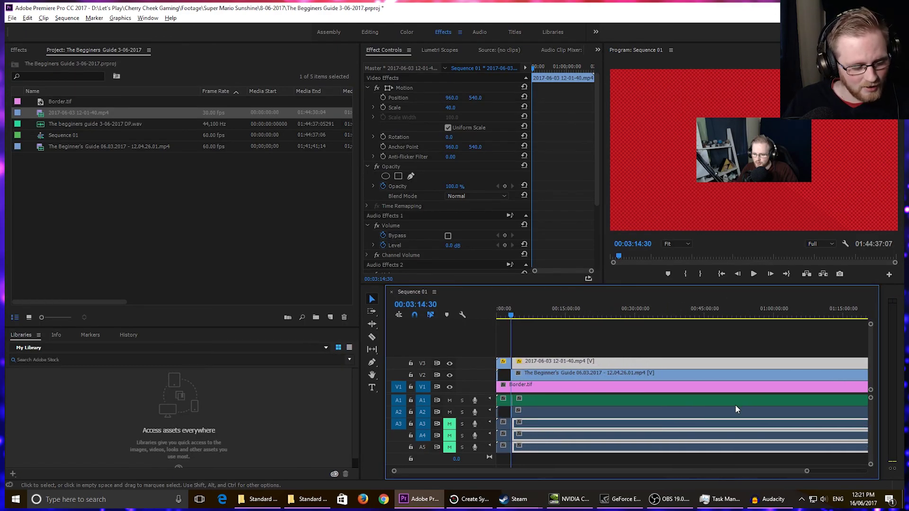
key("minus")
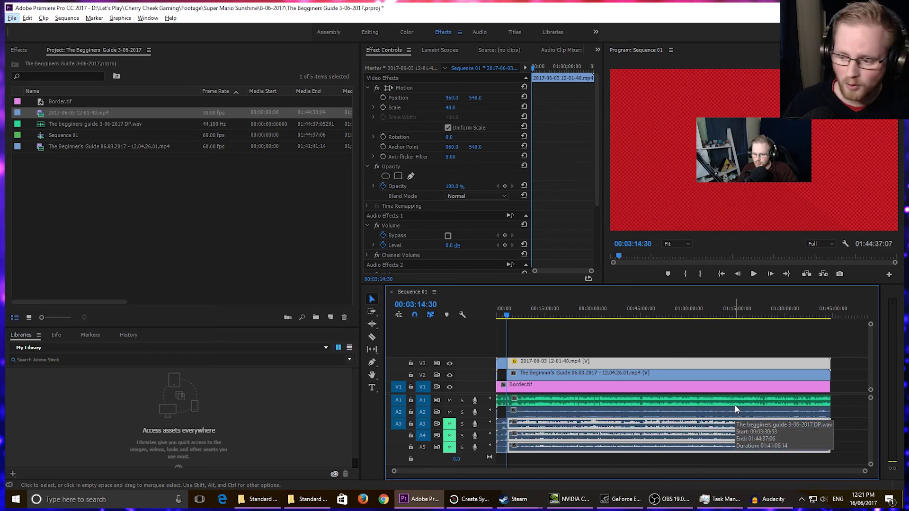
left_click_drag(797, 315, 826, 315)
key("equal")
key("equal")
key("equal")
scroll(683, 384, "up", 6)
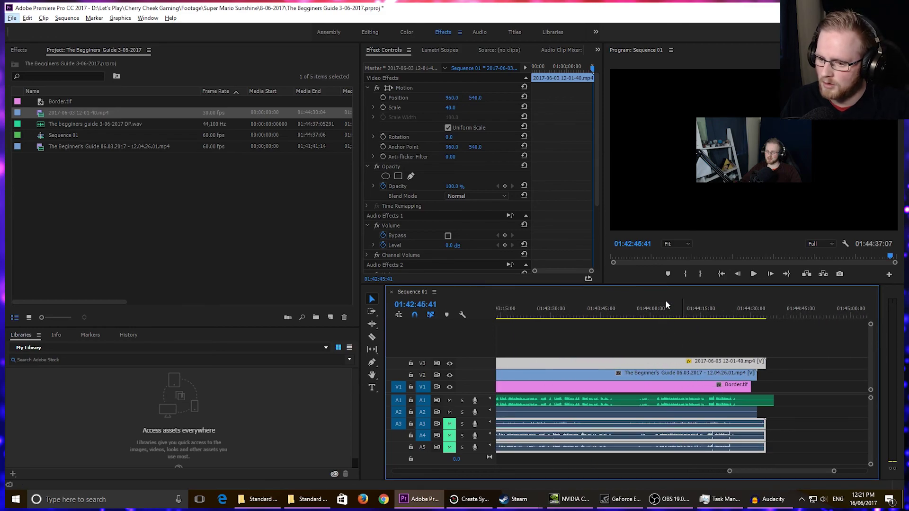
left_click(740, 392)
left_click_drag(750, 388, 773, 387)
Step: Play the ending from 01:44:00:00, partly in an enlarged program preview, to check webcam and gameplay against the voice
left_click_drag(693, 312, 652, 304)
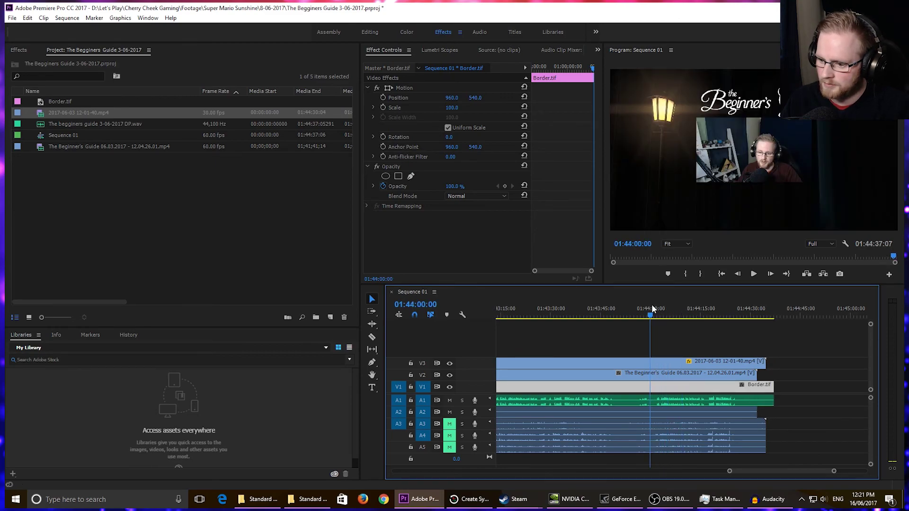
key("space")
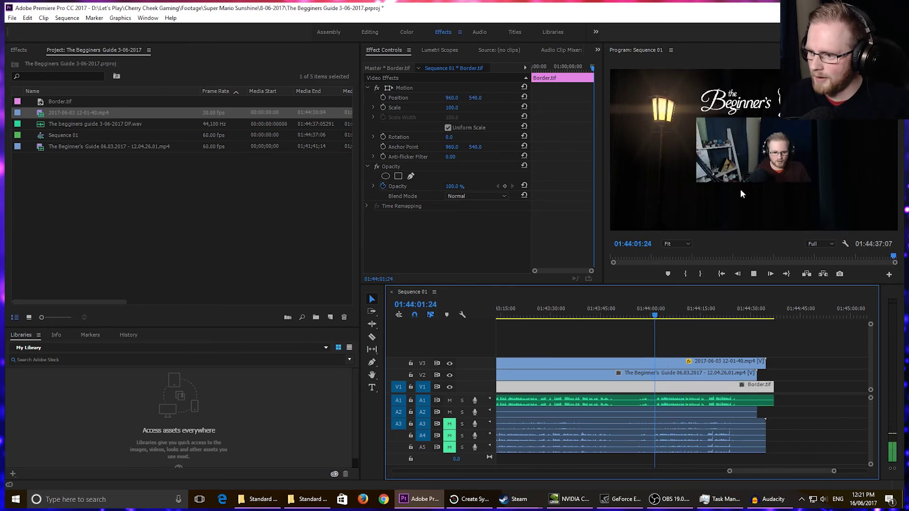
key("space")
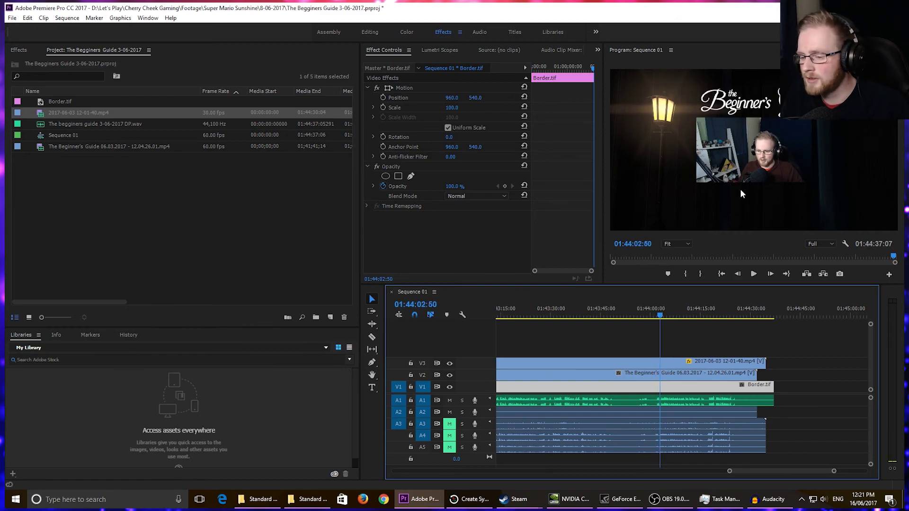
key("grave")
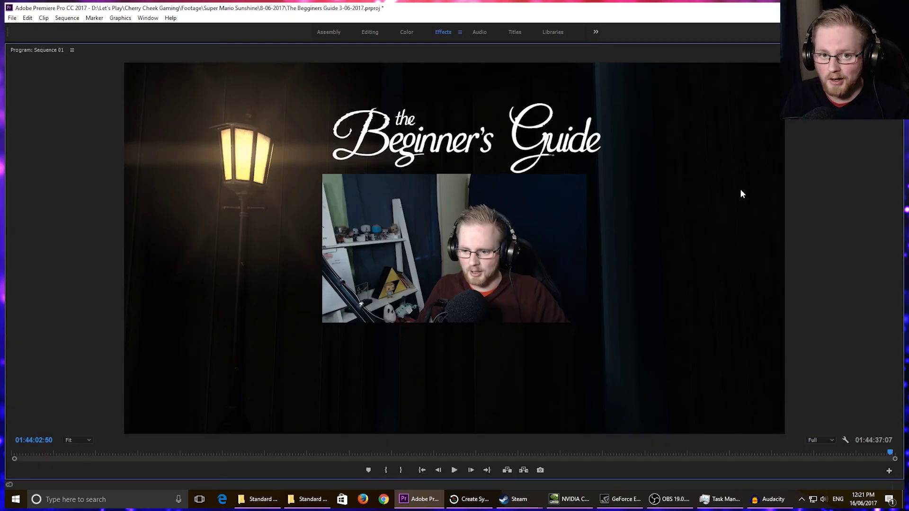
key("space")
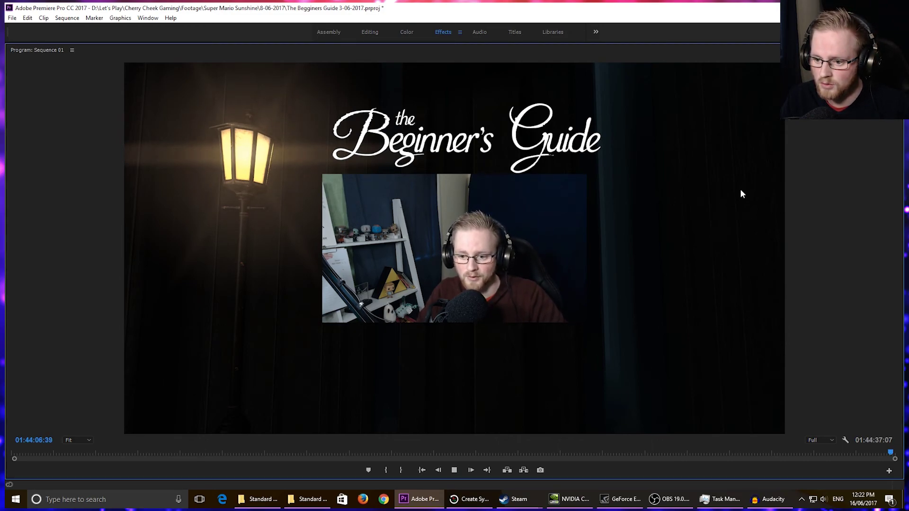
key("grave")
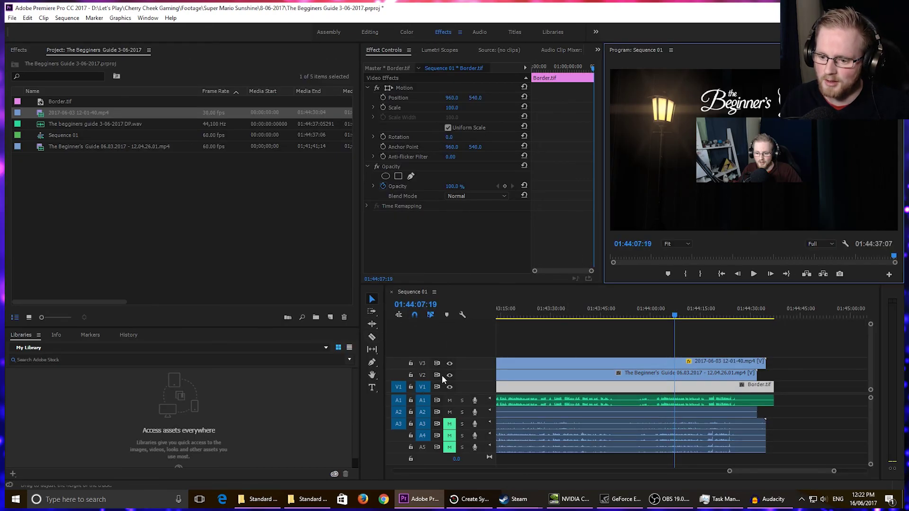
Step: Hide the webcam video track V3 and play the ending from 01:44:07:19, comparing the menu highlights with the voice
key("space")
key("grave")
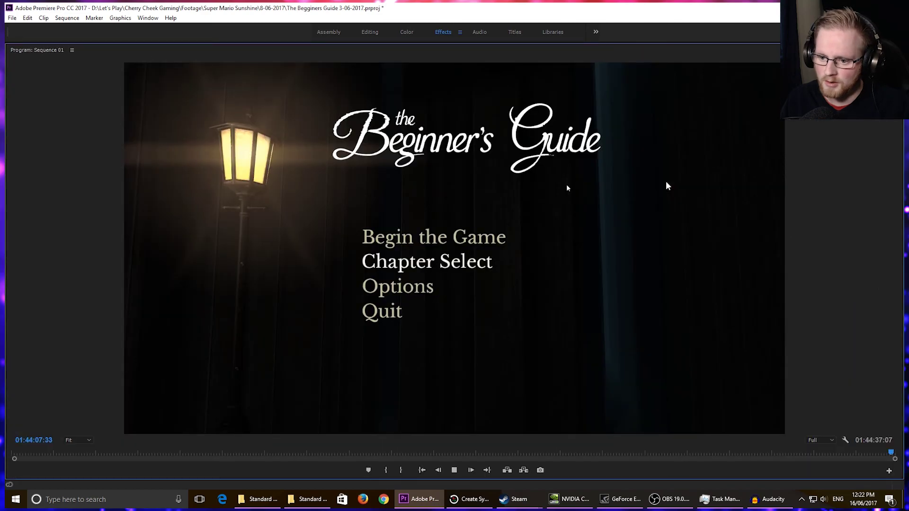
key("space")
key("grave")
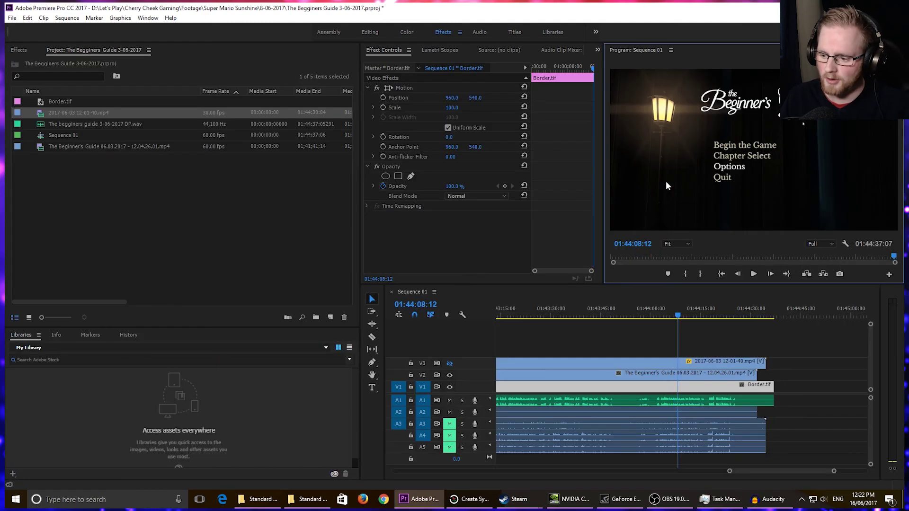
key("=")
scroll(748, 387, "up", 1)
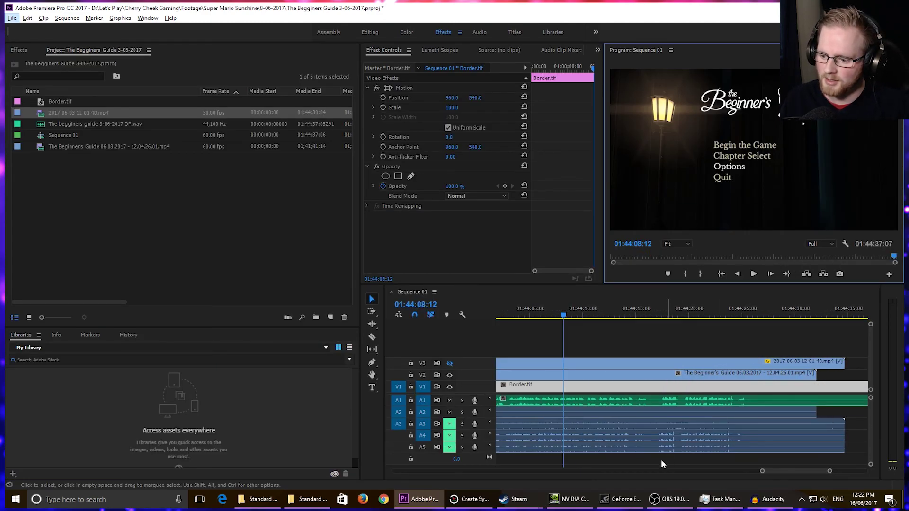
left_click(598, 473)
key("space")
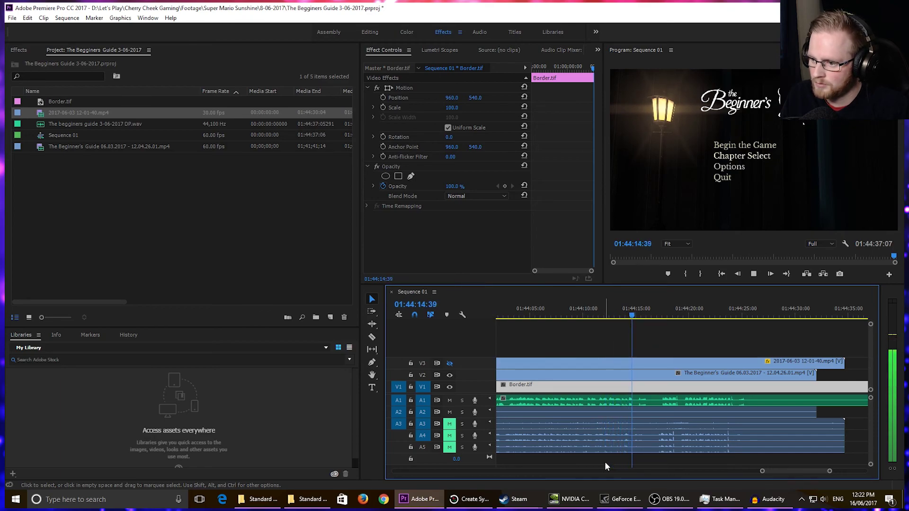
key("space")
Step: Step to the frame at 01:44:14:19 where the Chapter Select highlight cue falls and split the voice clip on A1 there
key("=")
key("=")
left_click(592, 310)
key("Left")
key("Left")
key("Left")
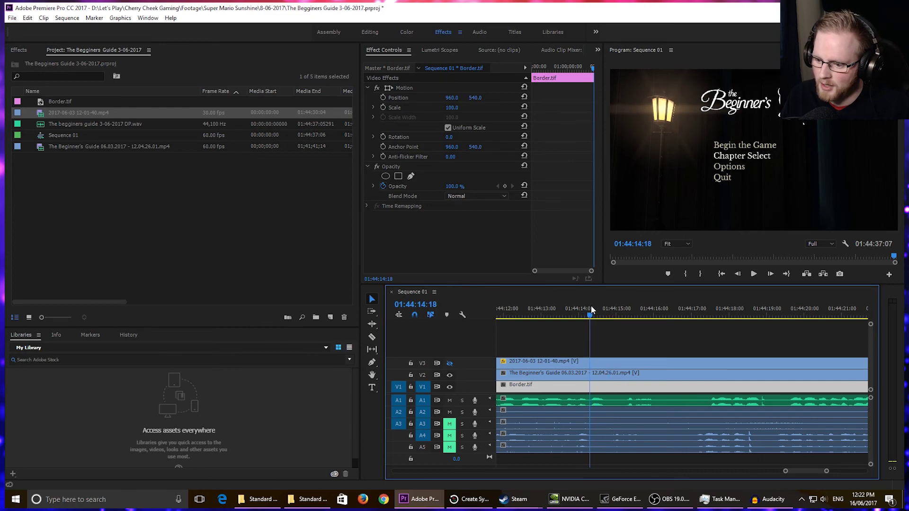
key("Right")
key("c")
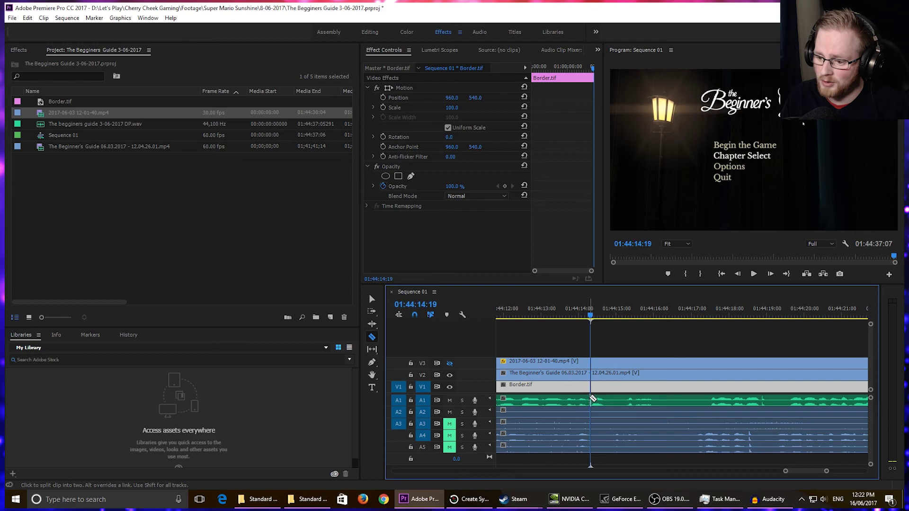
left_click(591, 399)
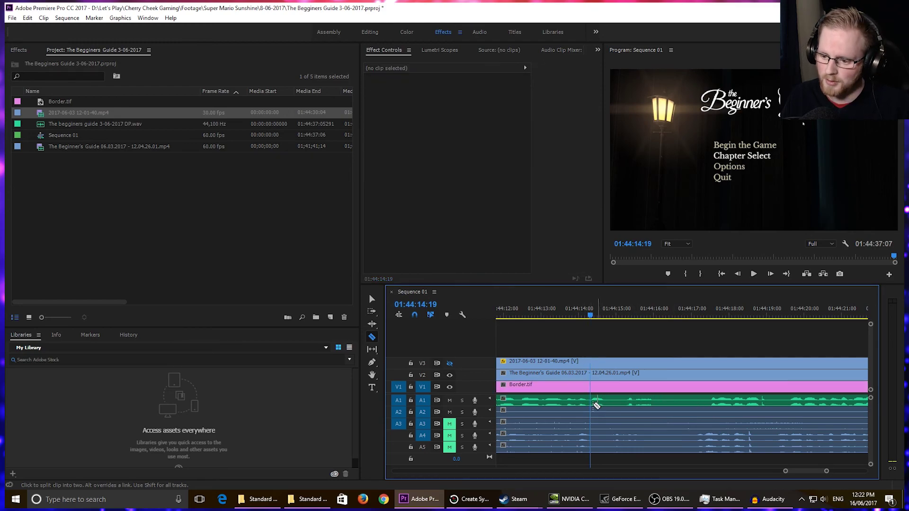
Step: Replay the ending from about 01:44:13:00 to 01:44:18:48, checking the voice against the menu highlights around the new cut
left_click_drag(604, 311, 545, 309)
key("space")
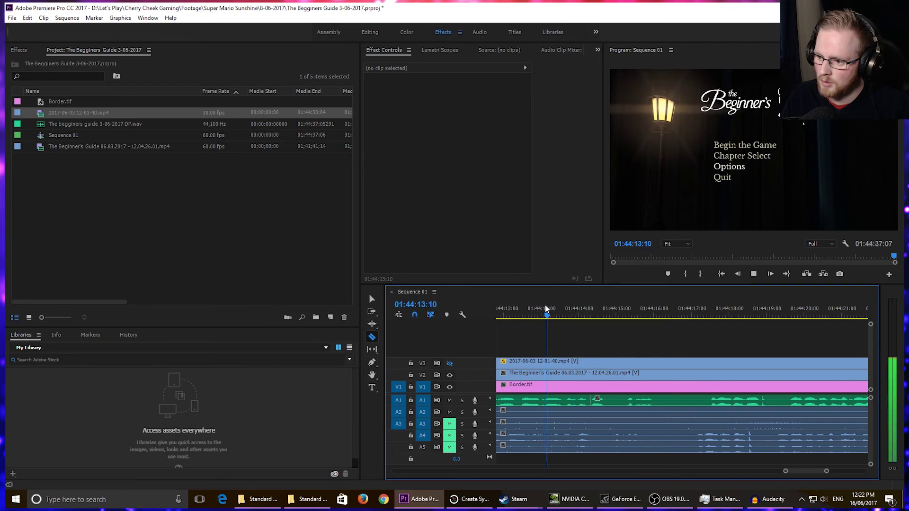
key("space")
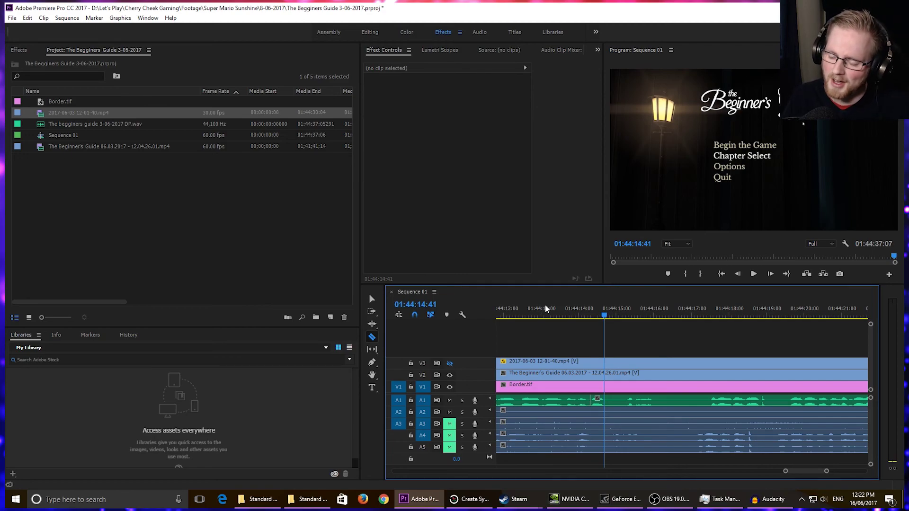
key("space")
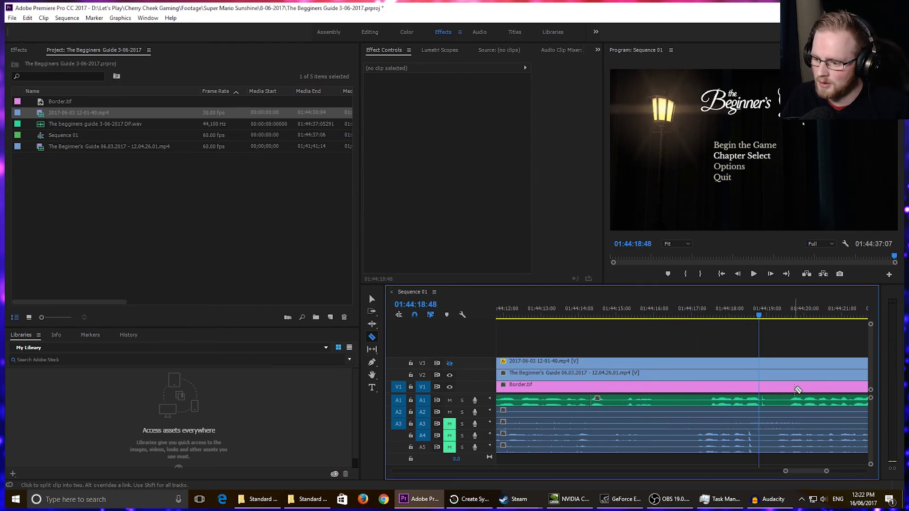
Step: Locate the clap in the voice waveform and split the voice clip on A1 just before it at 01:44:18:51
key("space")
scroll(760, 341, "up", 5)
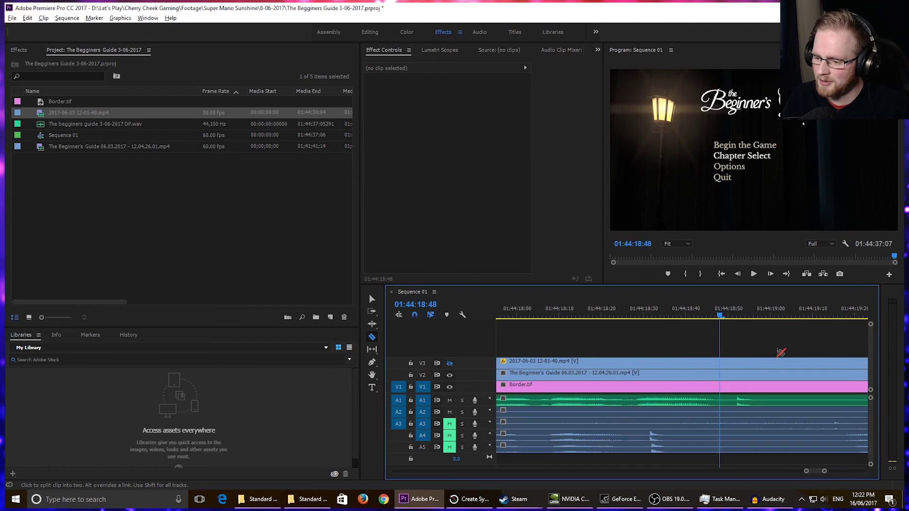
left_click_drag(715, 315, 707, 315)
left_click(709, 400)
left_click(710, 313)
key("space")
key("space")
left_click(710, 311)
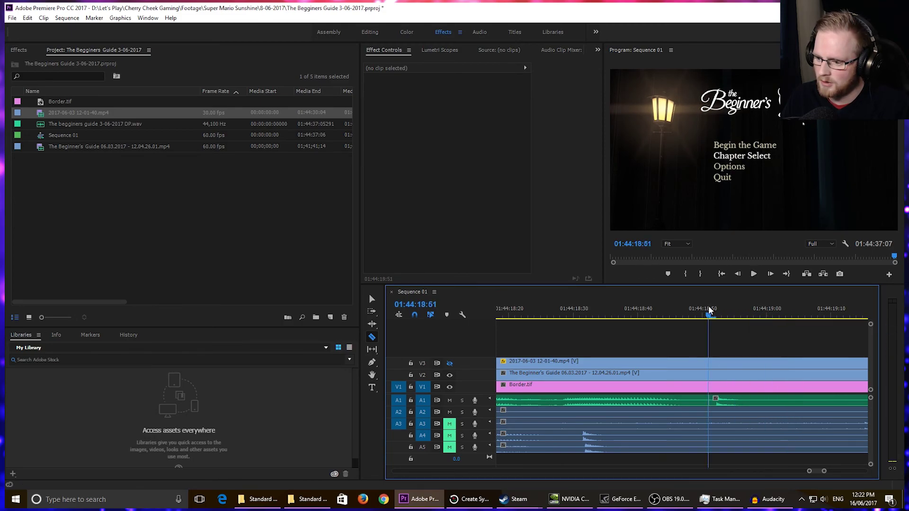
Step: Show the webcam video track V3 again and play the clap section from about 01:44:18:26, comparing the webcam with the voice
left_click(449, 363)
key("space")
key("space")
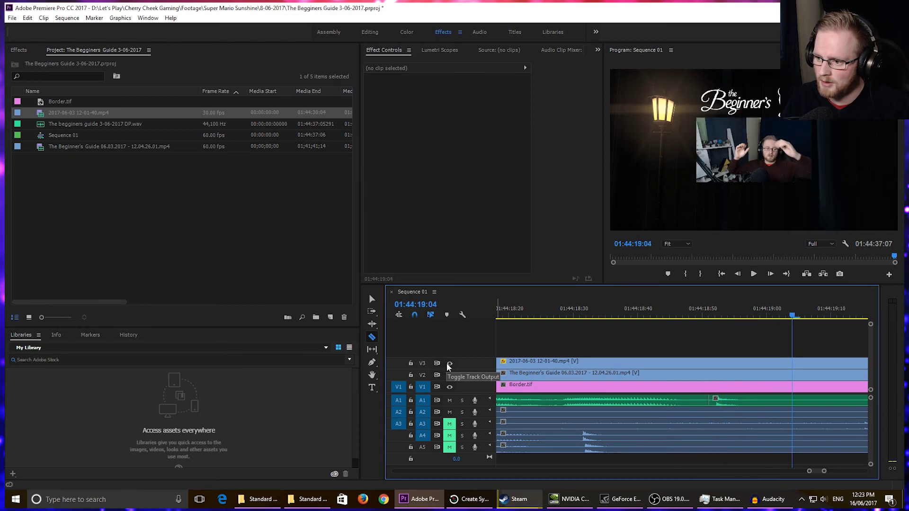
left_click(553, 317)
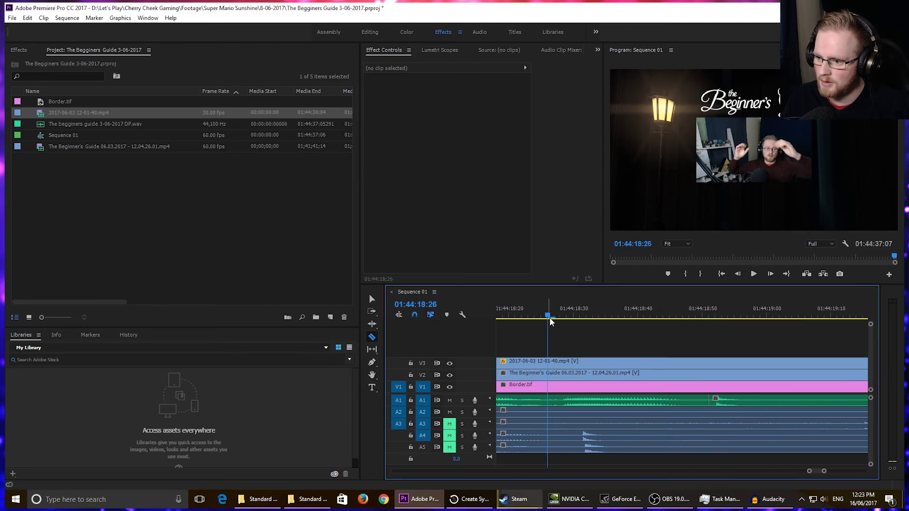
key("space")
left_click(535, 317)
key("space")
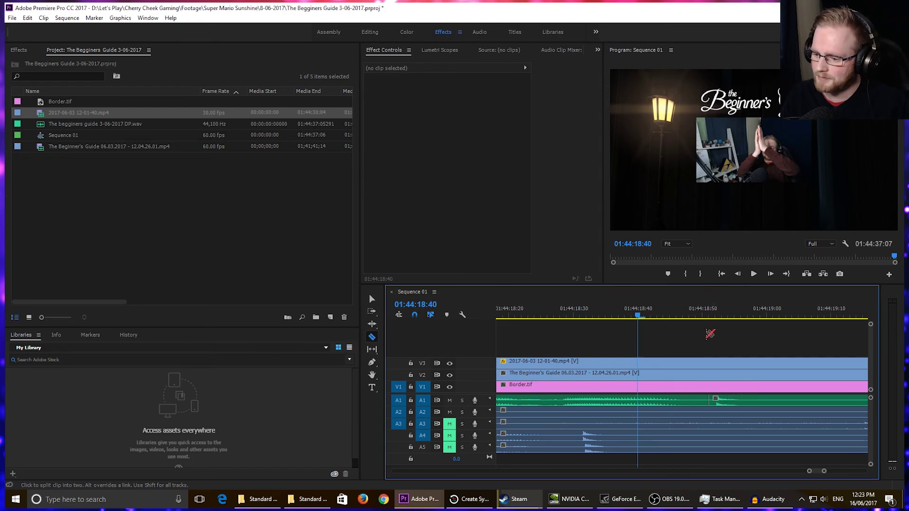
Step: Split the webcam clip on V3 at the clap frame 01:44:18:37 and move the part after the cut to about 01:44:18:55
key("Left")
key("Left")
key("Left")
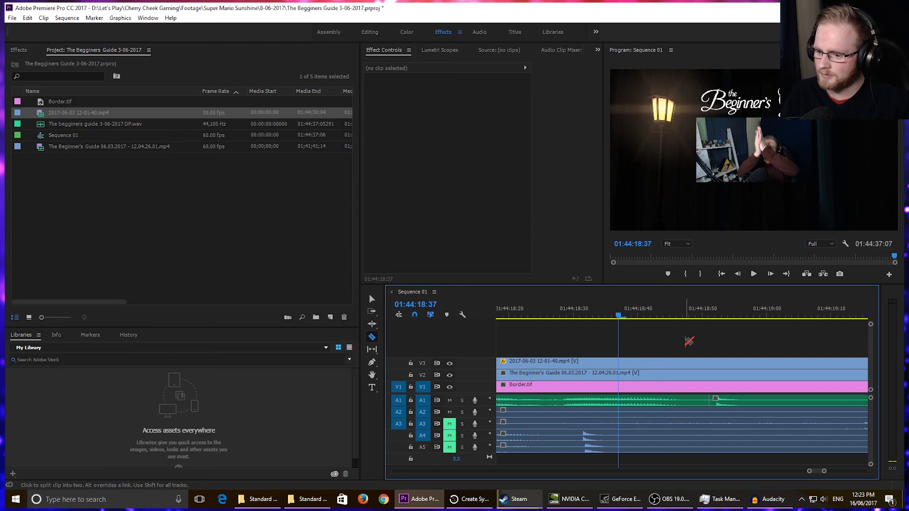
left_click(620, 362)
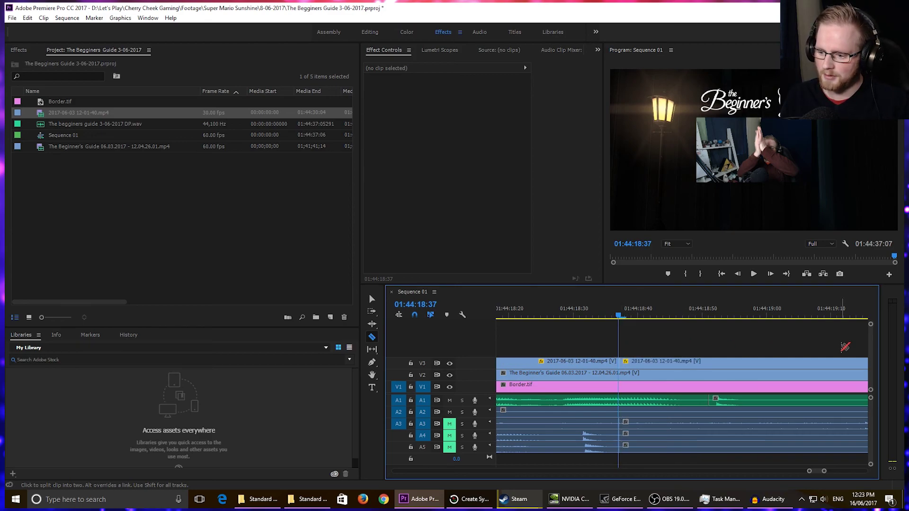
key("v")
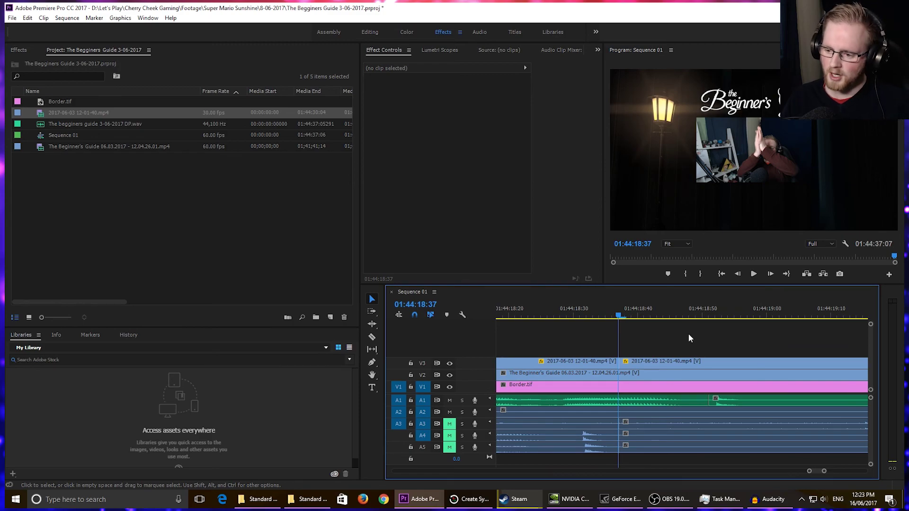
left_click_drag(662, 363, 779, 372)
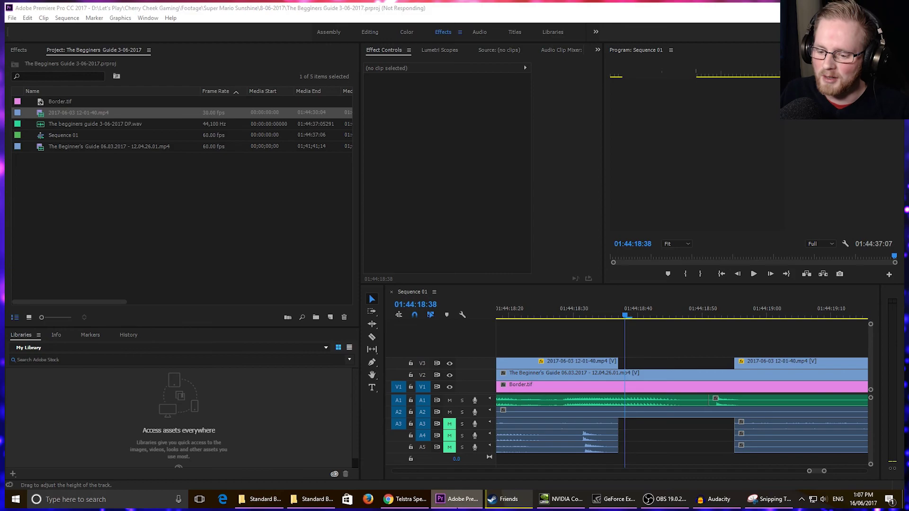
Step: Switch to Task Manager and end the frozen Adobe Premiere Pro CC 2017 task
right_click(455, 499)
left_click(439, 481)
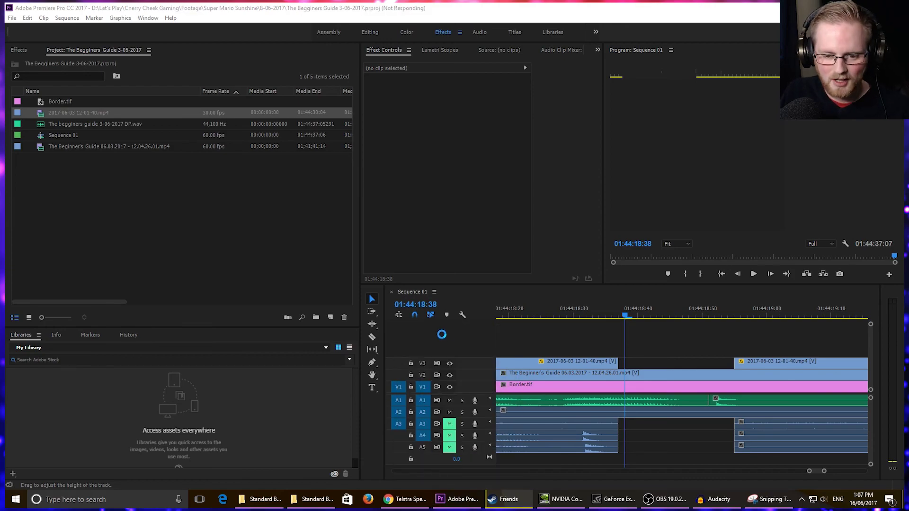
key("ctrl+shift+Escape")
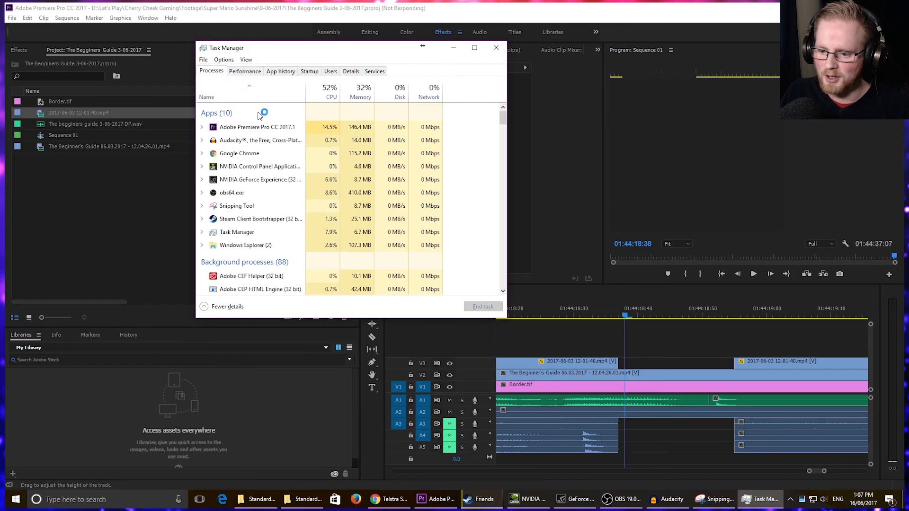
left_click(258, 127)
left_click(481, 305)
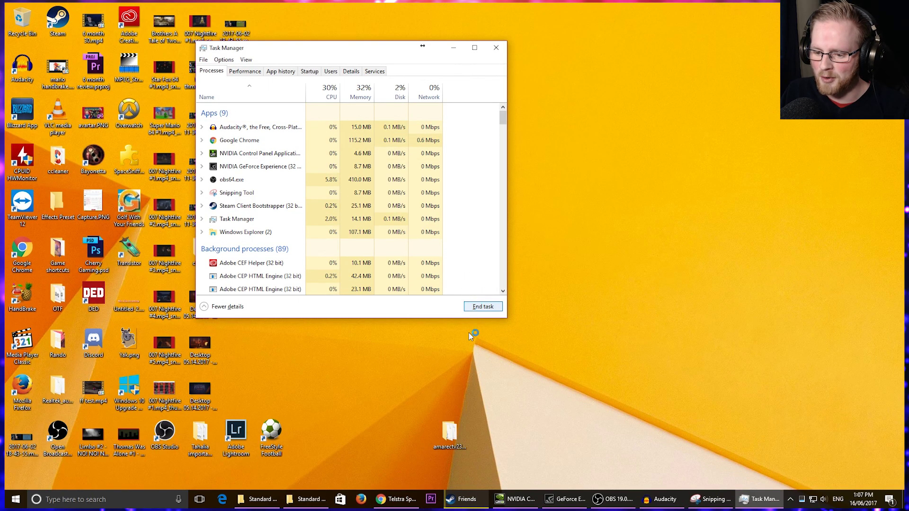
Step: Restart Premiere Pro and reopen the recent project The Begginers Guide 3-06-2017
left_click(434, 498)
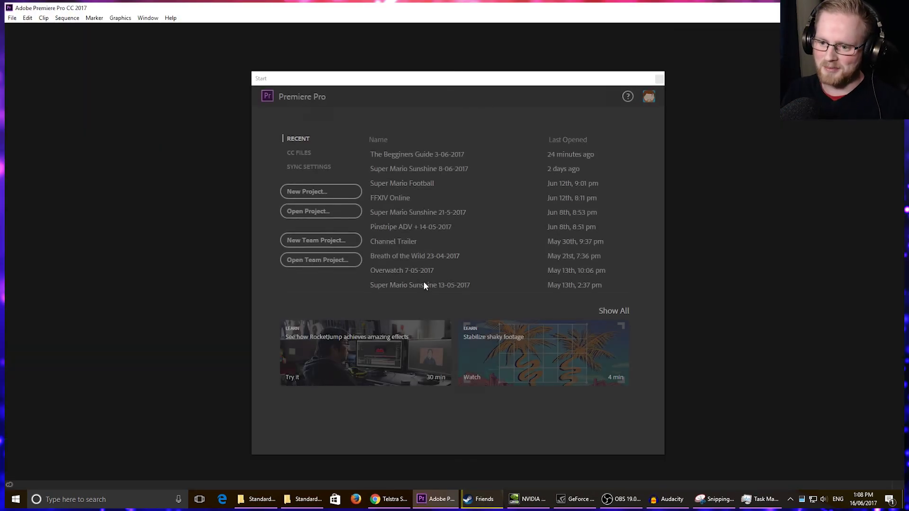
left_click(387, 150)
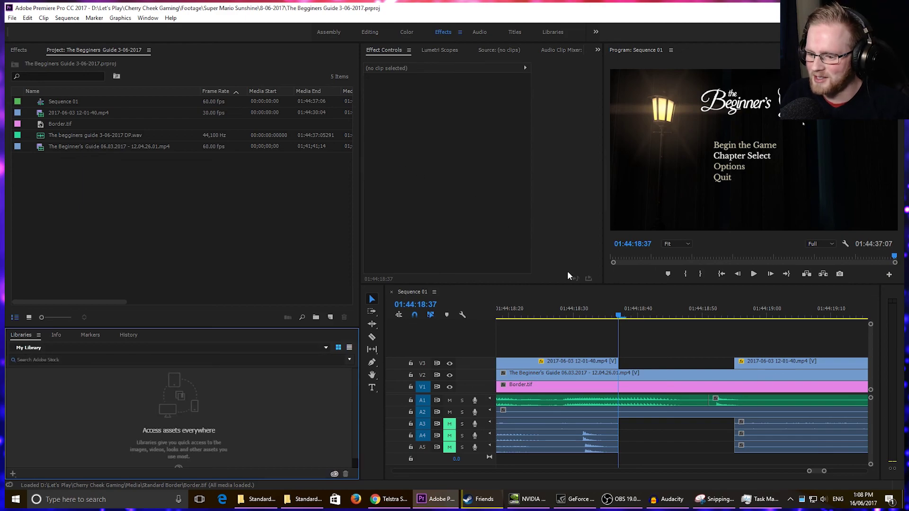
Step: Rate-stretch the webcam clip before the gap on V3 so that its end meets the voice cut at 01:44:18:51
left_click(635, 433)
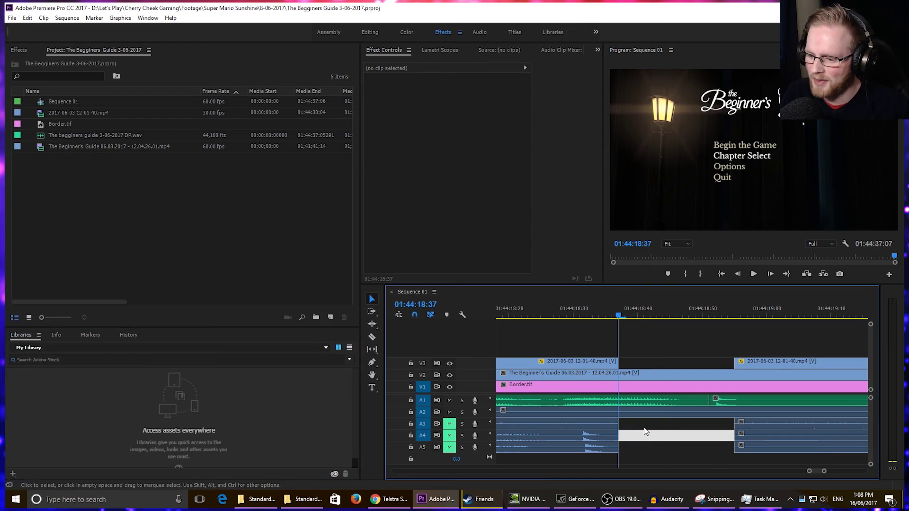
left_click(695, 353)
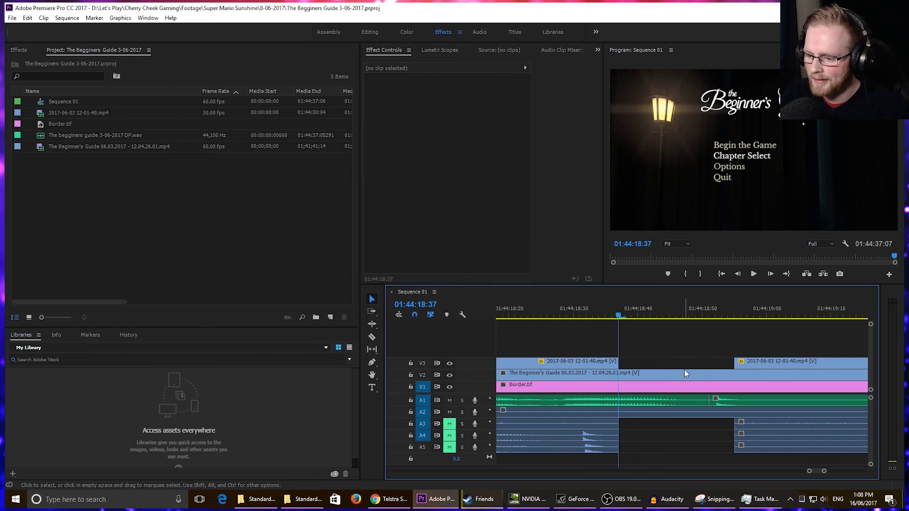
key("r")
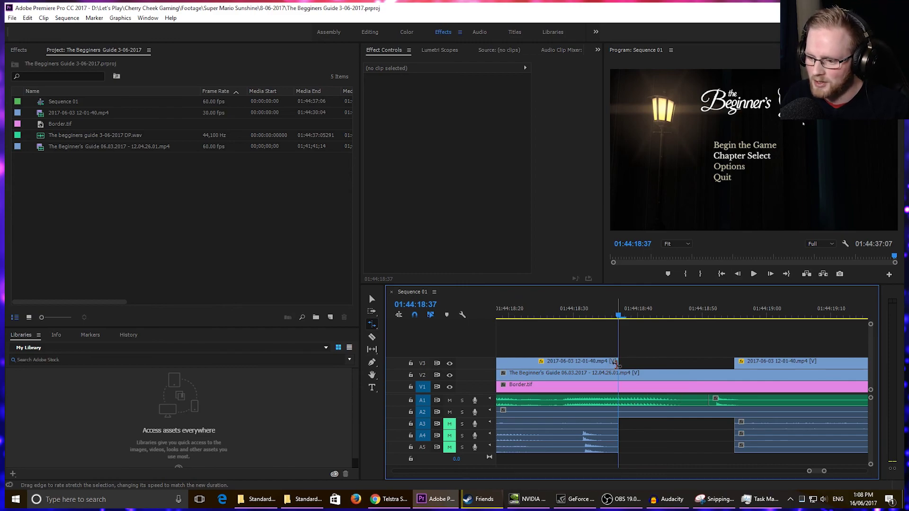
left_click(615, 361)
left_click_drag(616, 362, 708, 360)
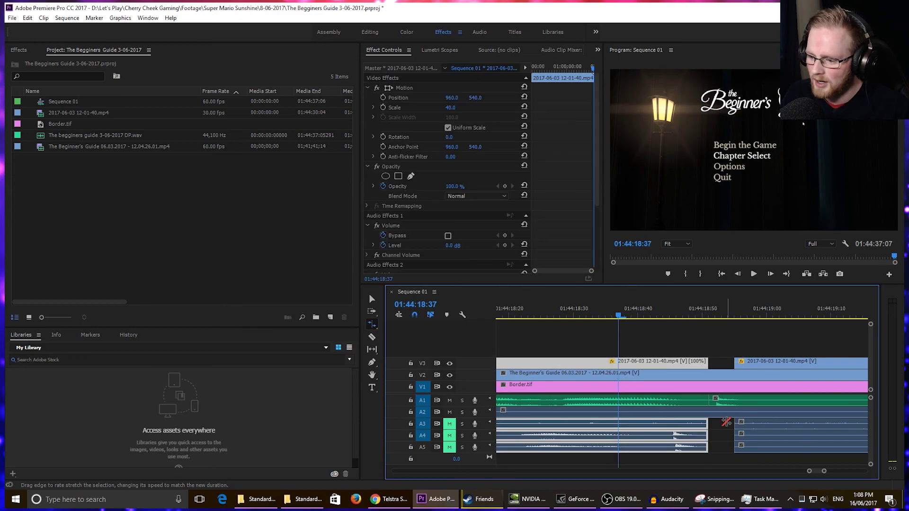
Step: Delete the remaining gap on V3 between the stretched webcam clip and the webcam clip after it
key("v")
left_click(728, 364)
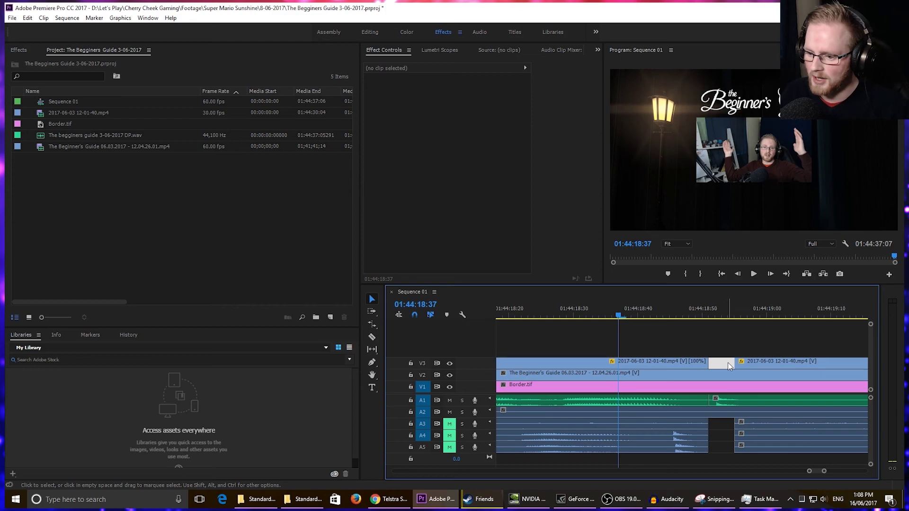
key("Delete")
Step: Play the ending from 01:44:18:27 to 01:44:20:19 to check the webcam clap against the voice
left_click(567, 306)
left_click(555, 302)
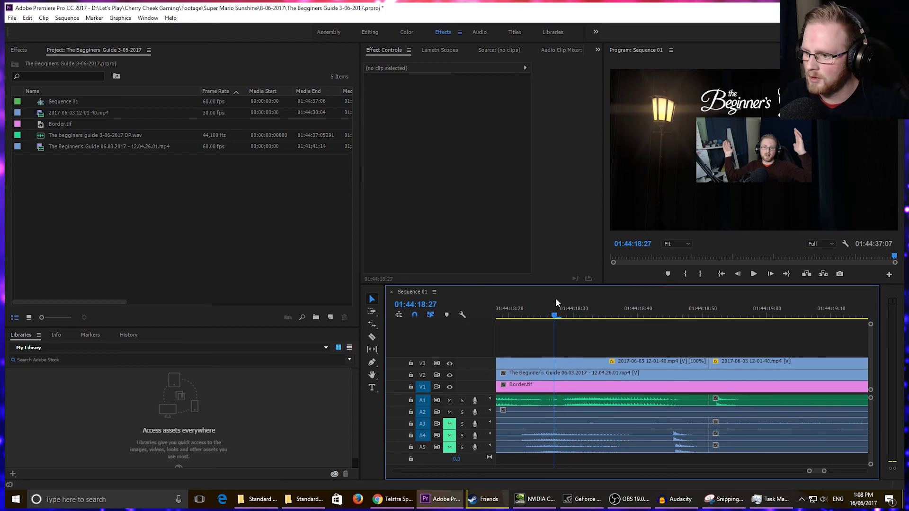
key("space")
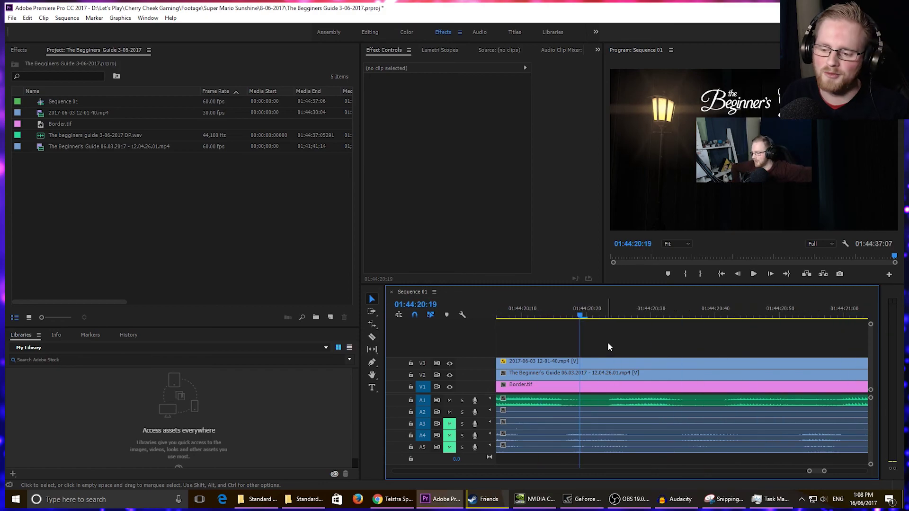
key("grave")
key("grave")
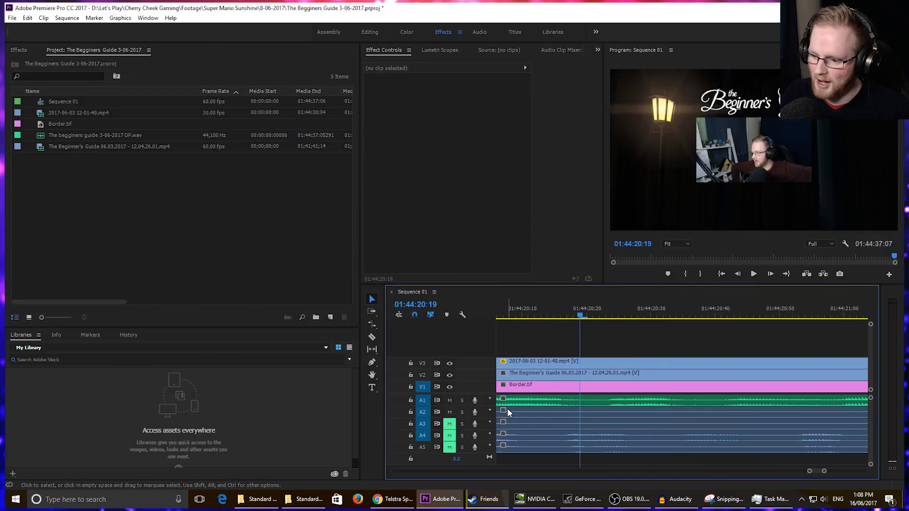
Step: Examine the clip ends after the clap and scrub back to 01:44:18:16 to inspect the aligned webcam and voice cuts
key("minus")
key("minus")
key("minus")
key("minus")
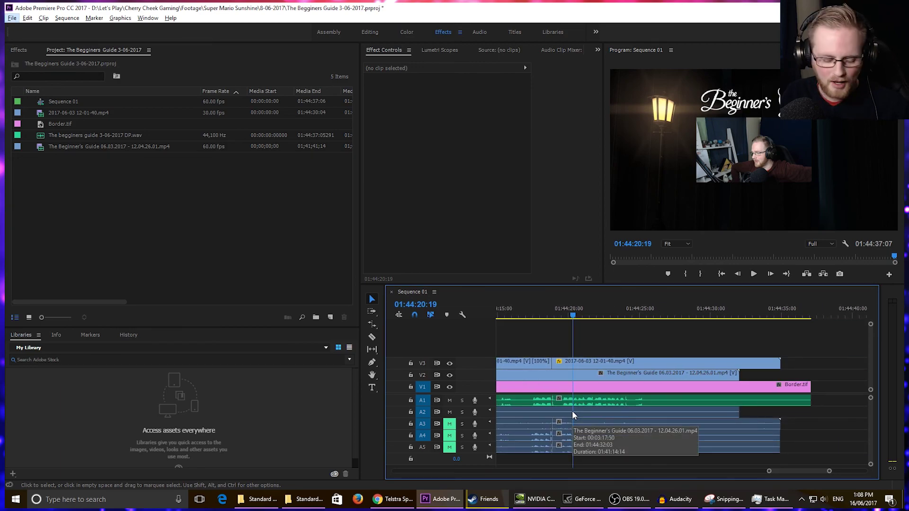
key("equal")
key("equal")
scroll(532, 414, "up", 3)
scroll(551, 415, "up", 1)
left_click_drag(649, 308, 568, 368)
scroll(567, 371, "down", 5)
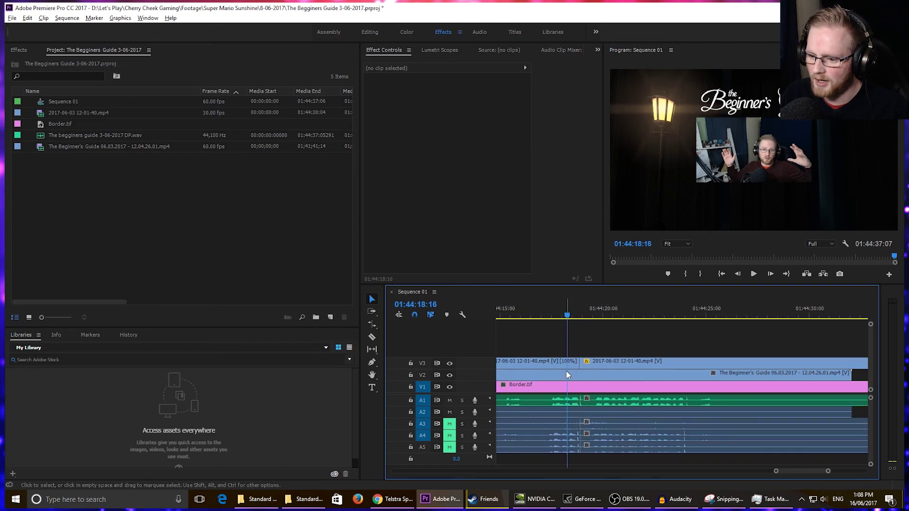
Step: Locate the Chapter Select cue's voice cut on A1 and place the playhead just before it at 01:44:14:17
scroll(567, 371, "down", 2)
left_click(516, 310)
left_click_drag(519, 313, 522, 313)
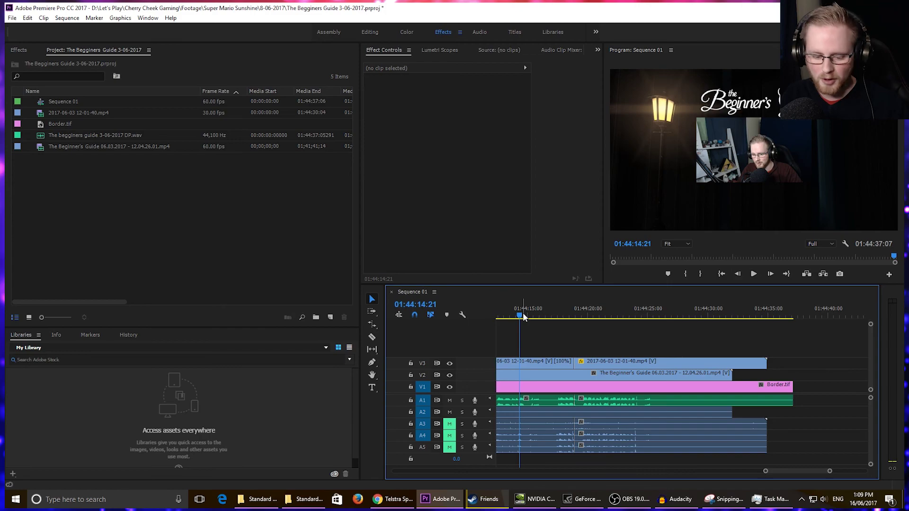
scroll(539, 388, "up", 5)
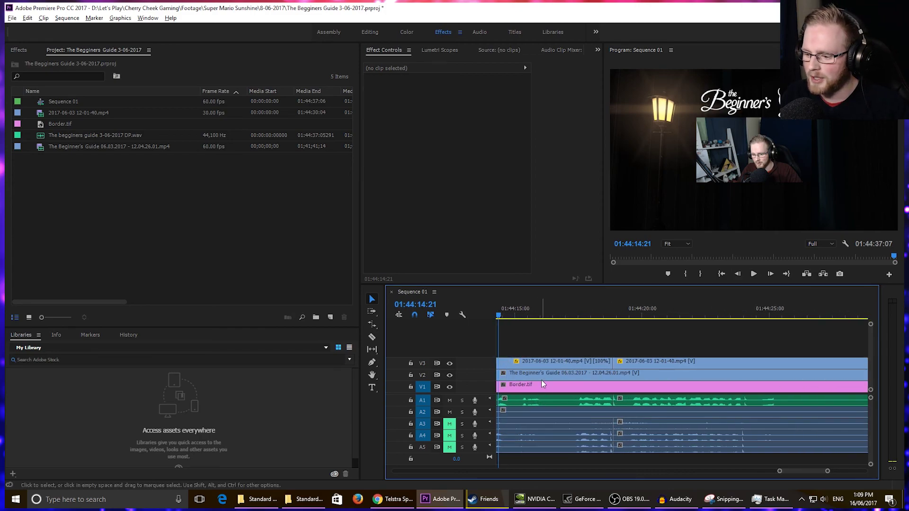
left_click_drag(817, 469, 797, 468)
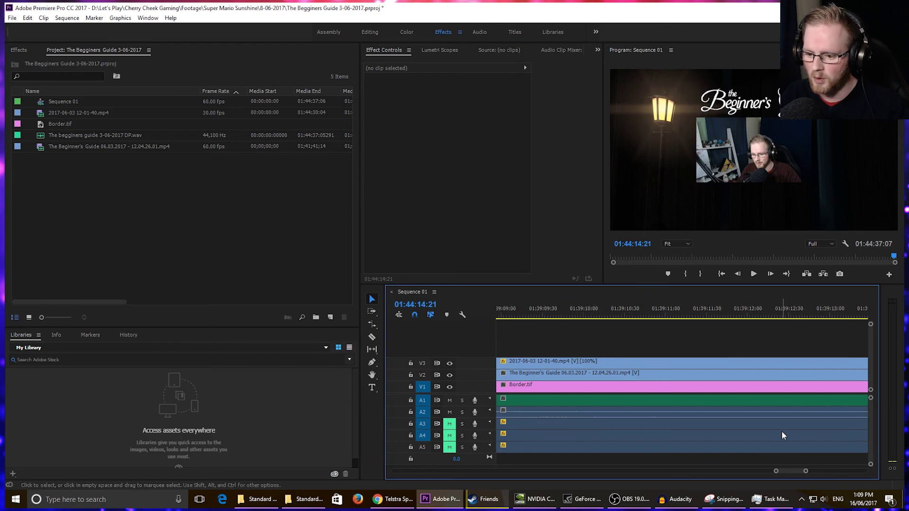
scroll(782, 430, "down", 4)
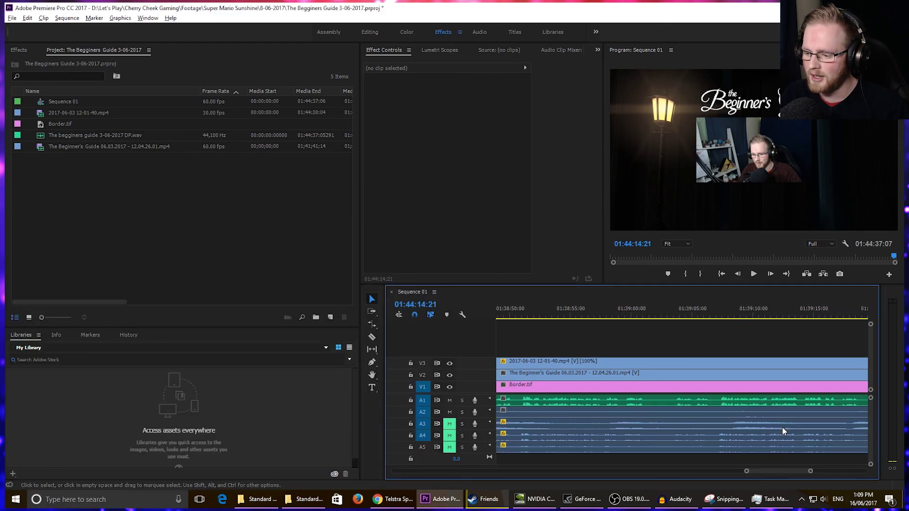
scroll(773, 439, "down", 6)
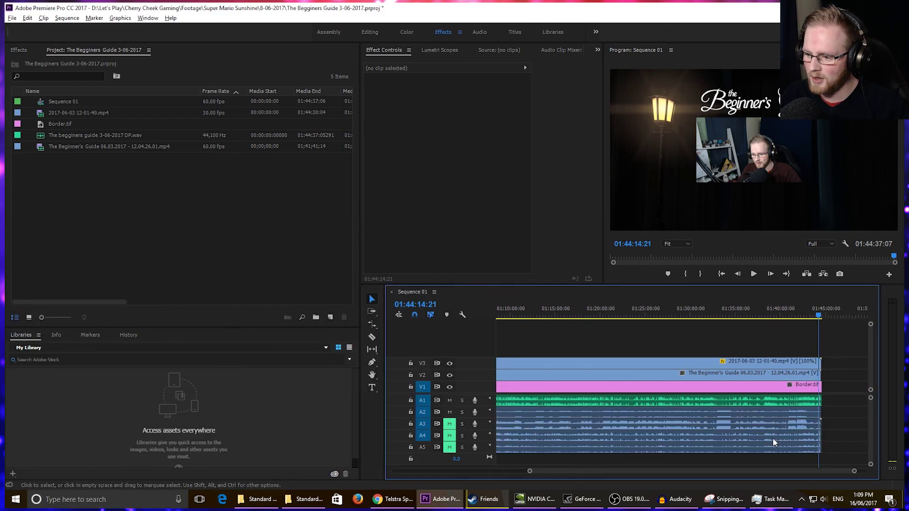
scroll(836, 385, "up", 5)
scroll(761, 405, "up", 7)
scroll(753, 381, "up", 2)
left_click(620, 314)
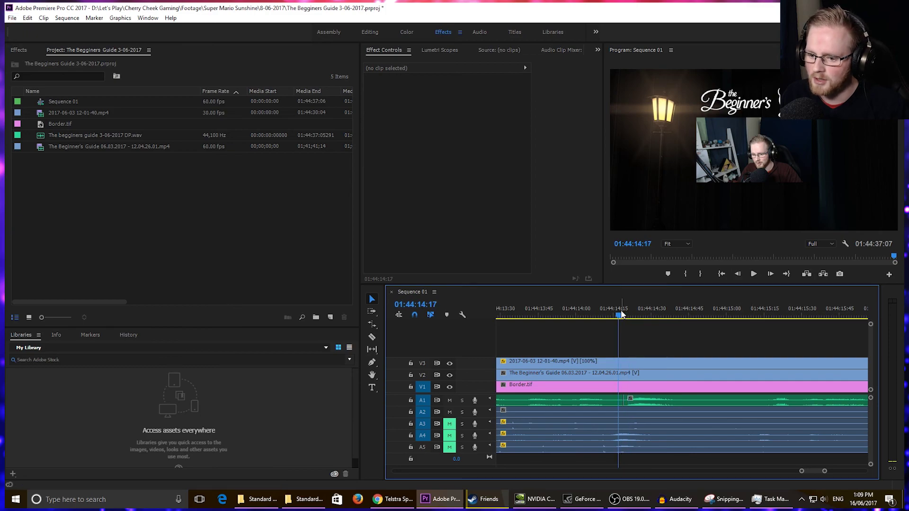
Step: Hide the webcam video track V3 and play around the Chapter Select voice cut, moving back to about 01:44:14:05
left_click(449, 364)
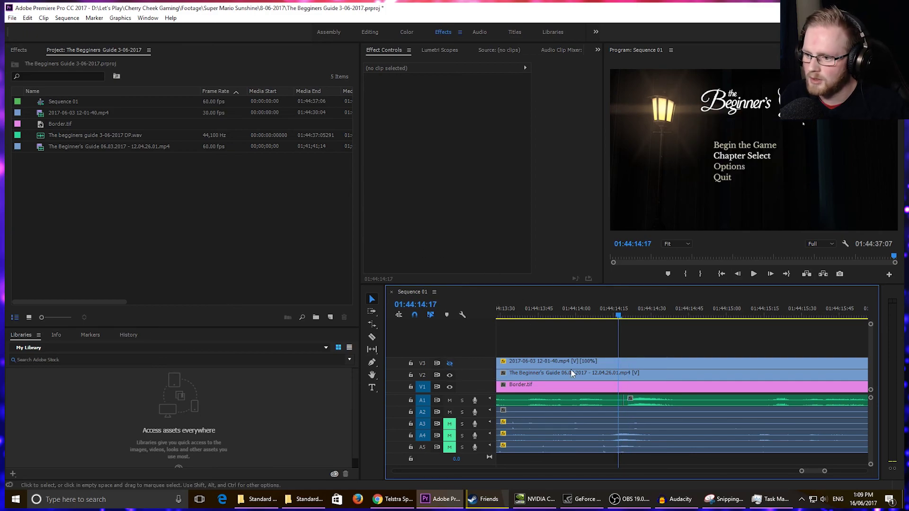
key("space")
key("space")
key("j")
key("k")
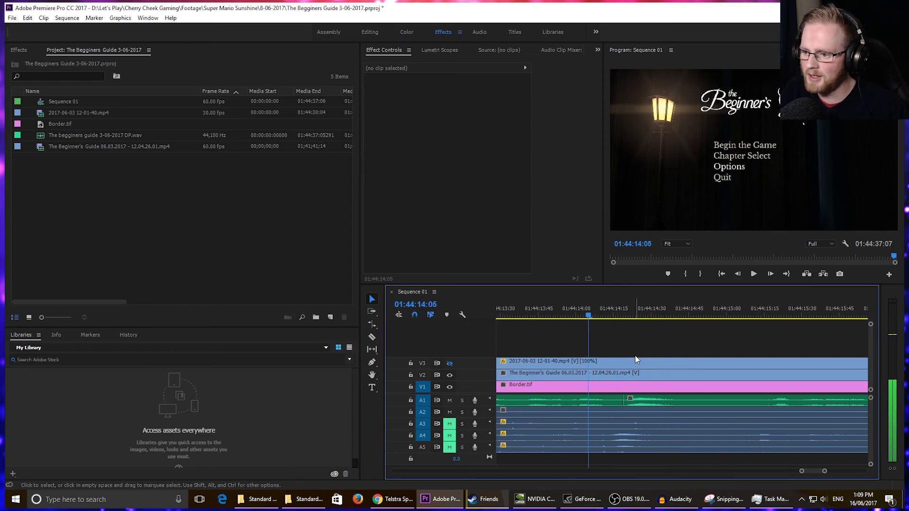
Step: Move frame by frame to 01:44:14:15, the last frame before Chapter Select is highlighted in the gameplay
key("Right")
key("Right")
key("Right")
key("Right")
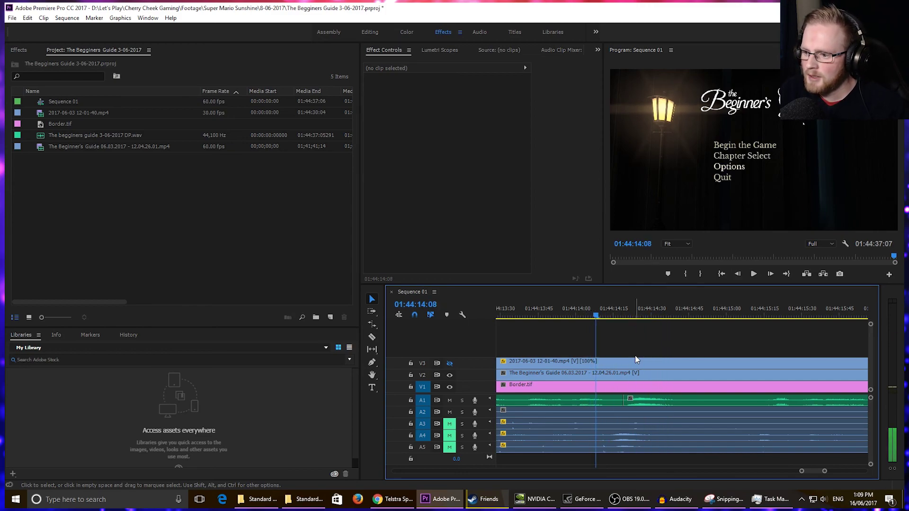
key("Right")
key("Right")
key("Right")
key("Right")
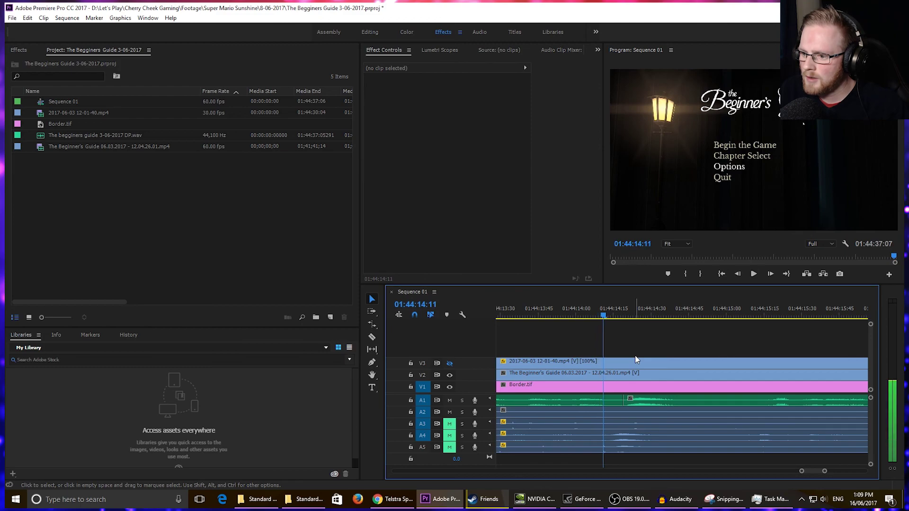
key("Right")
key("Right")
key("Right")
key("Right")
key("Left")
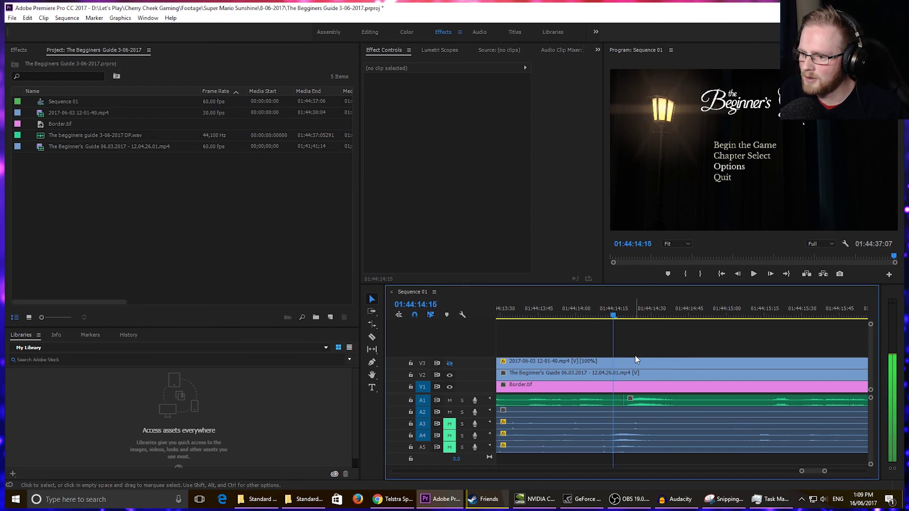
key("Right")
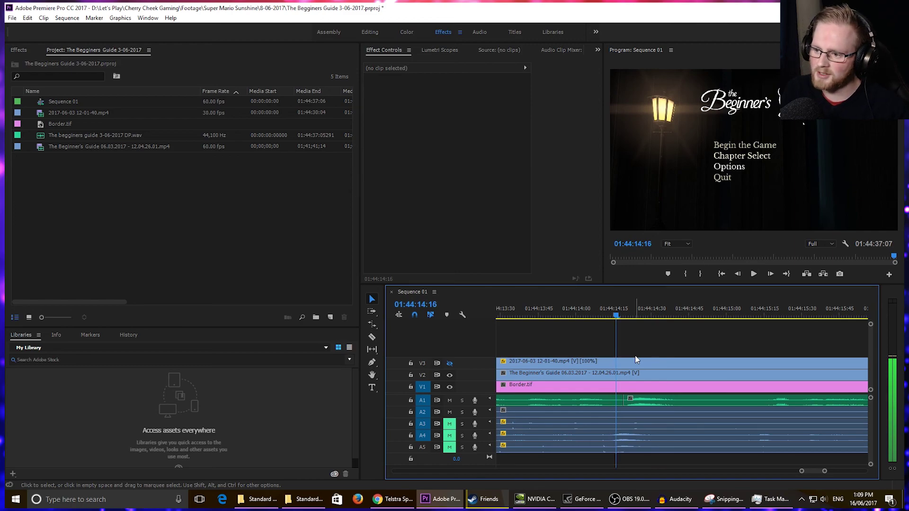
key("Left")
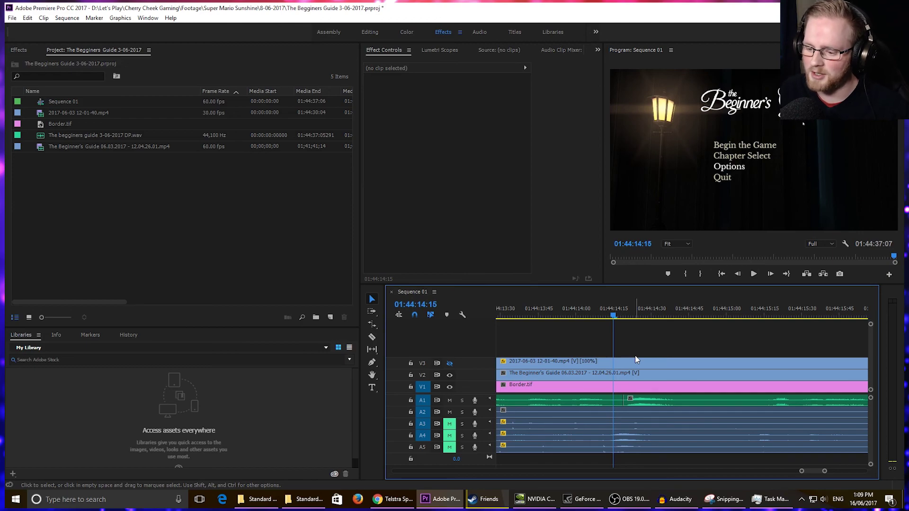
Step: Cut the gameplay clip on V2 at 01:44:14:15 and move its tail piece later to open a gap
key("c")
left_click(615, 363)
key("ctrl+z")
left_click(616, 377)
key("v")
left_click_drag(677, 375, 705, 375)
Step: Rate-stretch the main gameplay clip to the voice cut on A1 and butt the tail piece against its end
key("b")
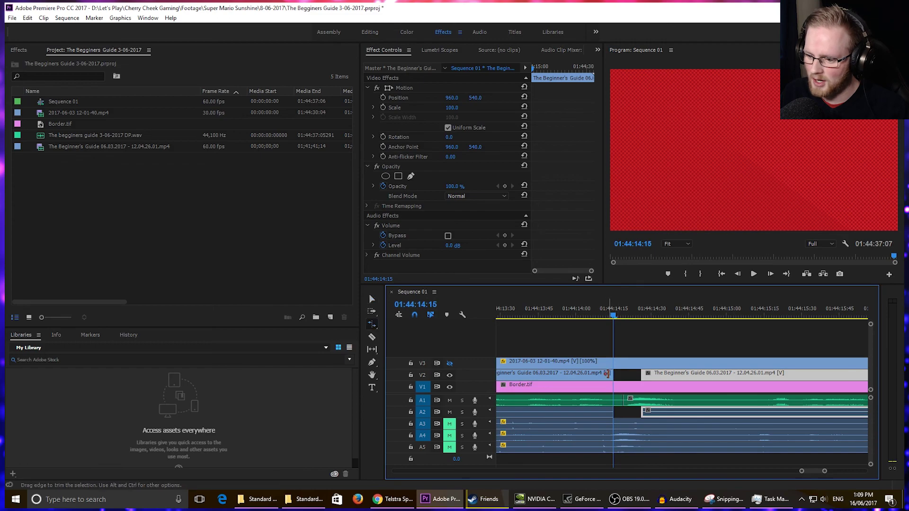
left_click_drag(610, 374, 622, 375)
key("v")
left_click(633, 377)
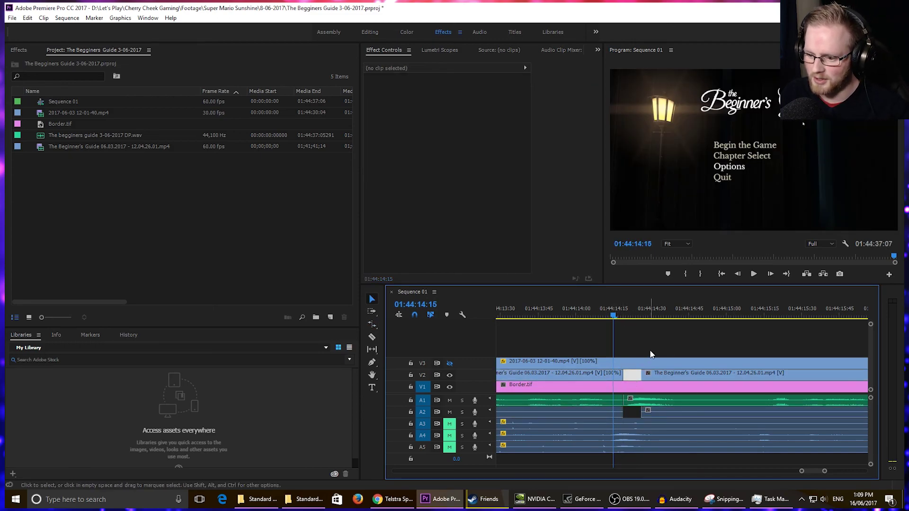
left_click(659, 370)
left_click_drag(658, 372, 647, 372)
Step: Play twice across the Chapter Select cut from about 01:44:14:00 to check the gameplay against the voice
left_click(566, 316)
key("space")
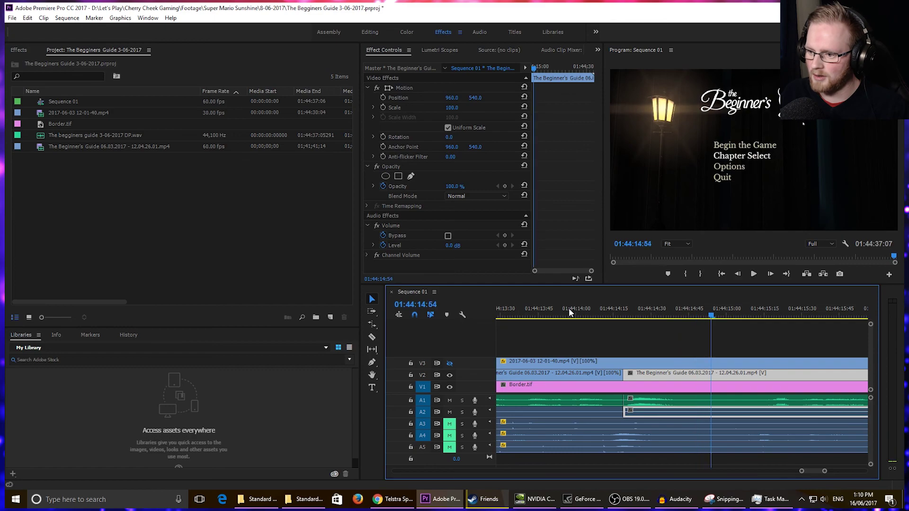
left_click(568, 309)
key("space")
key("space")
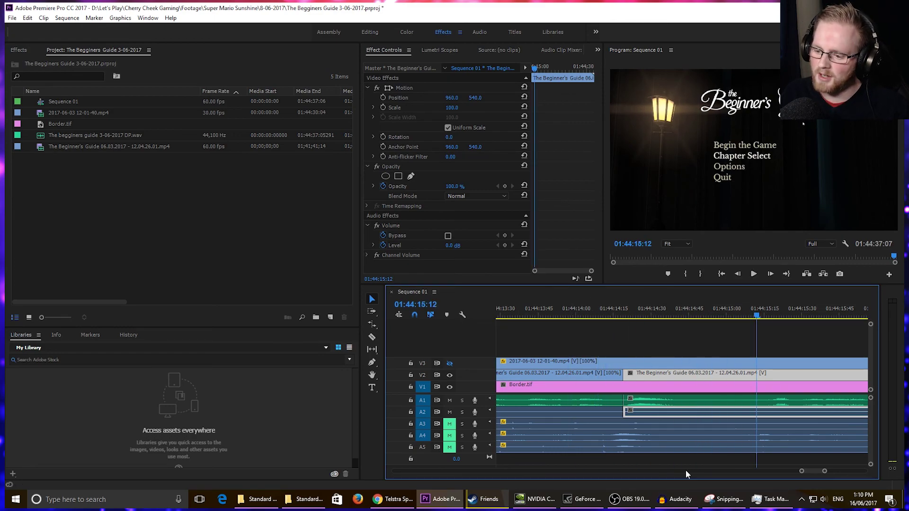
Step: Play the ending from further back through to 01:44:15:19 to check the gameplay sync in context
scroll(686, 470, "up", 10)
scroll(663, 407, "down", 6)
scroll(590, 381, "down", 3)
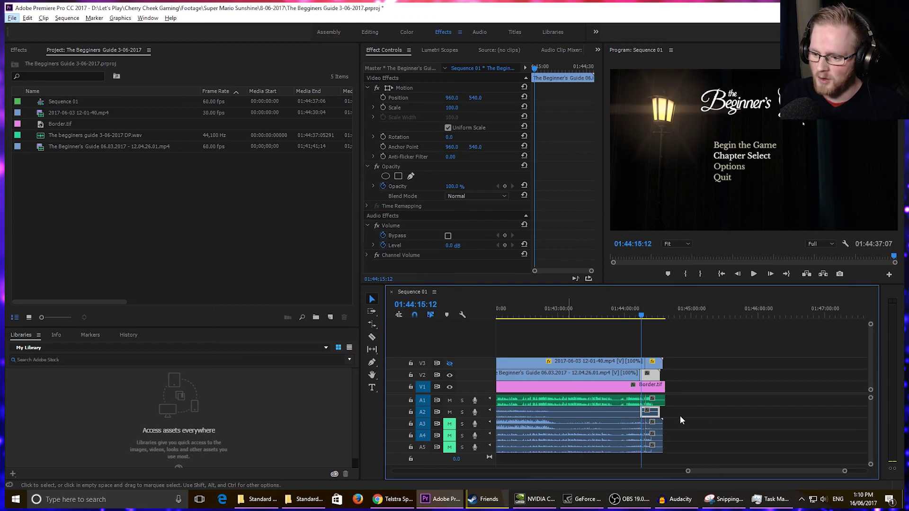
scroll(636, 391, "up", 5)
left_click_drag(620, 316, 588, 316)
key("space")
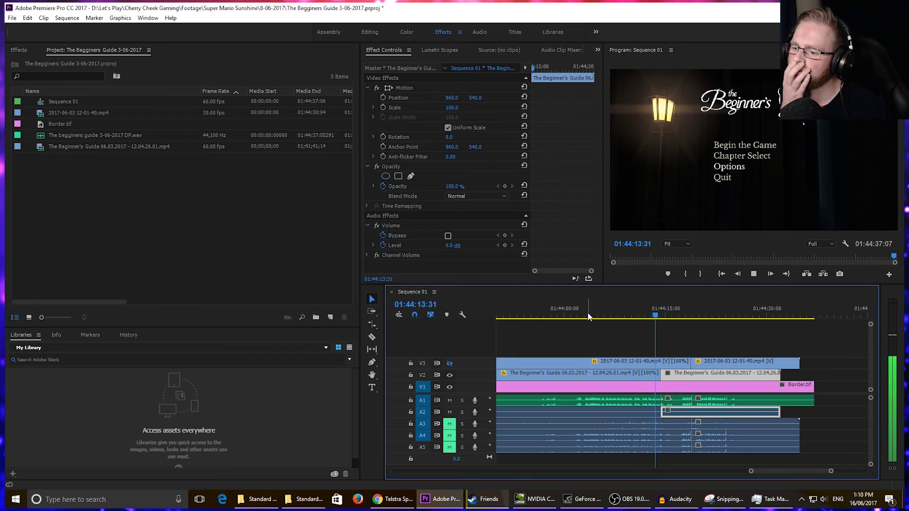
key("space")
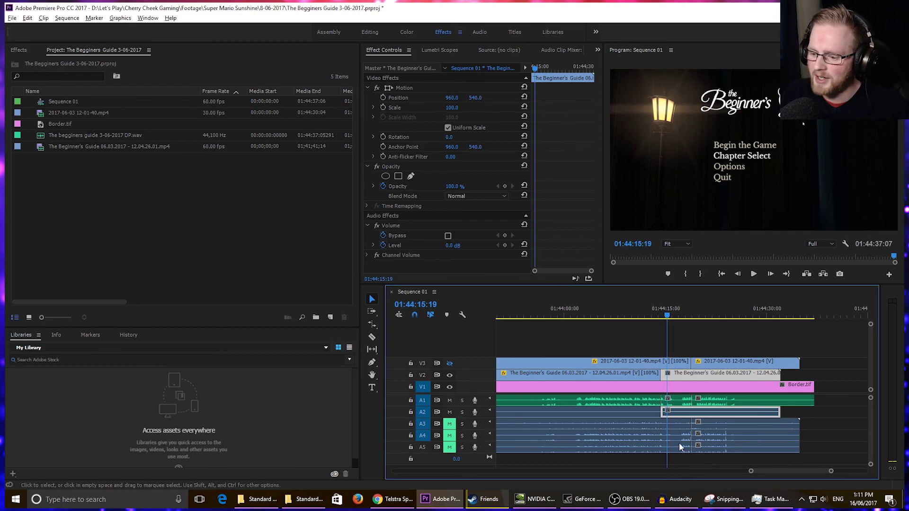
Step: Return to the beginning of the recording and place the playhead at 00:05:32:00, near the first episode's start time
key("minus")
key("minus")
key("minus")
key("minus")
key("minus")
key("minus")
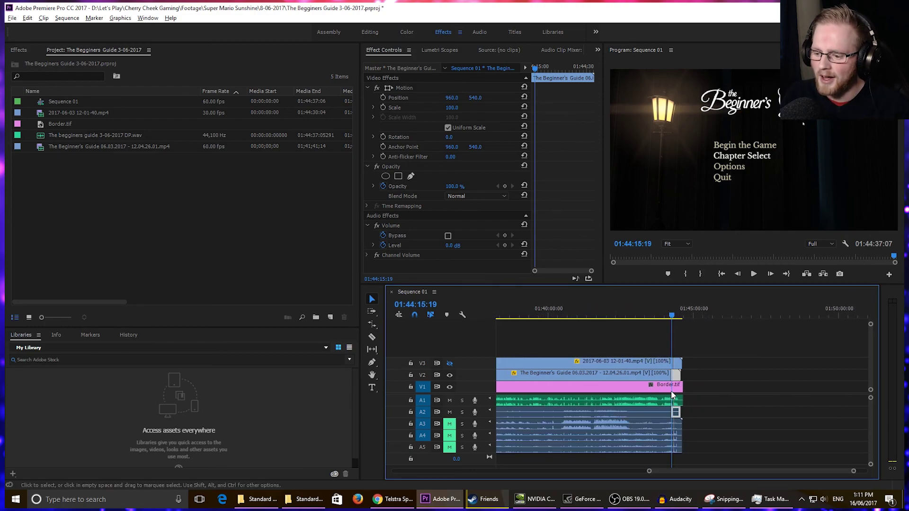
key("minus")
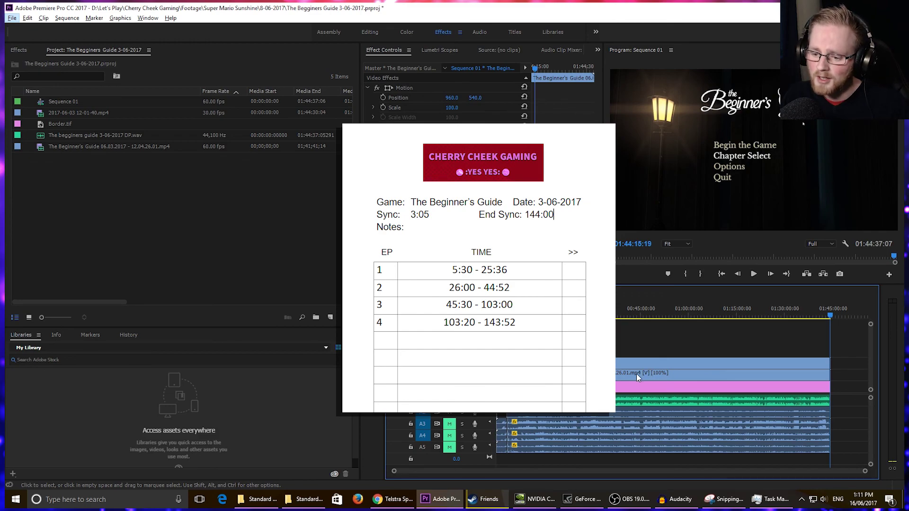
left_click(520, 299)
left_click_drag(520, 300, 514, 297)
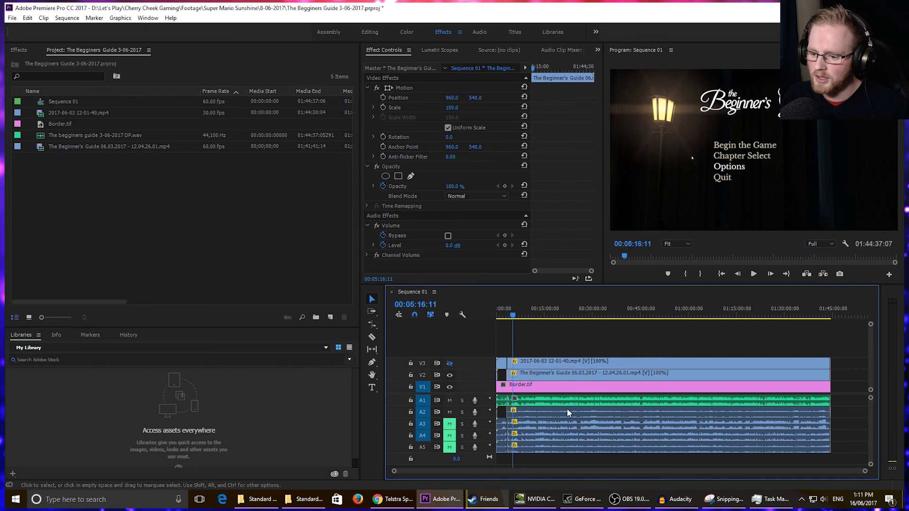
scroll(566, 400, "up", 5)
left_click_drag(550, 308, 567, 331)
scroll(566, 333, "up", 3)
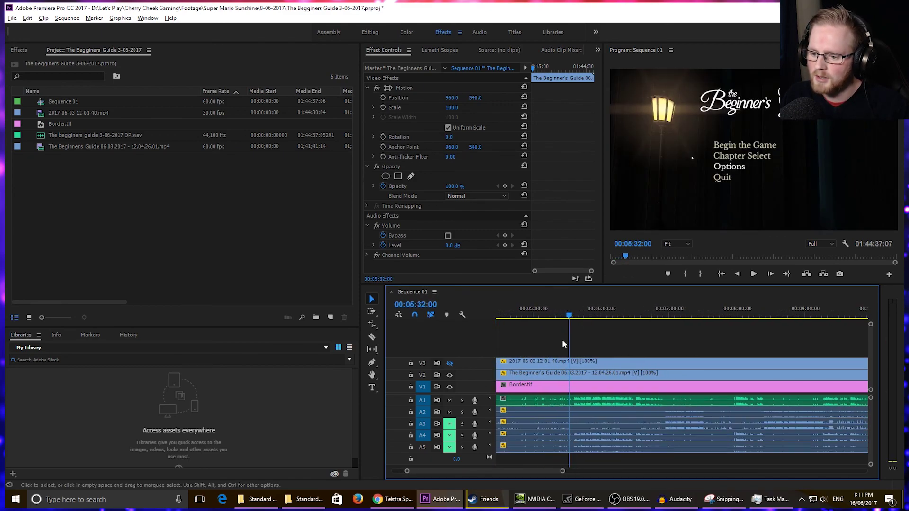
Step: Play up to the opening salute at 00:05:36:01, making the webcam video track V3 visible again
left_click(595, 332)
key("space")
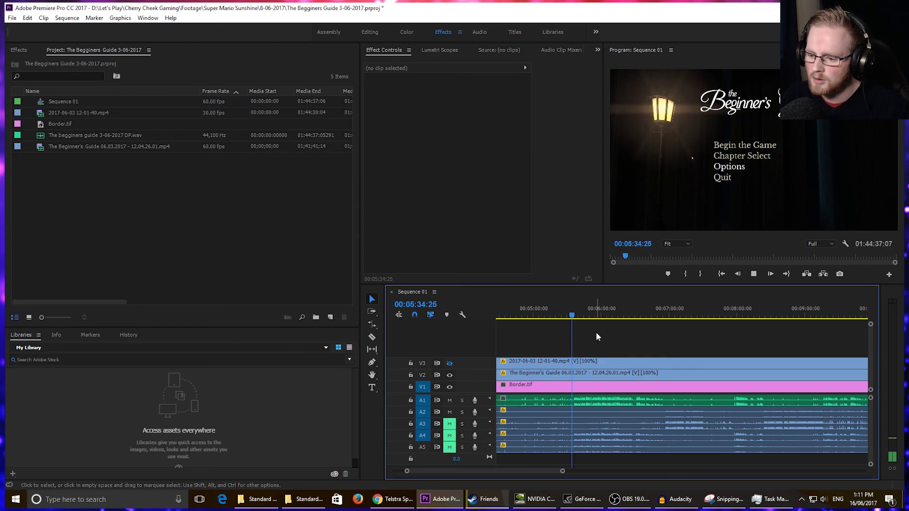
key("space")
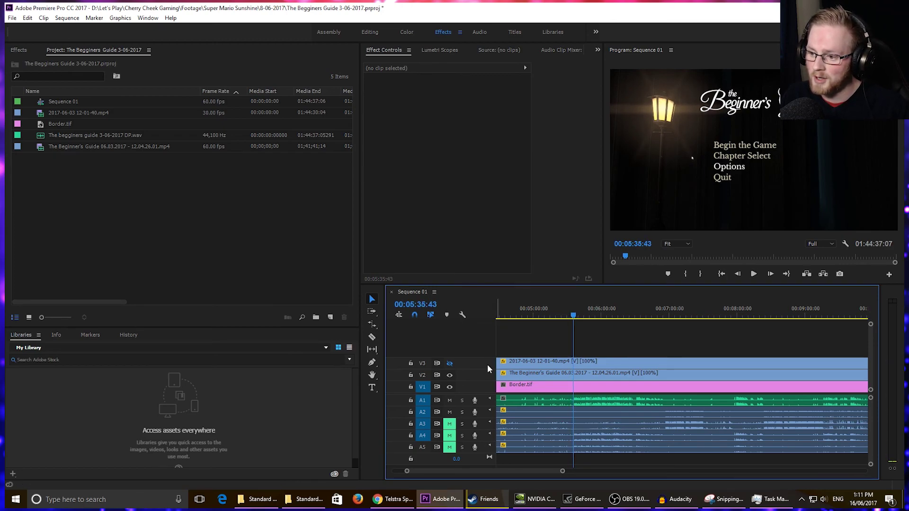
left_click(450, 363)
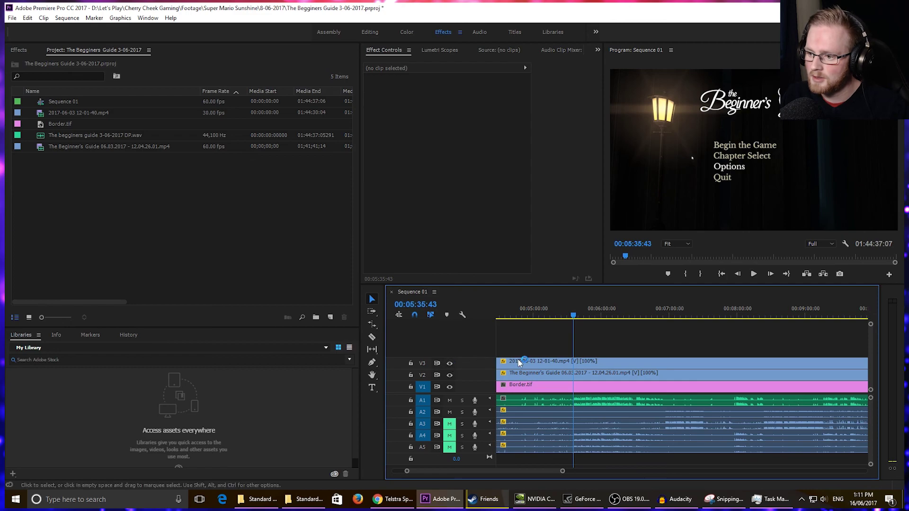
key("space")
key("space")
Step: Try a cut through all tracks at 00:05:36:01, play past it, and undo the cut
key("c")
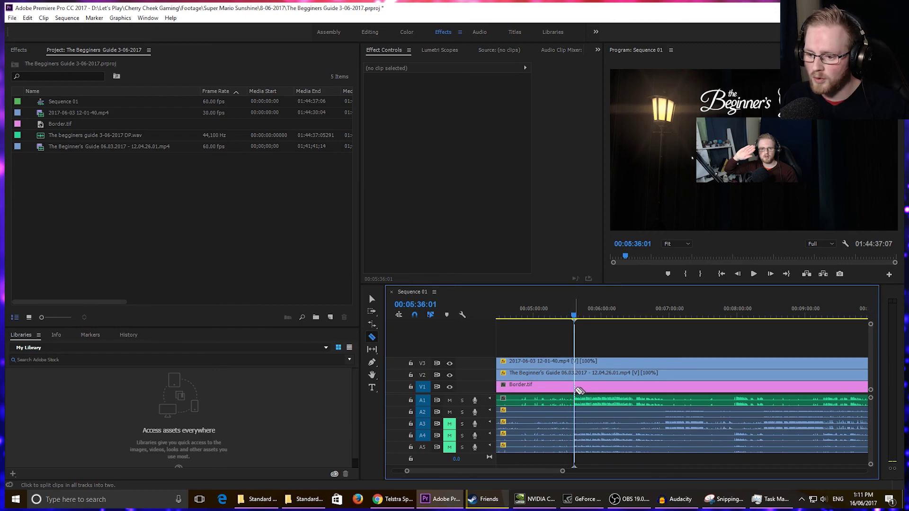
left_click(579, 389, "shift")
key("space")
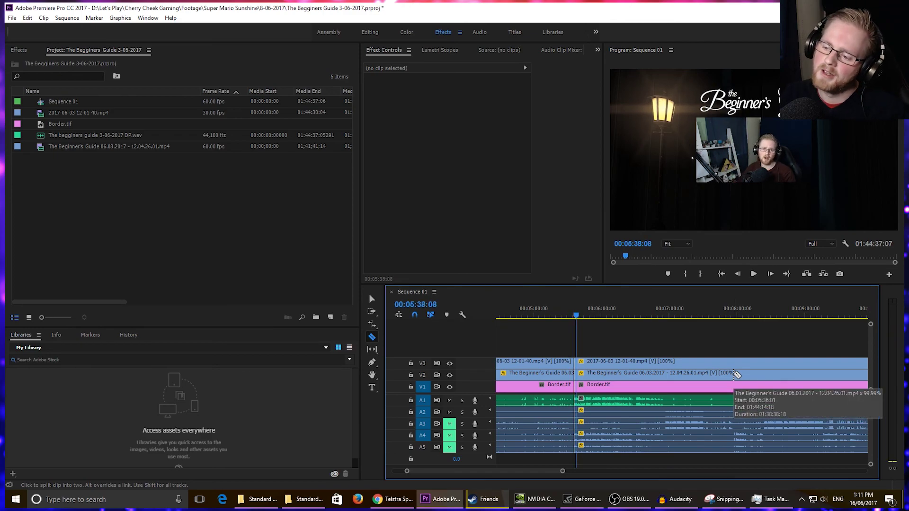
key("space")
key("v")
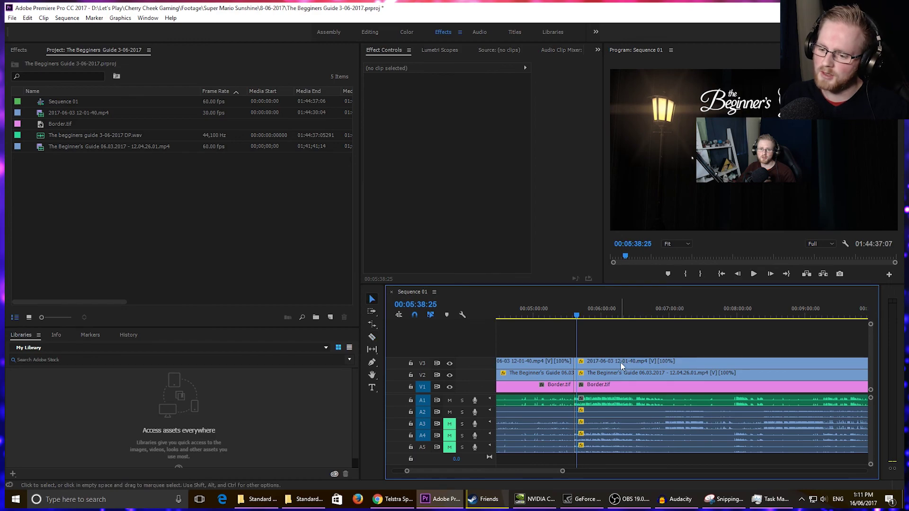
left_click(574, 314)
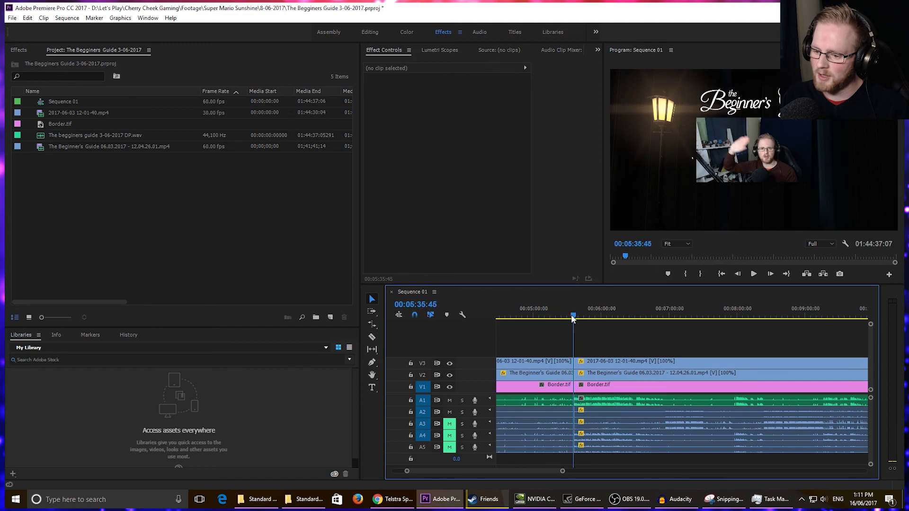
left_click(574, 317)
key("ctrl+z")
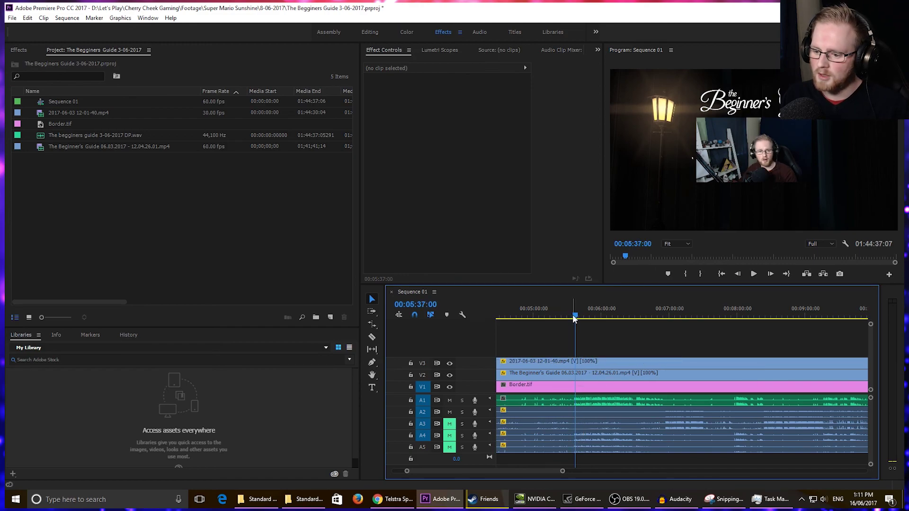
Step: Move the playhead to 00:05:30:22 and apply the Crop video effect to the webcam clip on V3
left_click(568, 316)
left_click(532, 363)
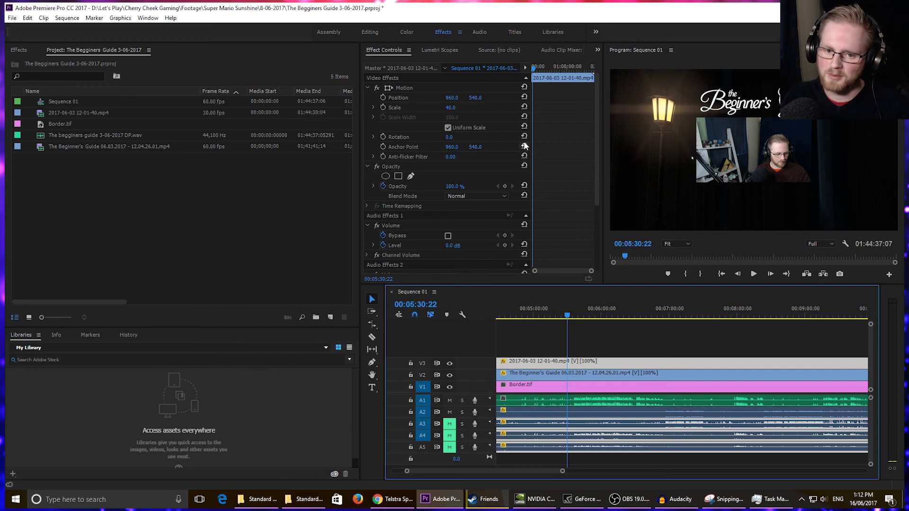
left_click(18, 50)
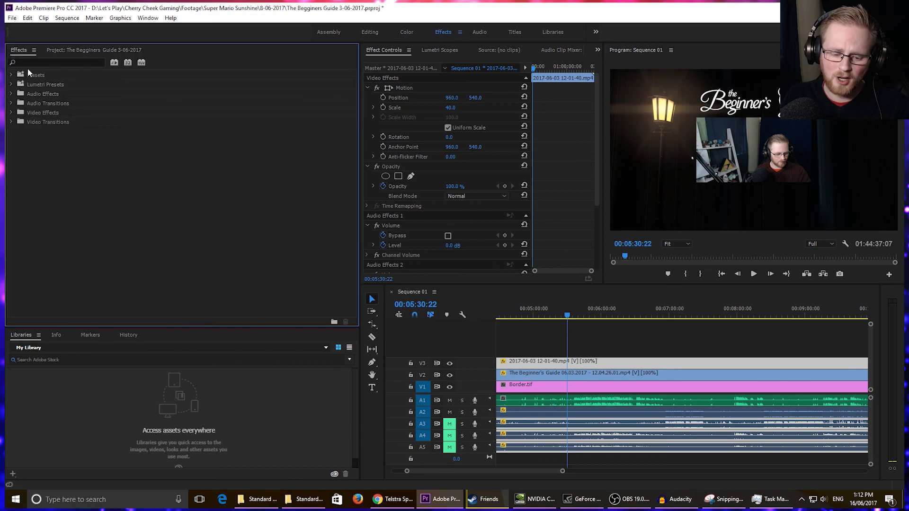
left_click(27, 62)
type("crop")
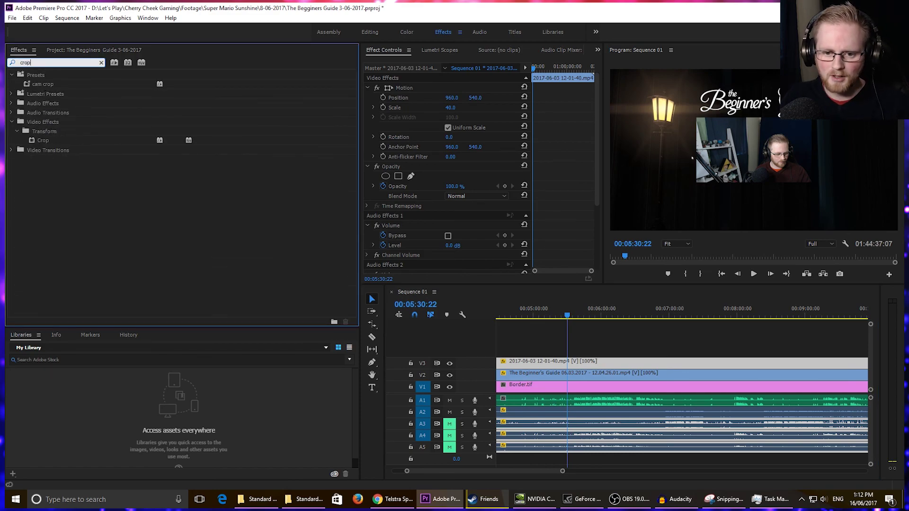
left_click(51, 141)
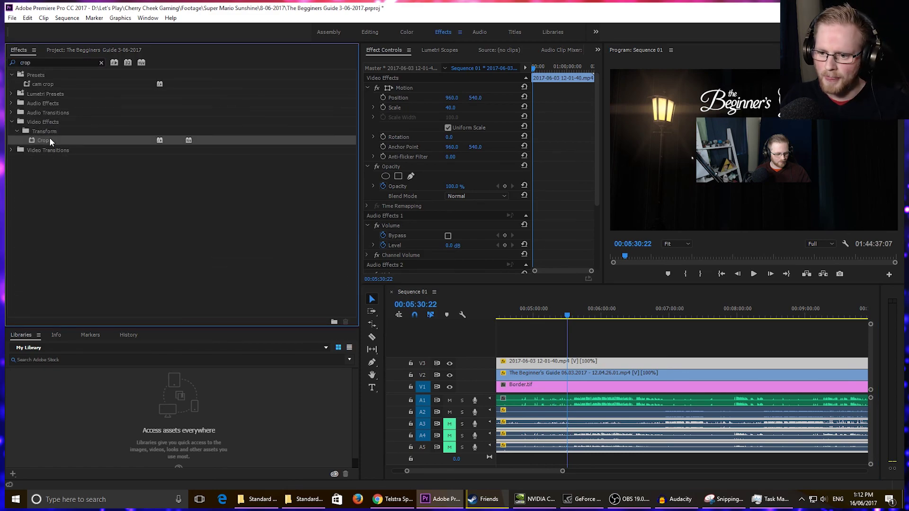
left_click_drag(50, 141, 533, 363)
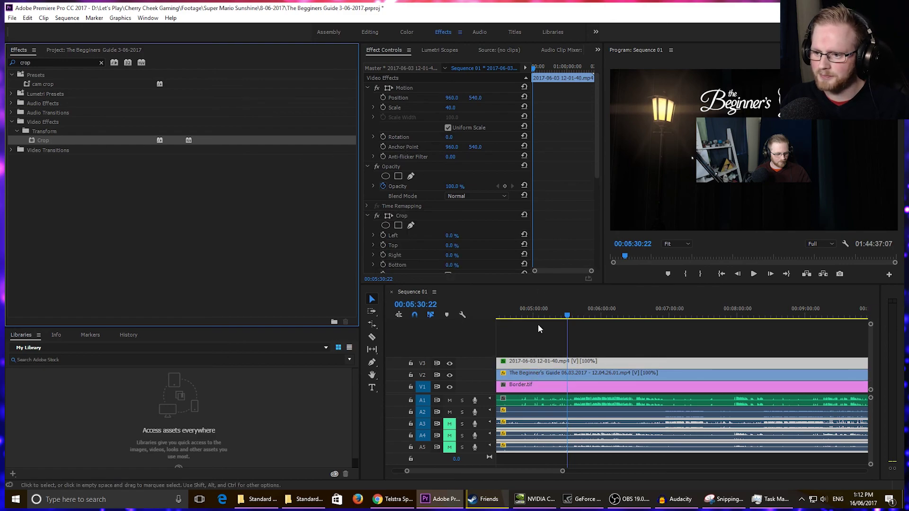
Step: Set the webcam clip's Left crop to 40%
left_click_drag(597, 154, 593, 185)
scroll(592, 186, "down", 1)
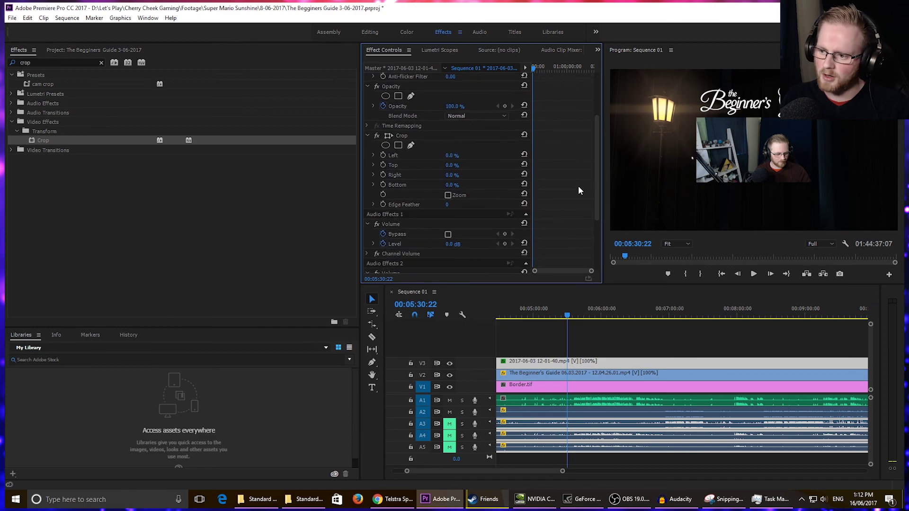
left_click(457, 155)
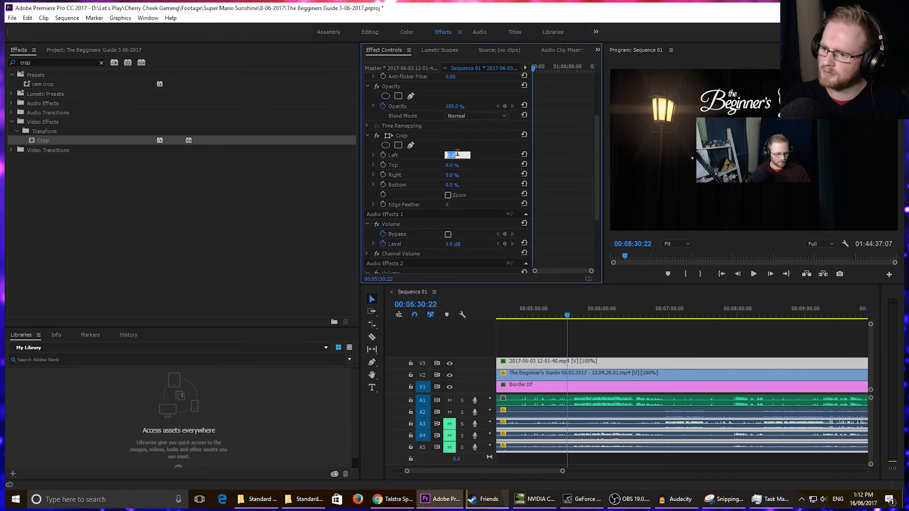
type("40")
key("Return")
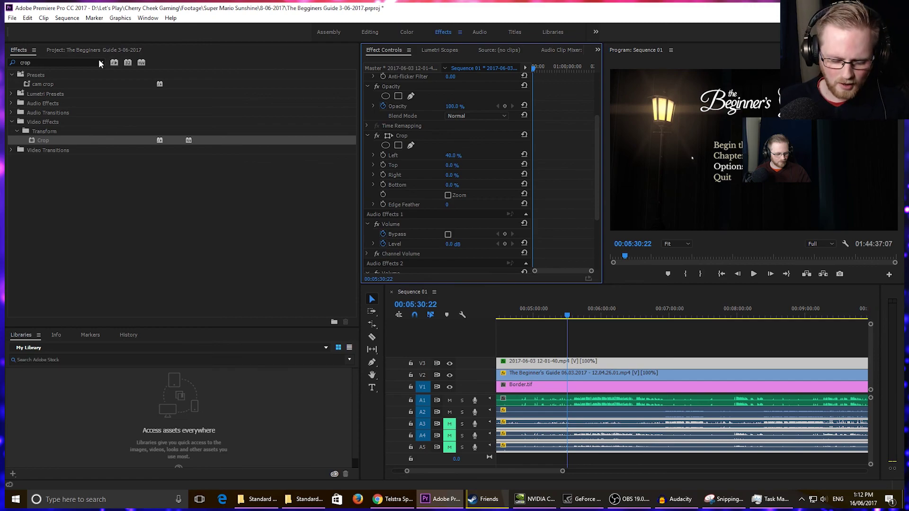
Step: Find the Horizontal Flip effect and apply it to the webcam clip
left_click(52, 63)
key("ctrl+a")
type("ori")
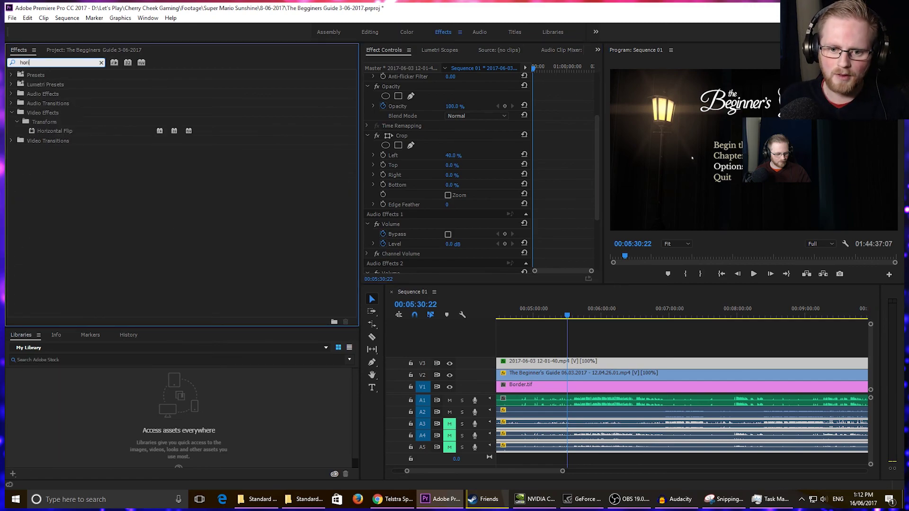
left_click_drag(68, 135, 504, 184)
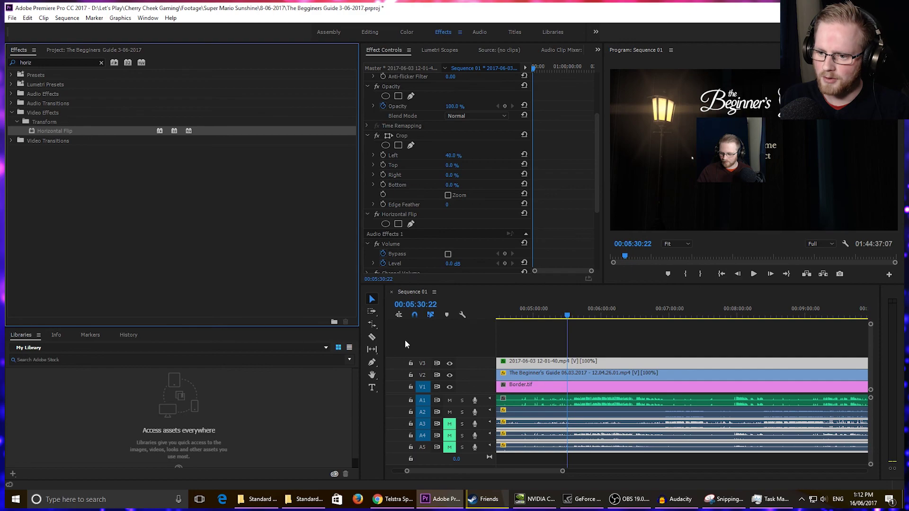
Step: Set the webcam clip's Crop to 47% Left, 19% Top and 5% Right
left_click_drag(450, 165, 440, 194)
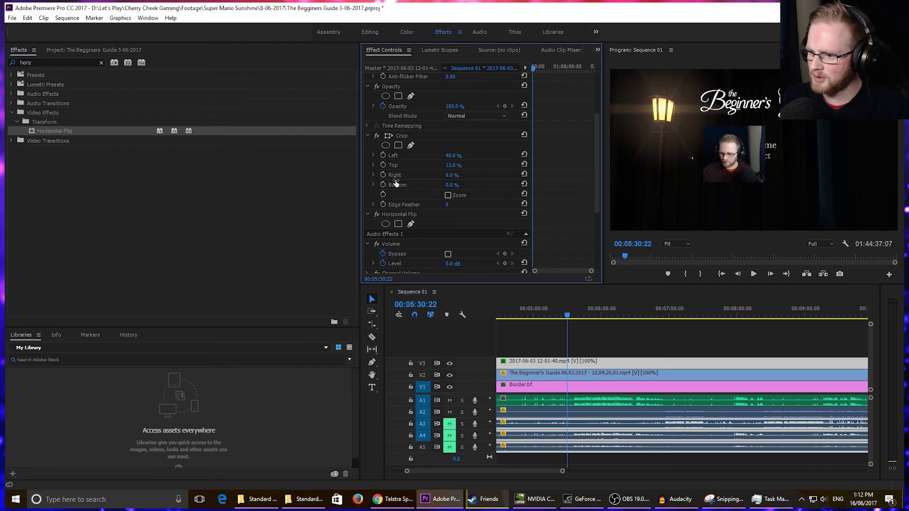
left_click_drag(377, 181, 382, 183)
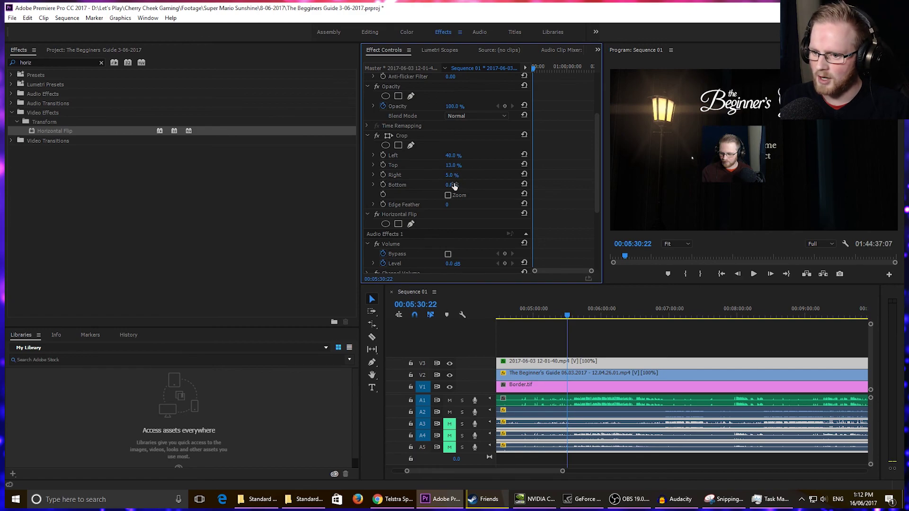
mouse_move(450, 160)
left_mouse_down()
mouse_move(391, 166)
mouse_move(490, 188)
mouse_move(458, 165)
left_mouse_up()
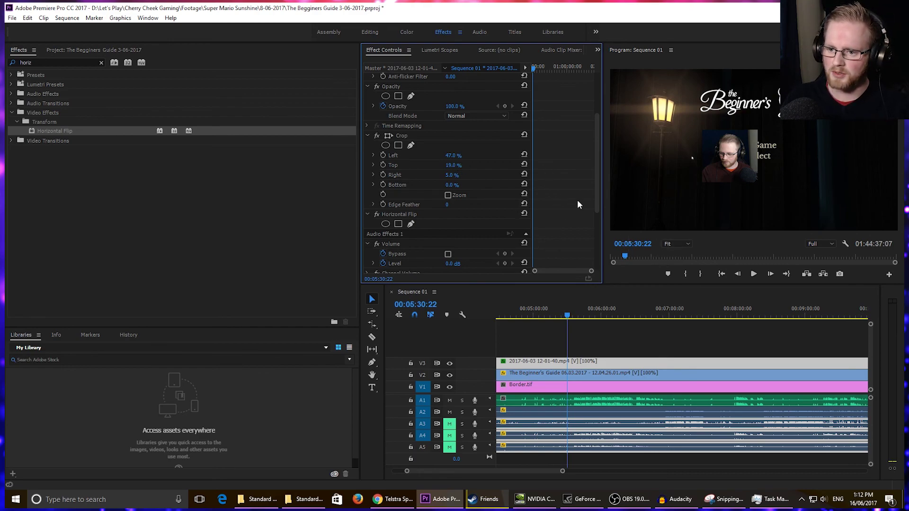
Step: Move the webcam clip to the upper-left of the frame at Position 402, 186
left_click_drag(596, 190, 590, 135)
left_click_drag(448, 102, 184, 144)
left_click_drag(475, 98, 307, 137)
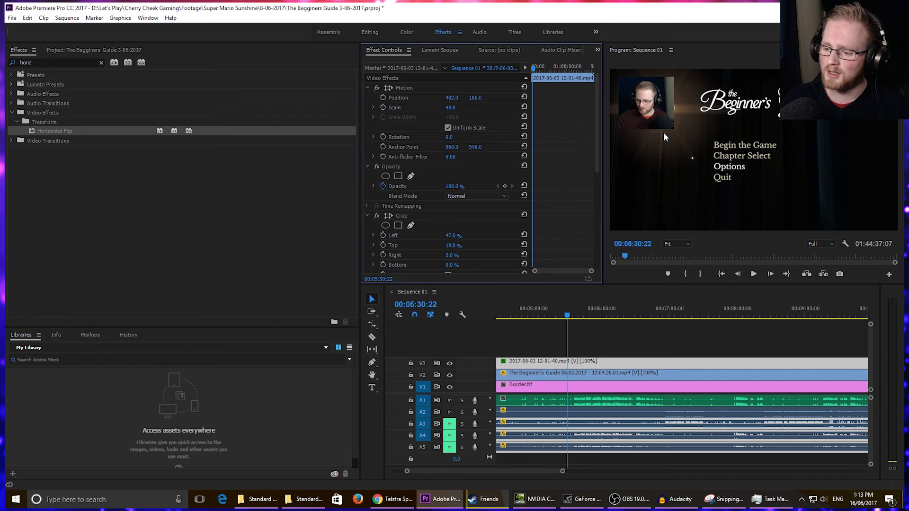
Step: Set the Scale of The Beginner's Guide gameplay clip on V2 to 97
left_click(624, 376)
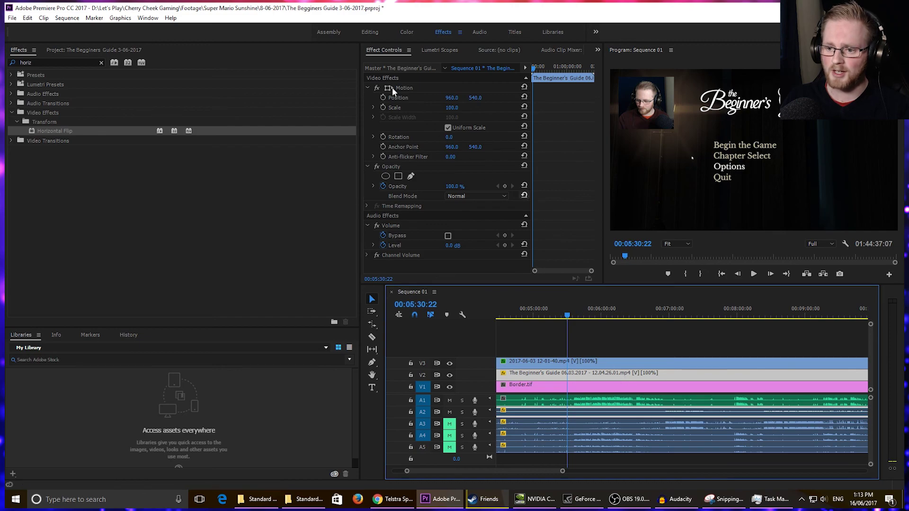
left_click(455, 107)
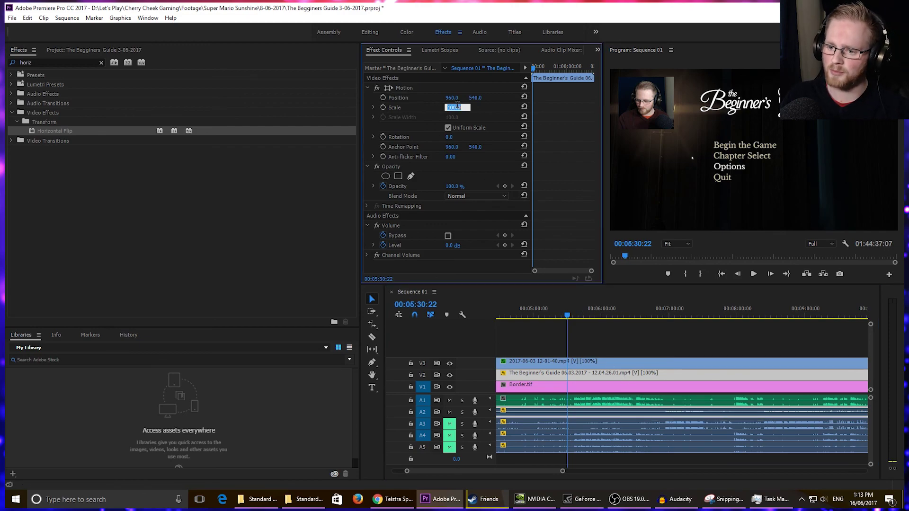
type("97")
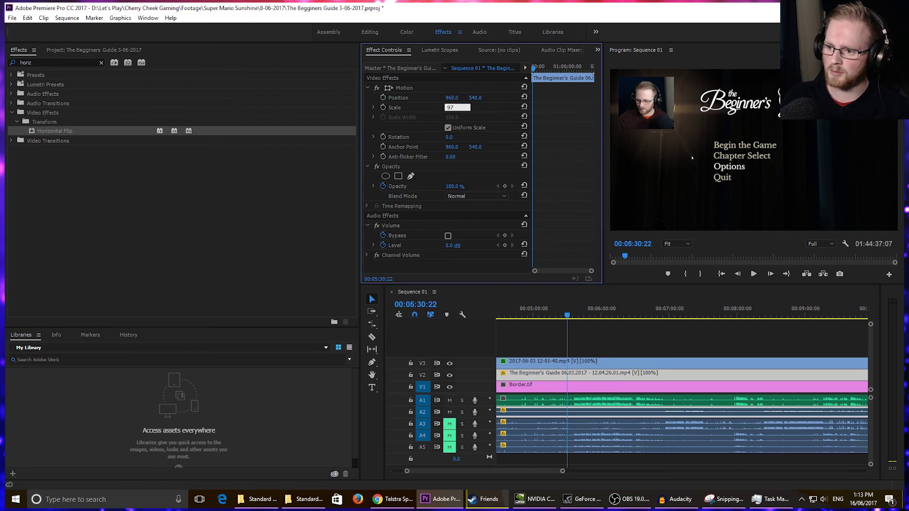
key("Return")
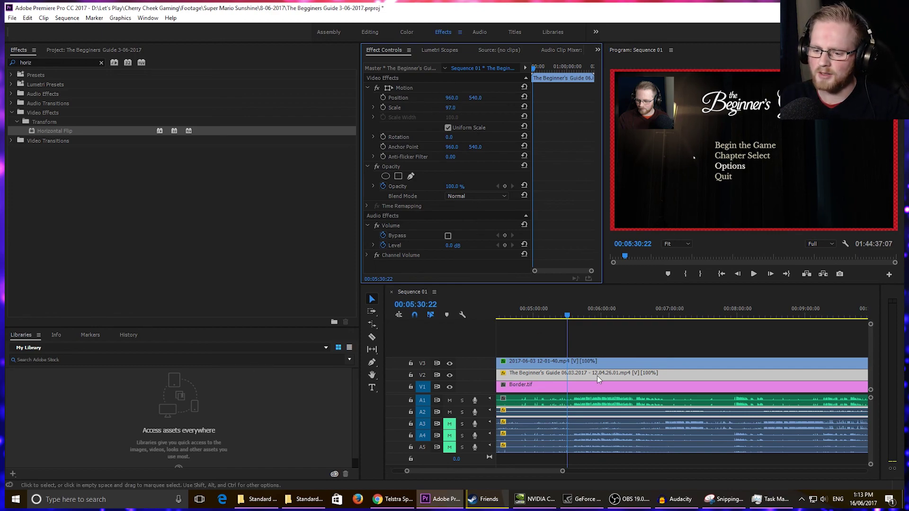
Step: Scale the webcam clip on V3 to 37 and move it into the frame's upper-left corner at Position 319, 121
left_click(604, 363)
left_click_drag(464, 96, 414, 121)
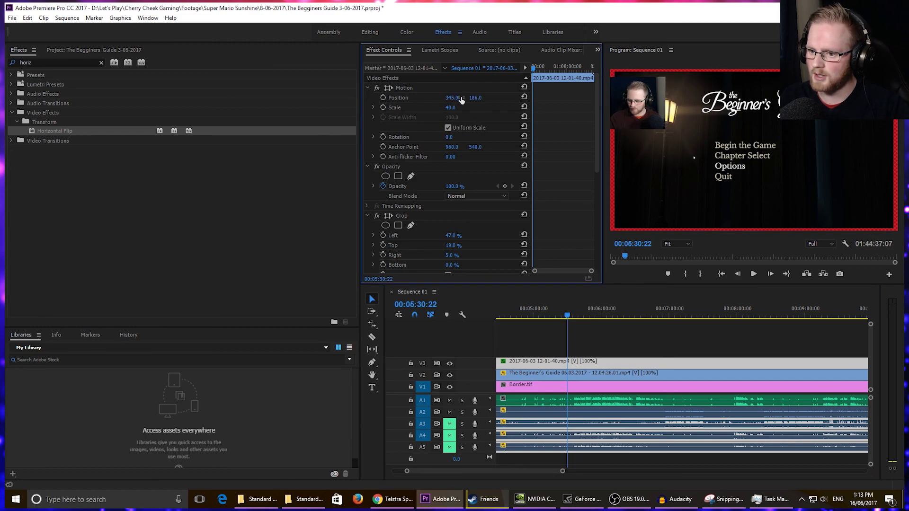
left_click_drag(475, 98, 390, 119)
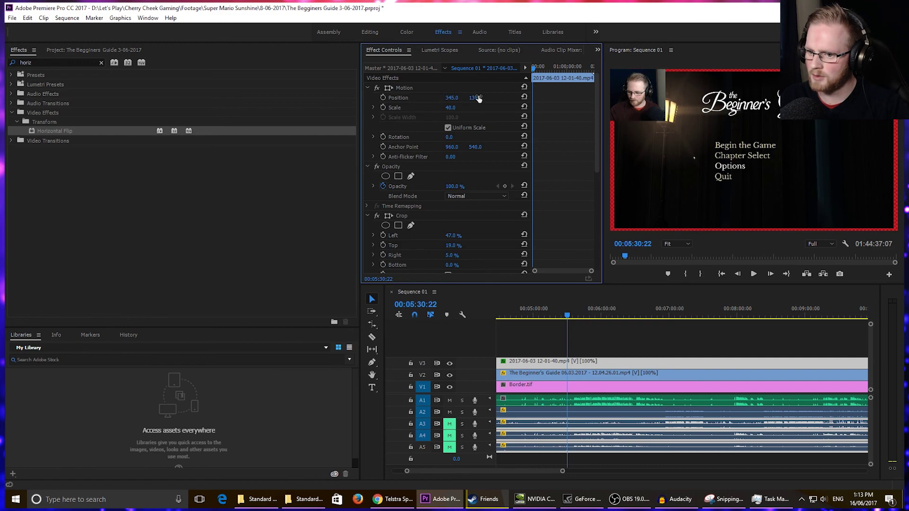
left_click(452, 107)
type("37")
key("Return")
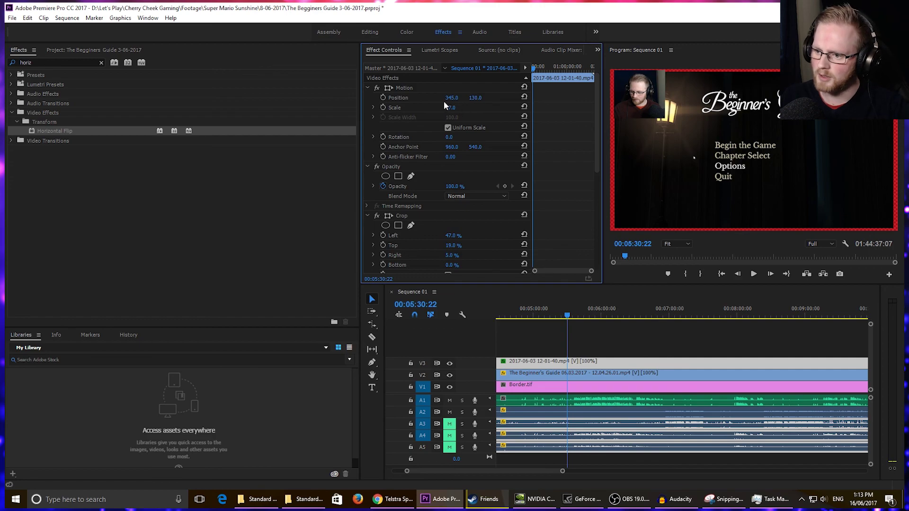
left_click_drag(455, 101, 450, 98)
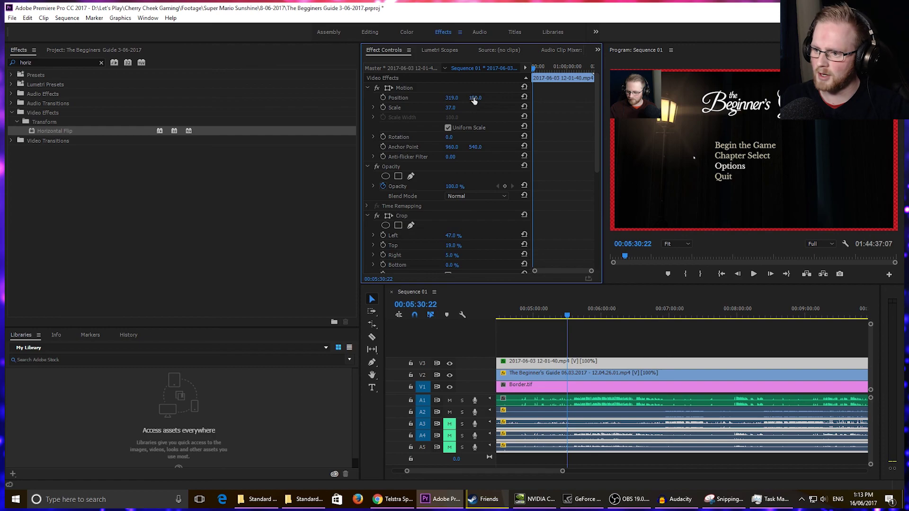
left_click_drag(458, 135, 453, 135)
left_click(689, 200)
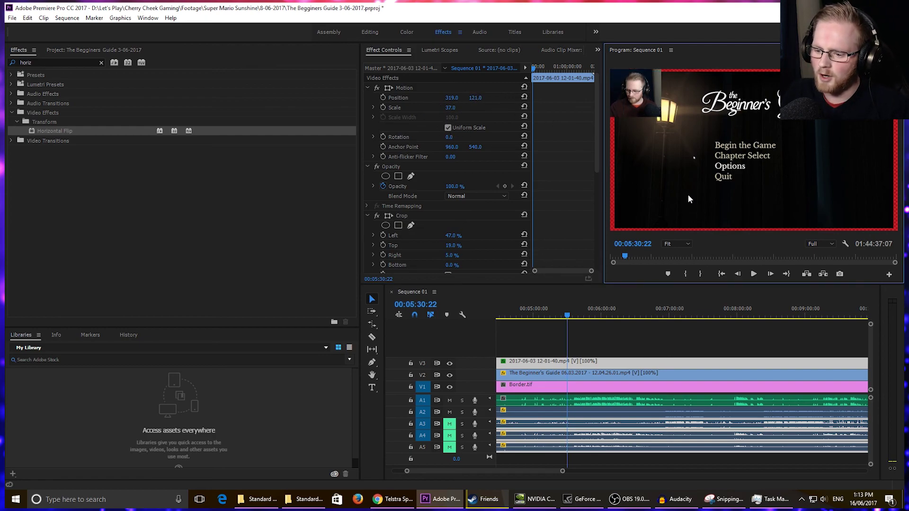
Step: Play the sequence to 00:05:34:34 and set the webcam clip's Crop to 41% Left and 10% Right
key("space")
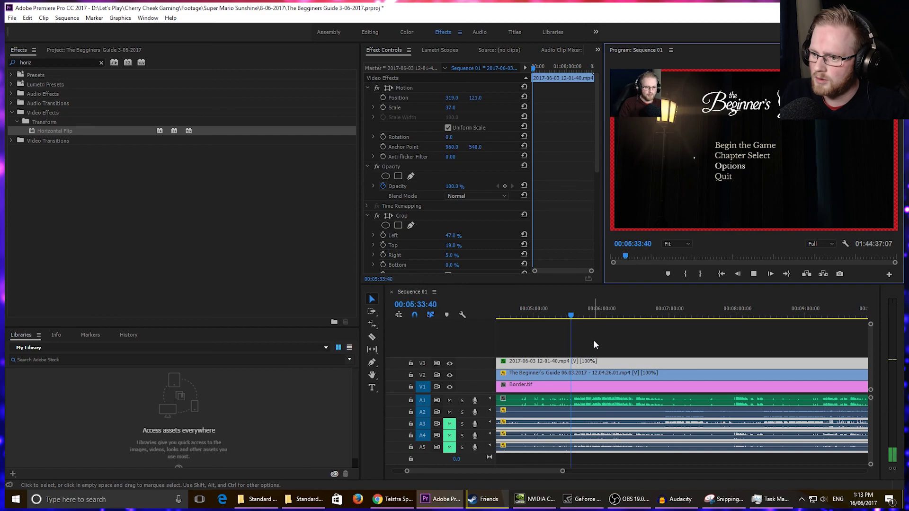
key("space")
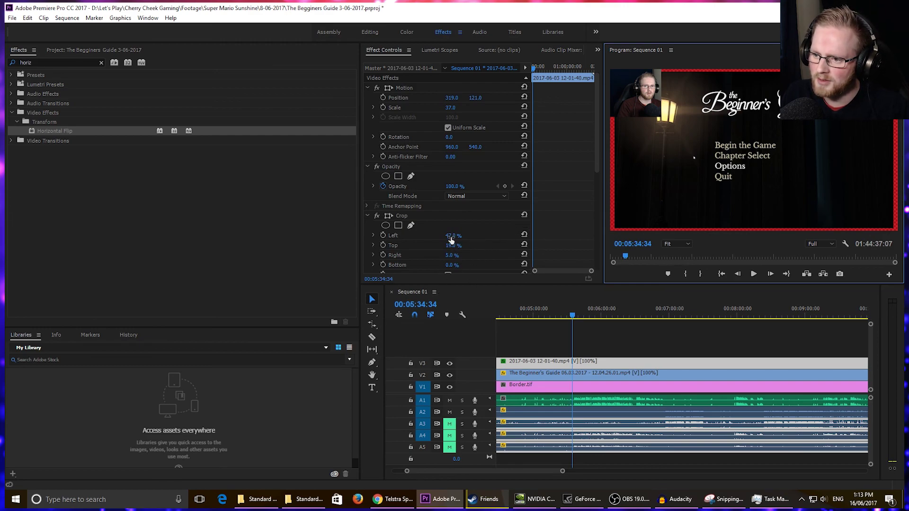
left_click_drag(451, 240, 493, 268)
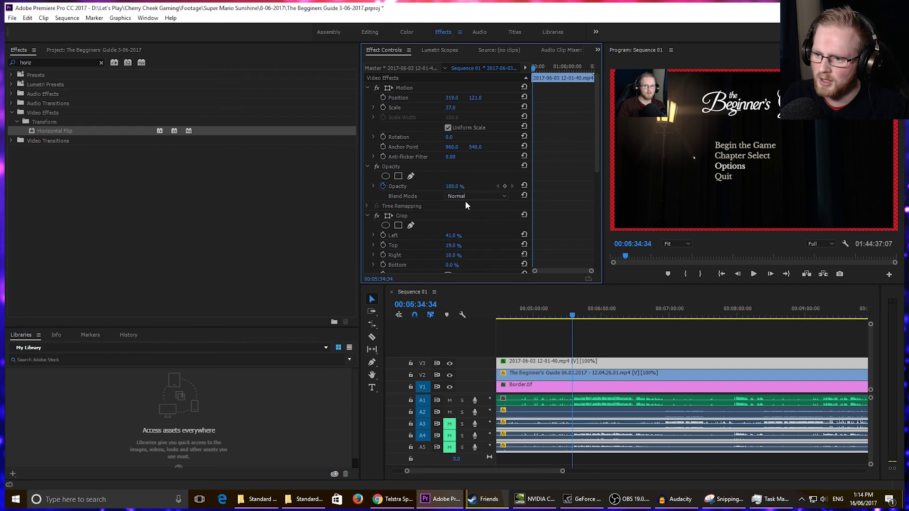
Step: Set the webcam clip's horizontal Position to 257, checking its alignment with the frame edge in the maximized preview
left_click_drag(449, 98, 438, 115)
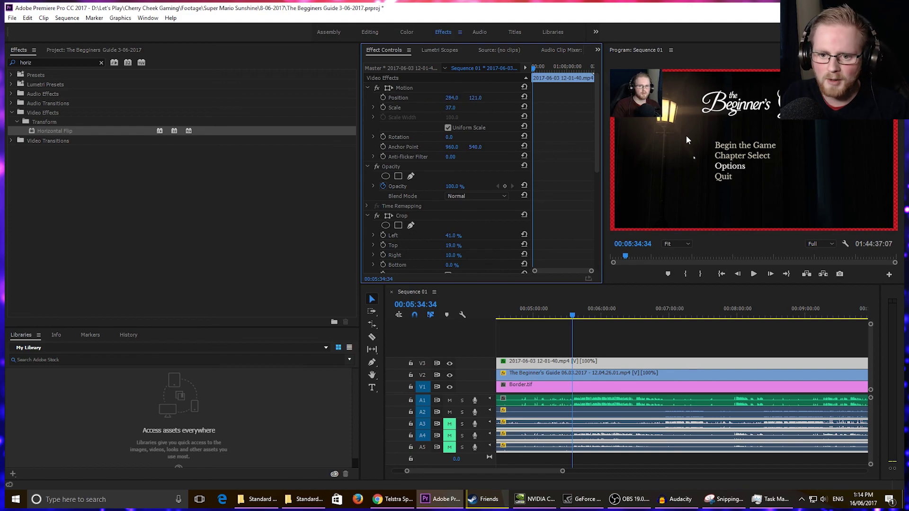
key("grave")
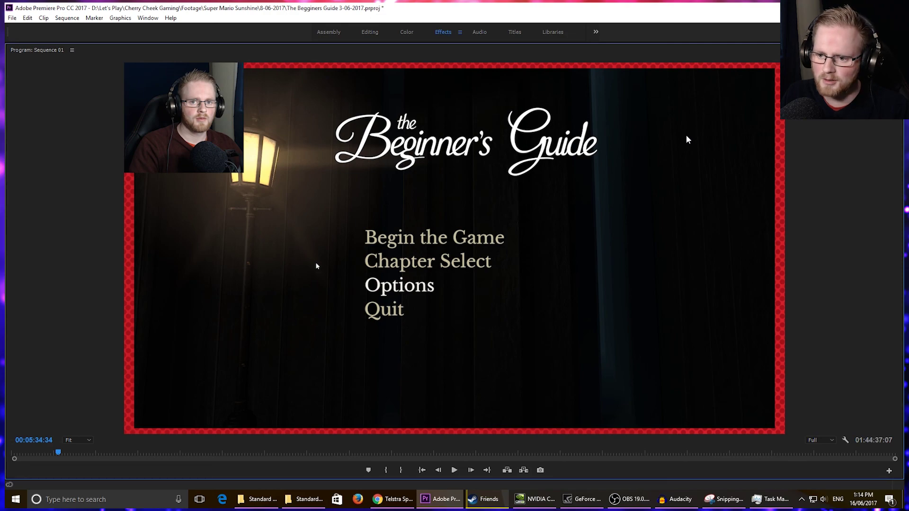
key("grave")
left_click_drag(449, 102, 394, 142)
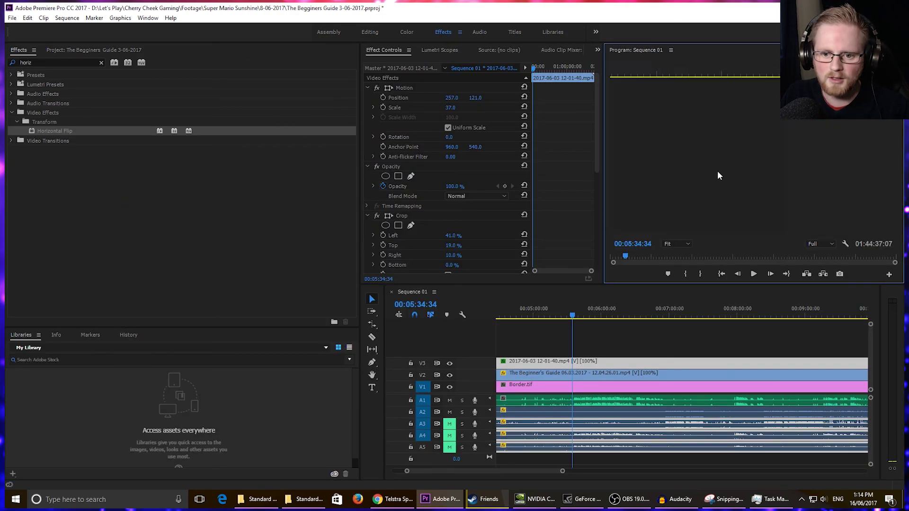
key("grave")
key("grave")
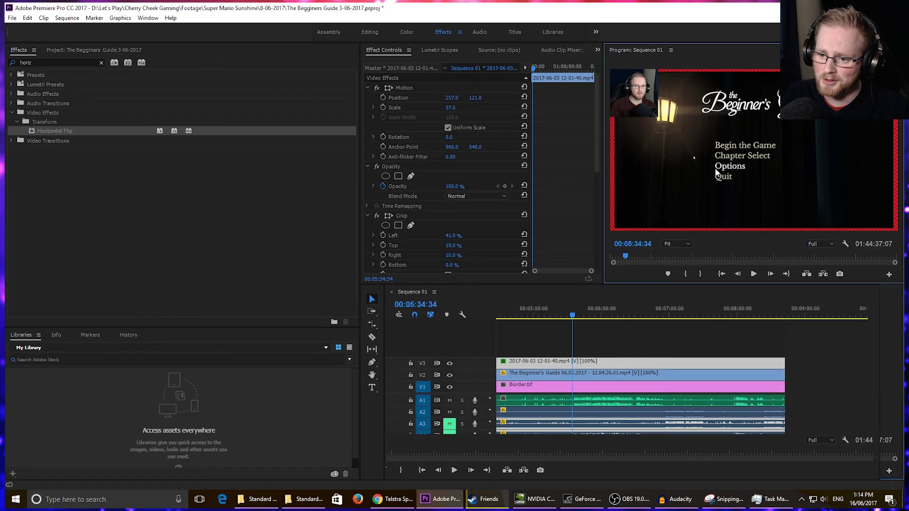
Step: Scale the webcam clip to 35, set its Position to 256, 104, and check the corner placement in the maximized preview
left_click(456, 109)
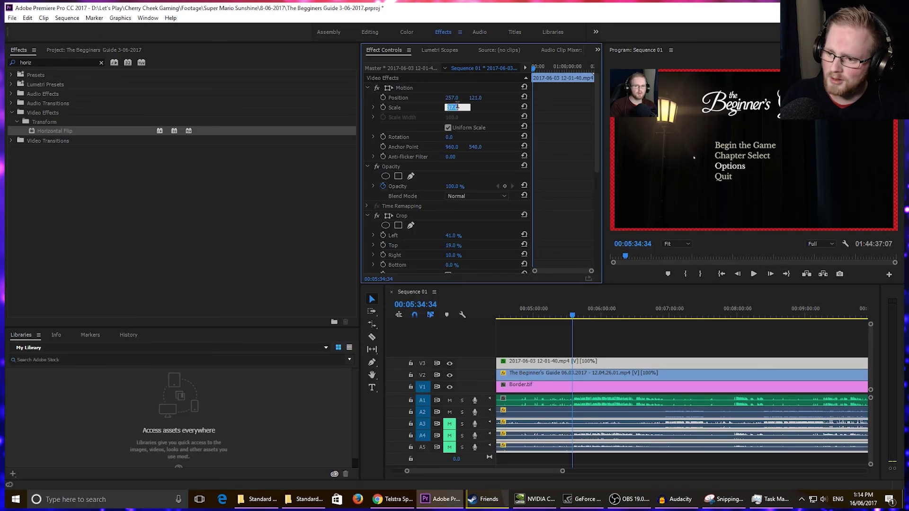
type("35")
key("Return")
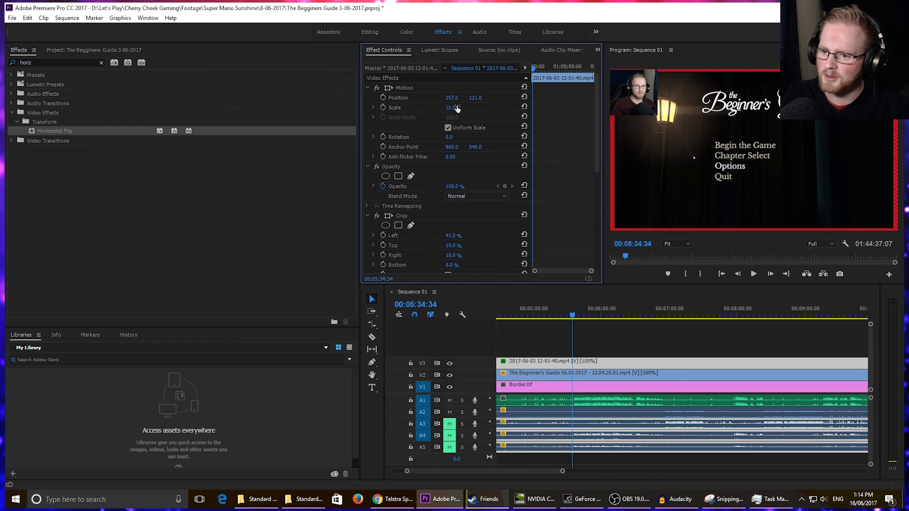
left_click_drag(453, 98, 457, 136)
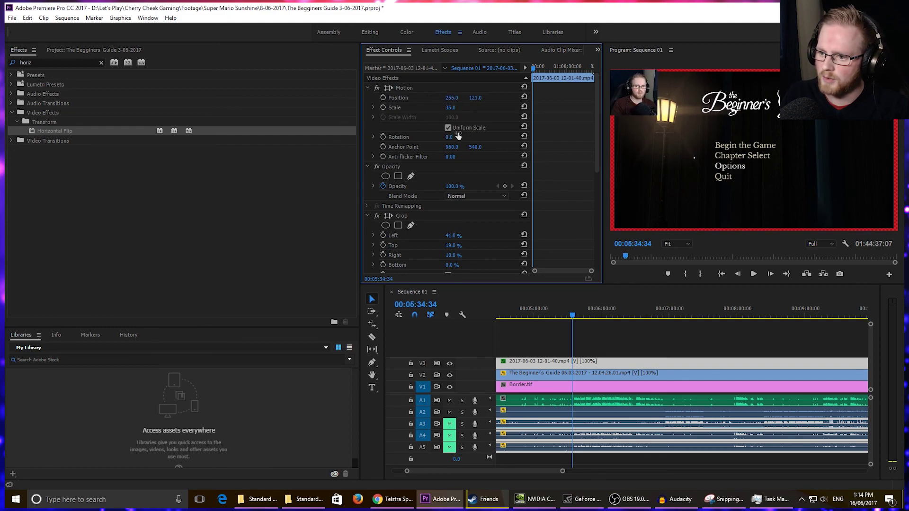
left_click_drag(475, 97, 489, 117)
key("grave")
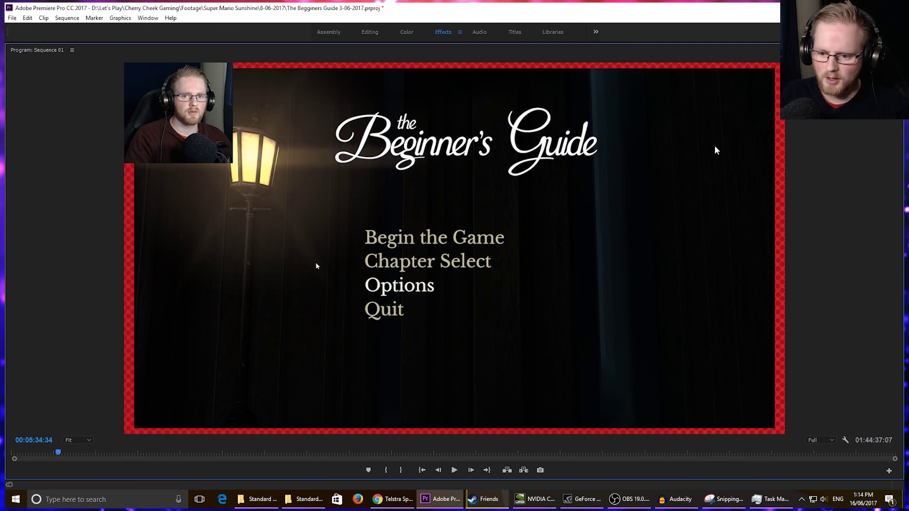
key("grave")
Step: Play to 00:05:36:08, cut the clips on all tracks there, and play briefly past the cut
key("space")
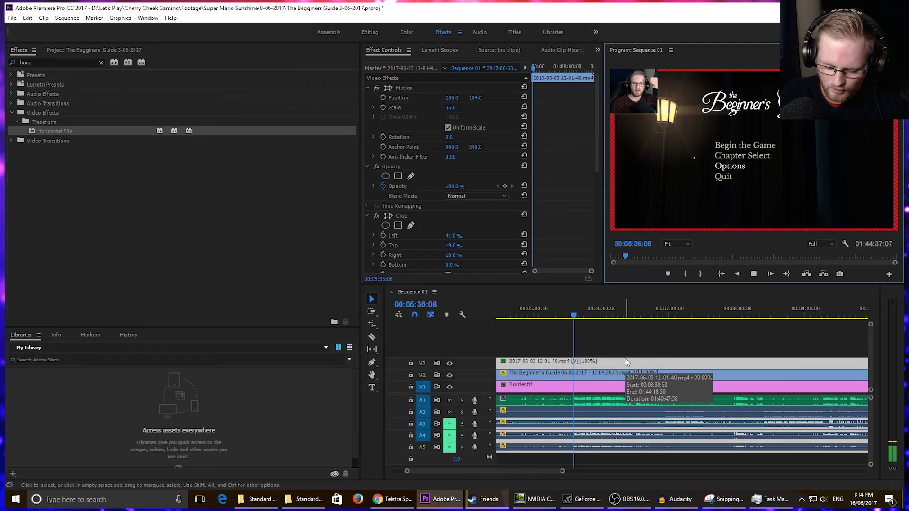
key("space")
key("Left")
key("Left")
key("Left")
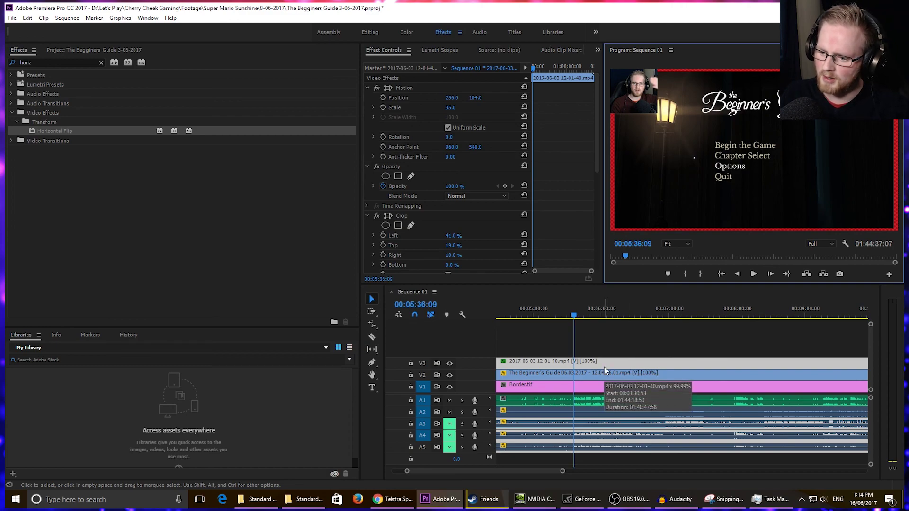
key("c")
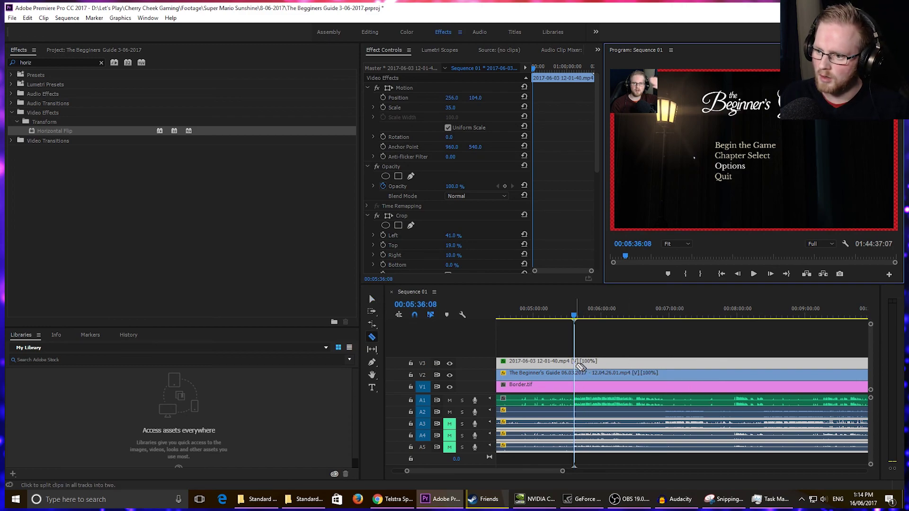
left_click(582, 374, "shift")
key("space")
key("space")
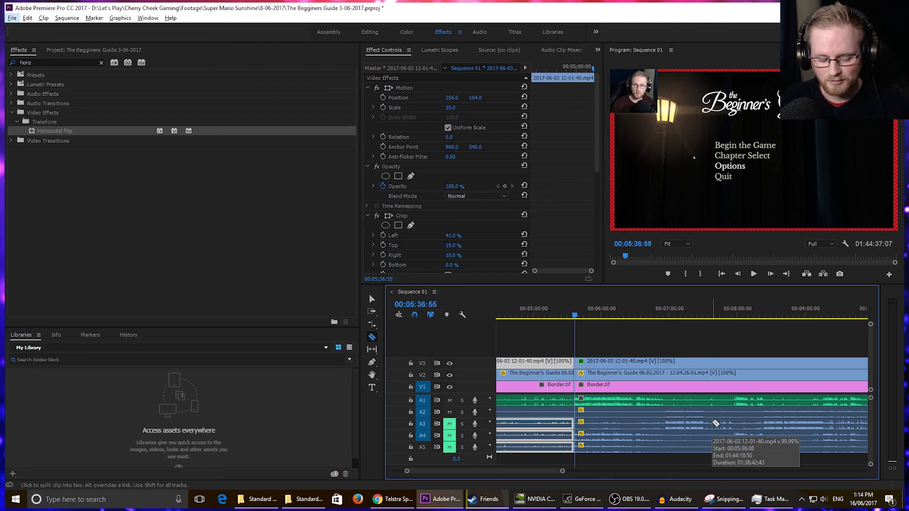
Step: Move the playhead to 00:25:20:36, near the paused-game section of the footage
key("minus")
key("minus")
key("minus")
key("minus")
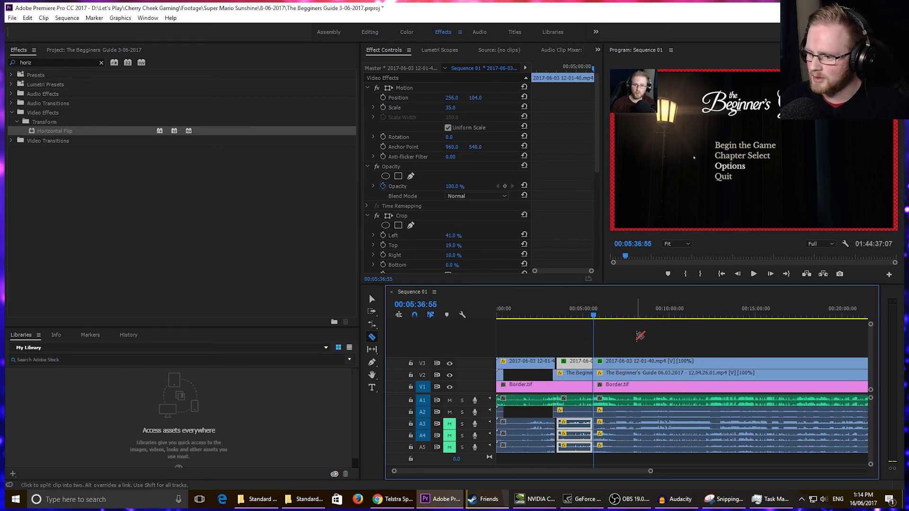
key("minus")
left_click_drag(773, 320, 786, 320)
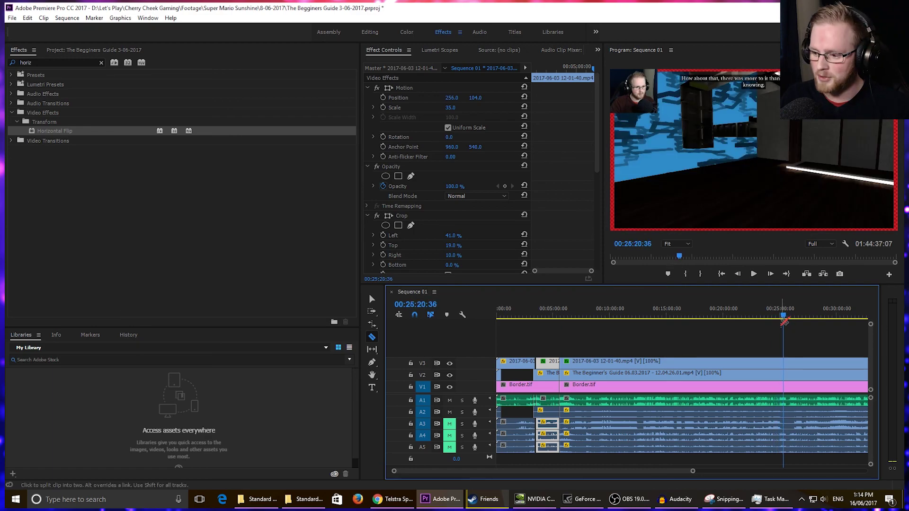
key("equal")
key("equal")
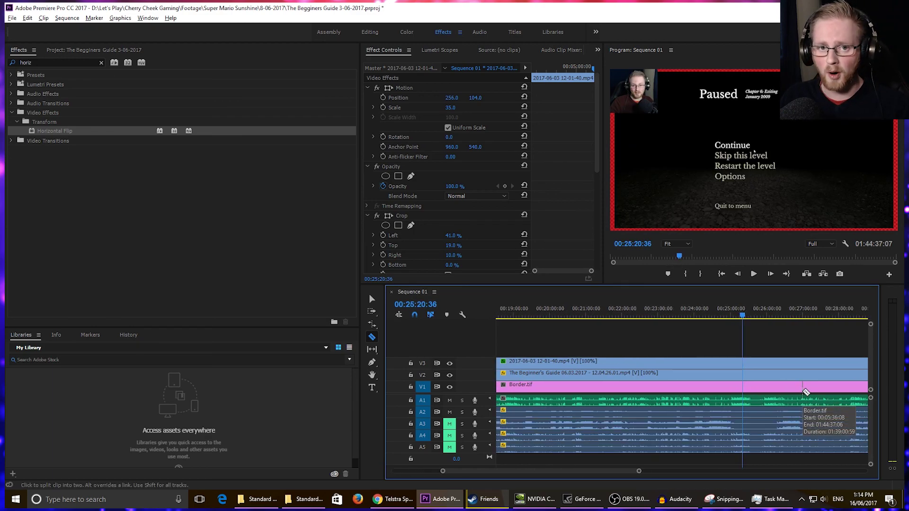
Step: Play the sequence to 00:25:32:53 and cut the clips on all tracks there
key("alt")
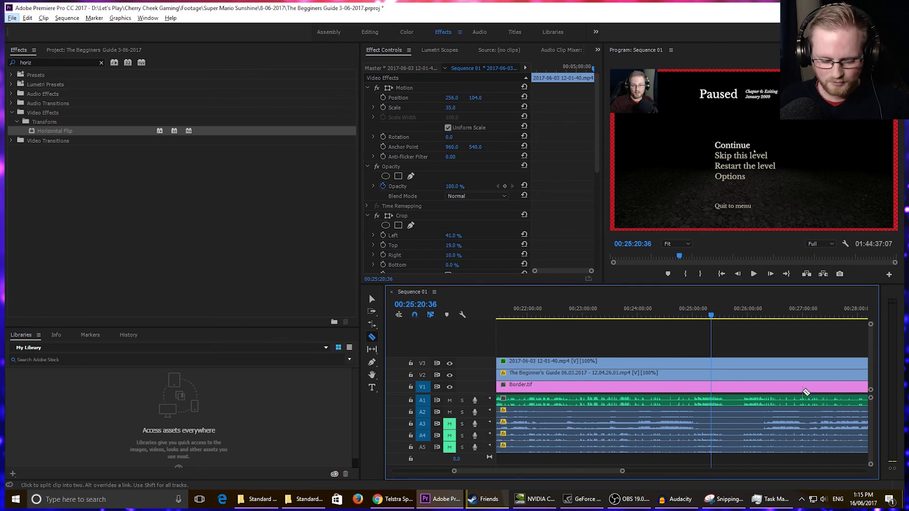
key("alt+space")
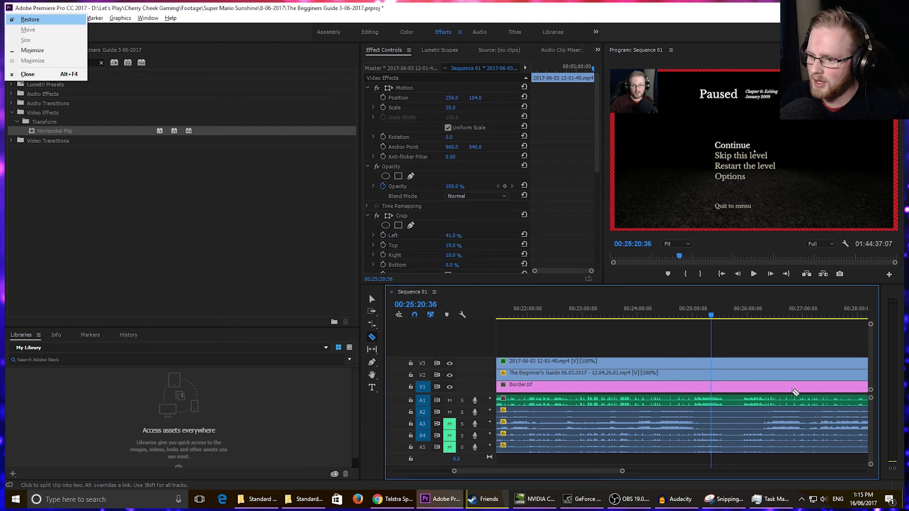
key("Escape")
key("space")
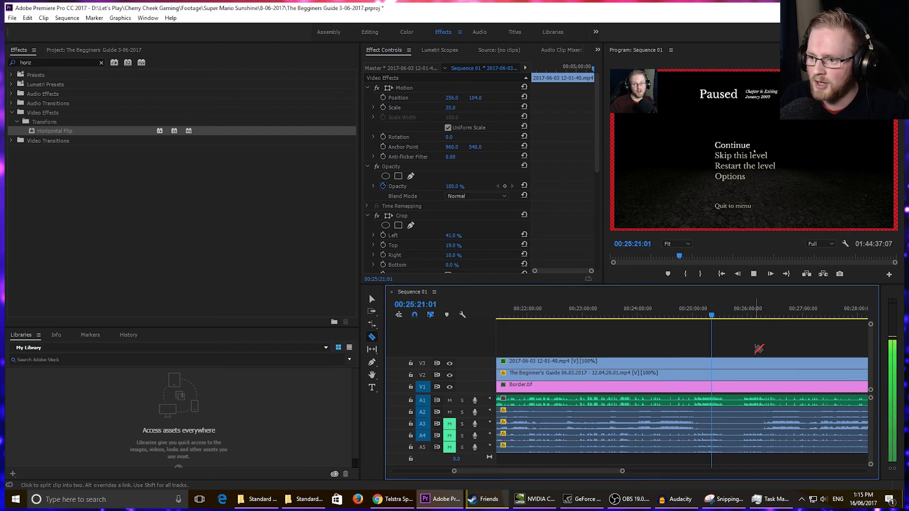
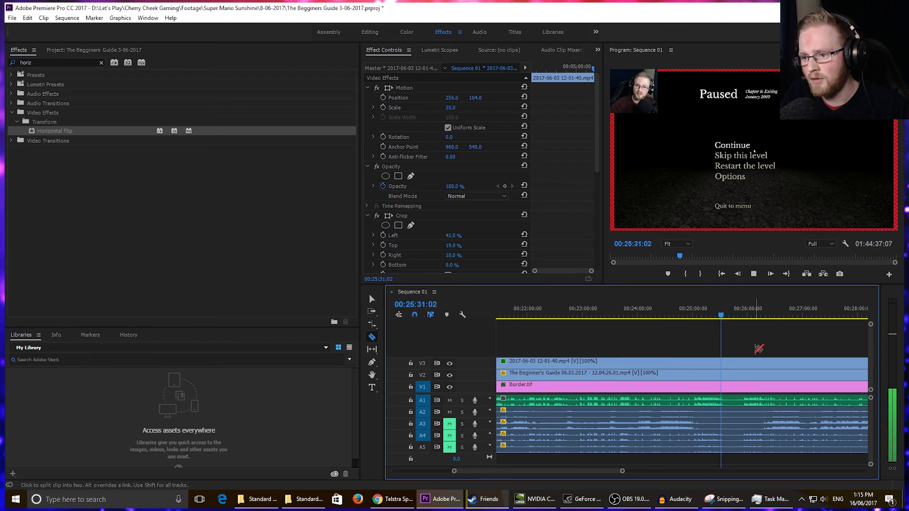
key("space")
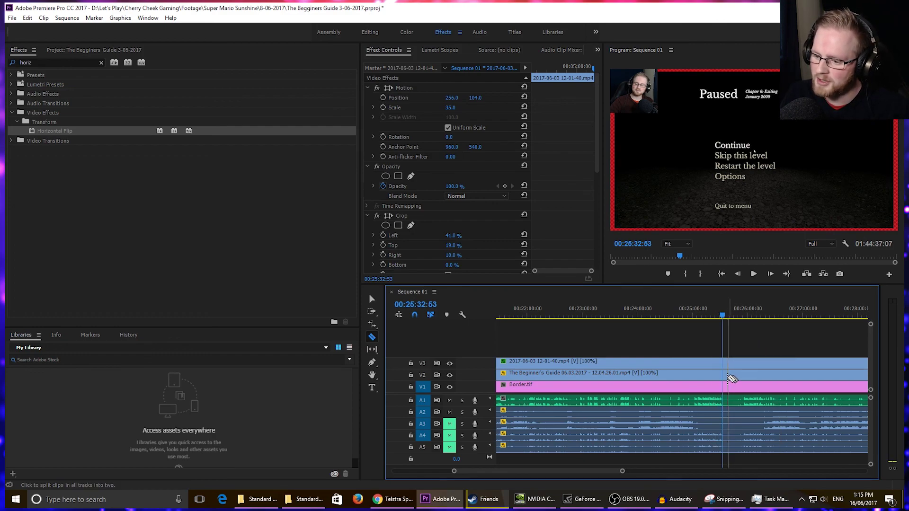
left_click(728, 377, "shift")
Step: Select and copy the clips on all tracks between the cuts at 00:05:36:08 and 00:25:32:53
key("v")
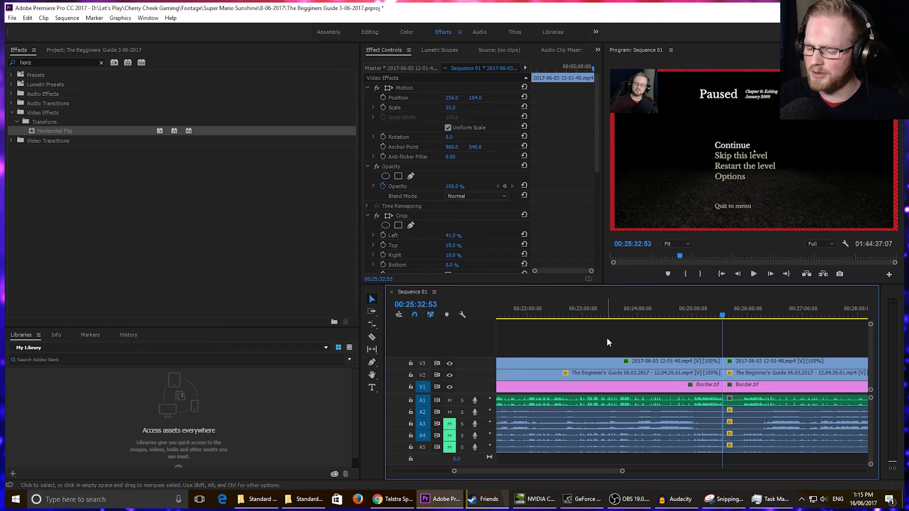
left_click(576, 343)
scroll(575, 343, "down", 5)
scroll(579, 350, "down", 3)
left_click_drag(573, 345, 557, 456)
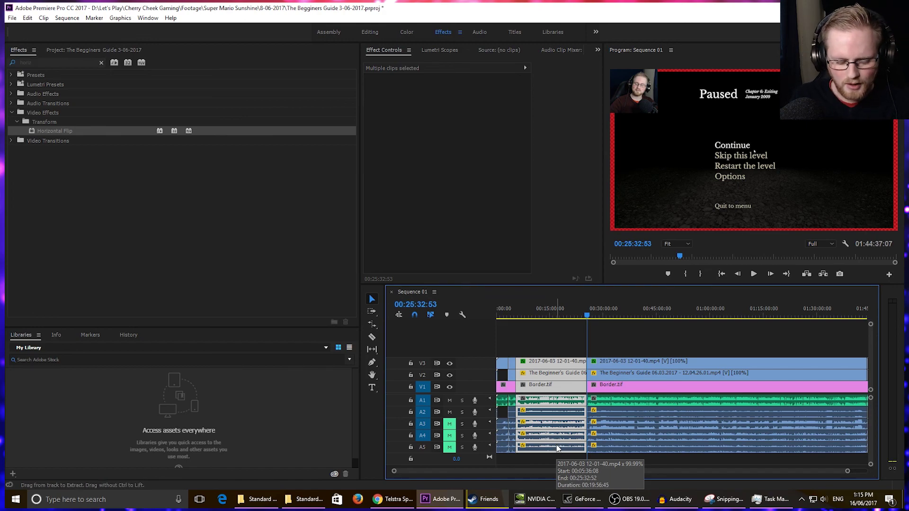
Step: Create a new sequence named "The Begginers Guide #1" and paste the copied clips into it
key("ctrl+n")
type("The Begginer")
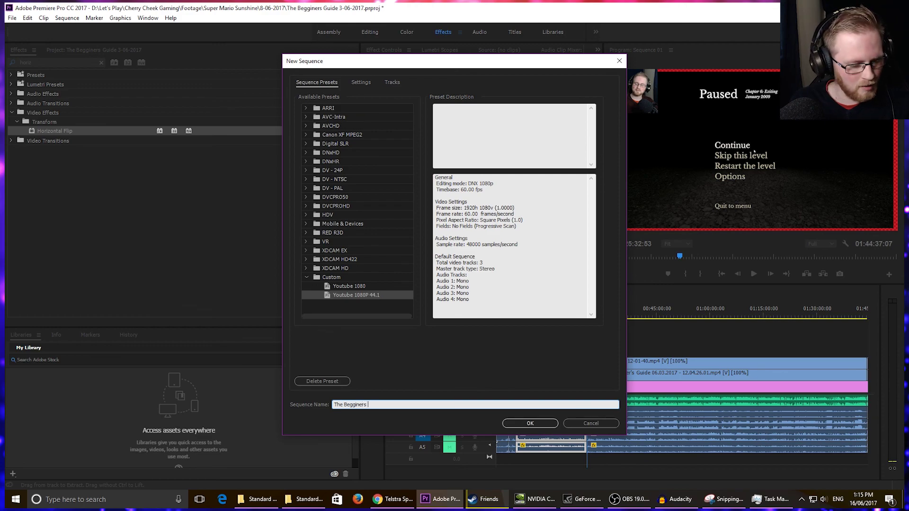
type("s Guide")
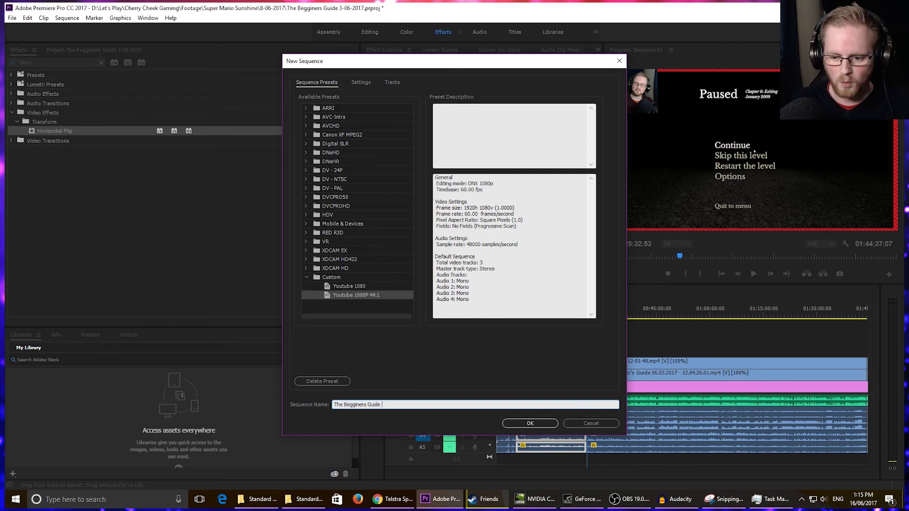
type(" #1")
key("Return")
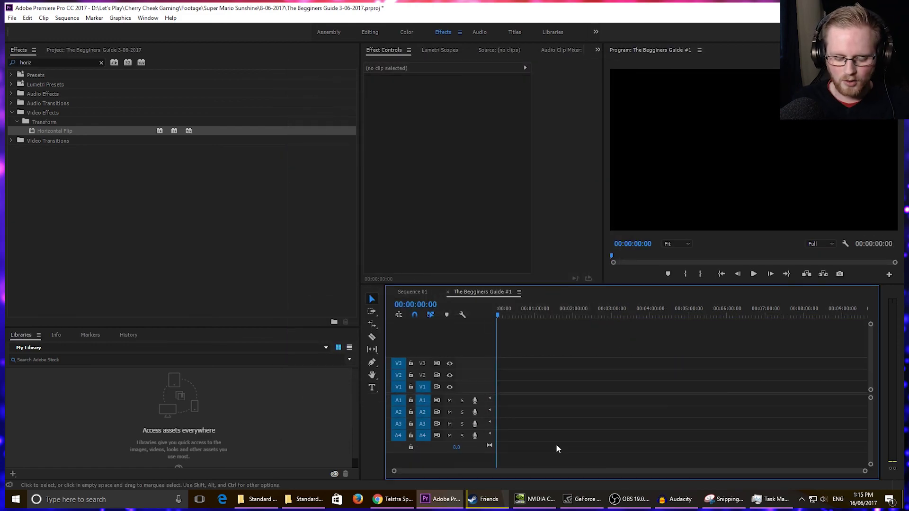
key("ctrl+v")
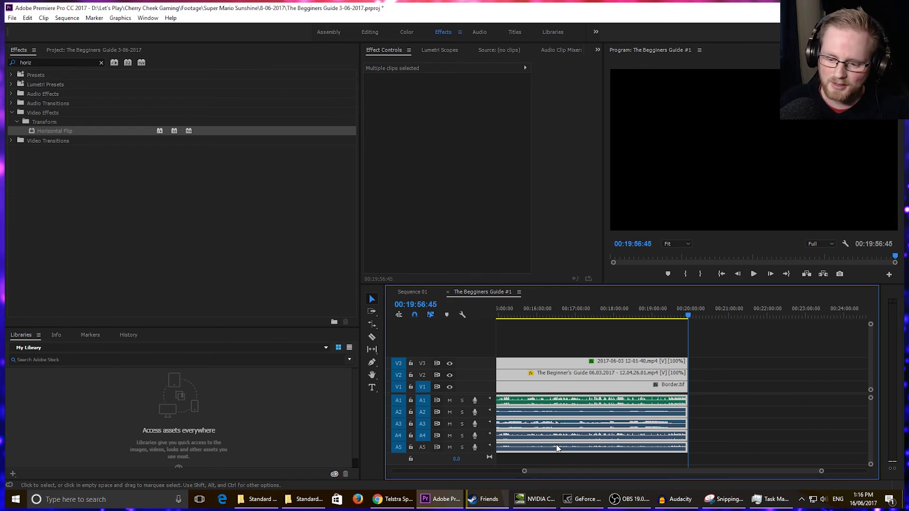
Step: Unlink the webcam clip from its audio and delete its audio clips on tracks A3 to A5
left_click(713, 436)
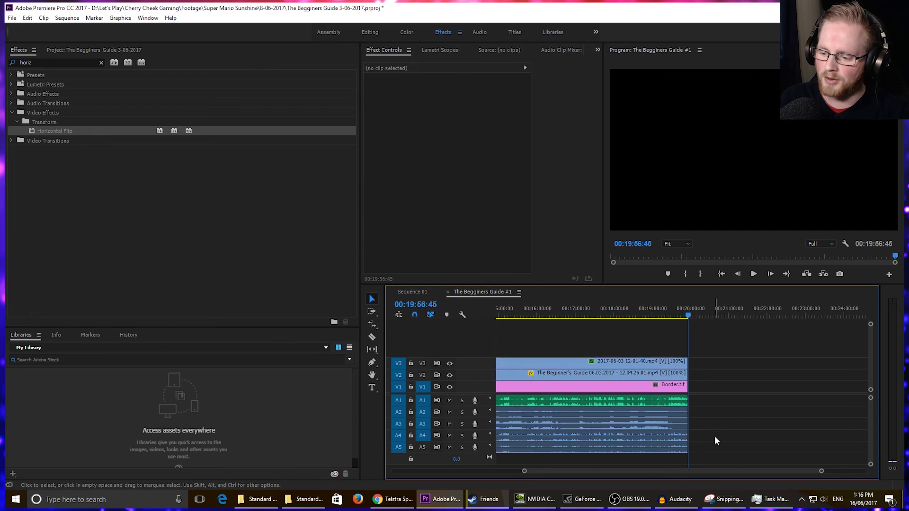
left_click_drag(720, 448, 632, 432)
right_click(618, 427)
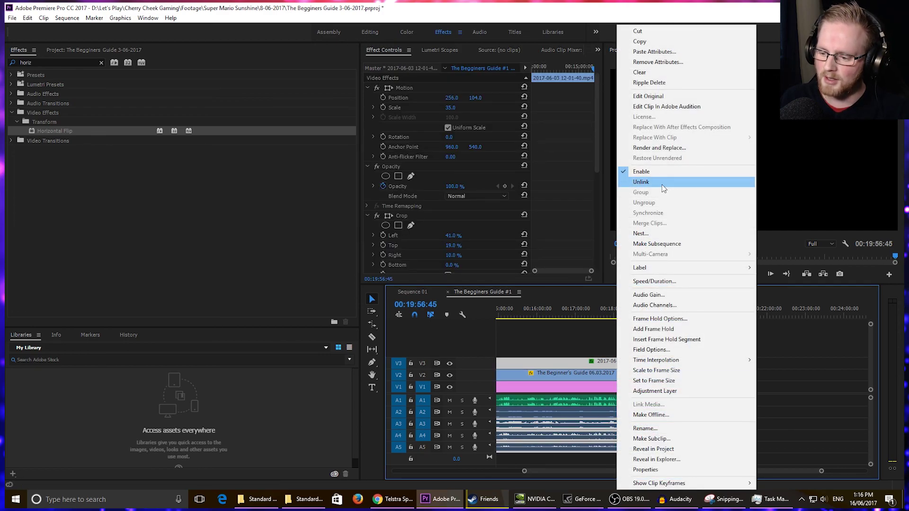
left_click(662, 183)
left_click_drag(728, 456, 643, 441)
left_click_drag(734, 441, 627, 440)
right_click(631, 444)
left_click(655, 182)
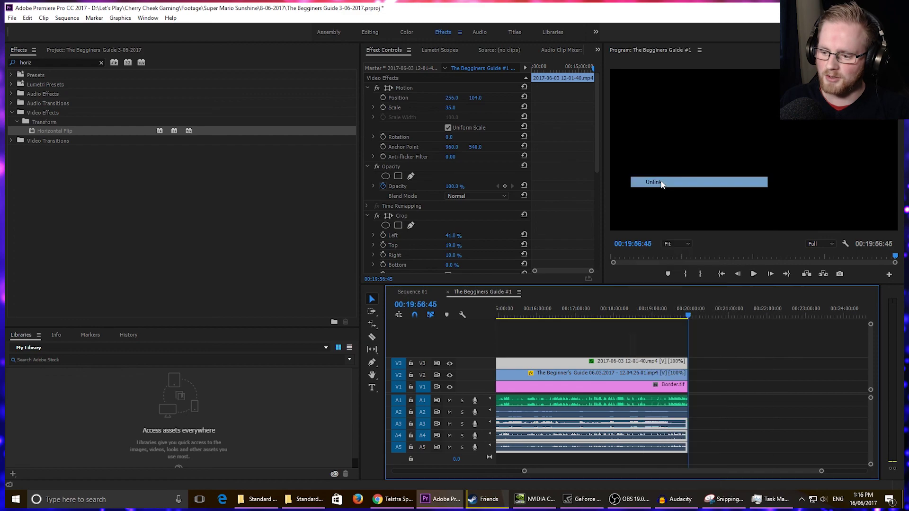
left_click_drag(742, 458, 580, 429)
key("Delete")
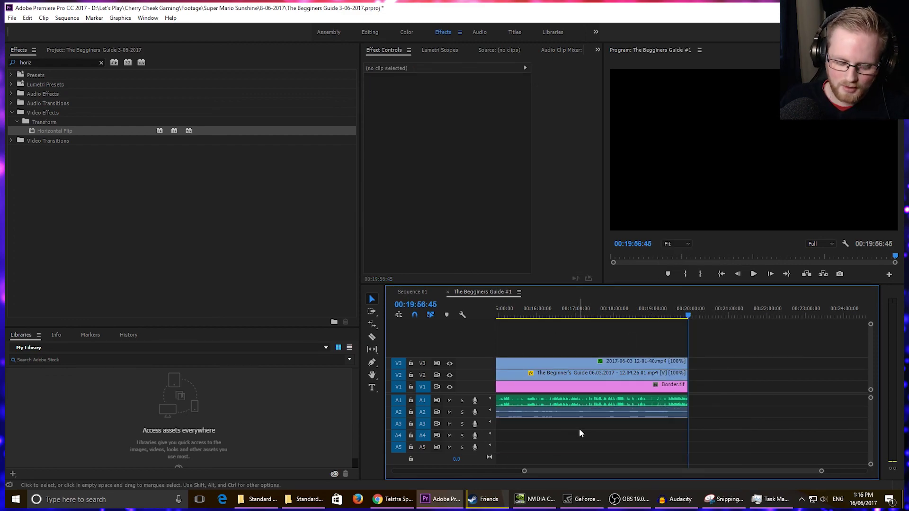
Step: Fit the whole sequence in the timeline and play briefly from 00:07:03:25 to check sync
scroll(581, 422, "down", 2)
key("backslash")
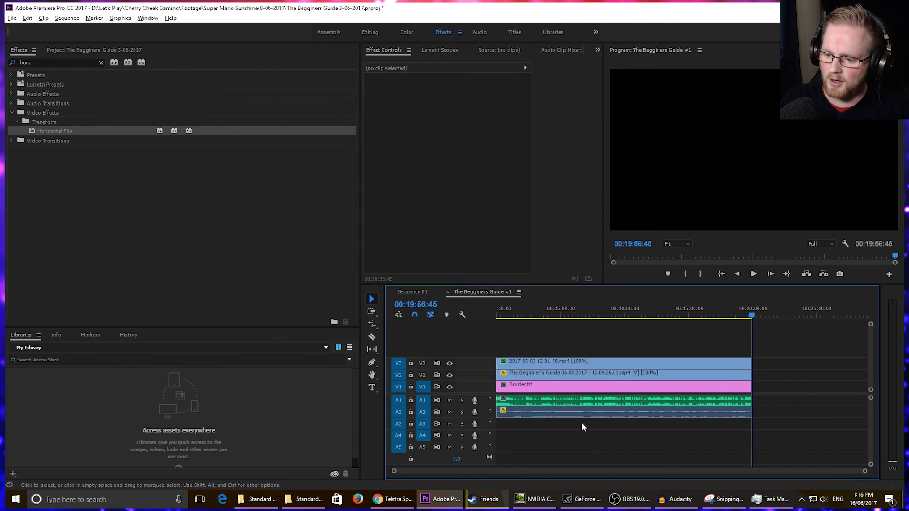
key("Home")
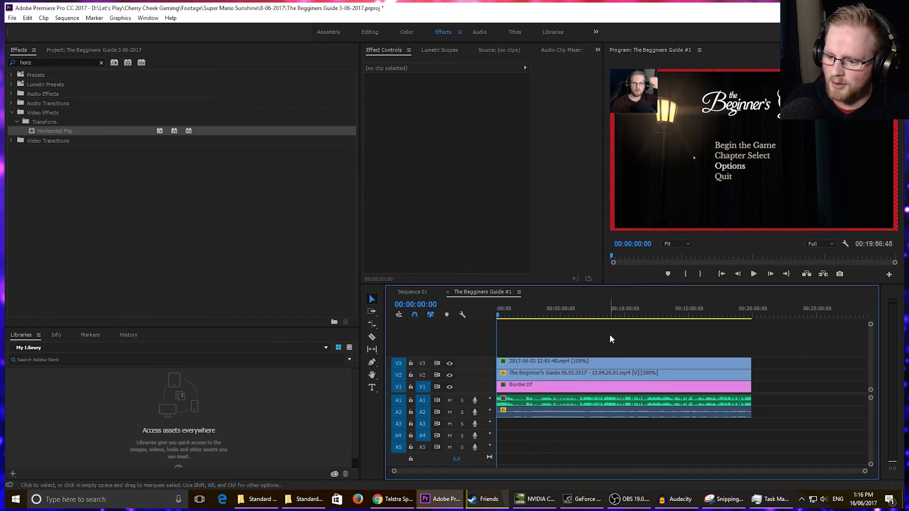
left_click(587, 315)
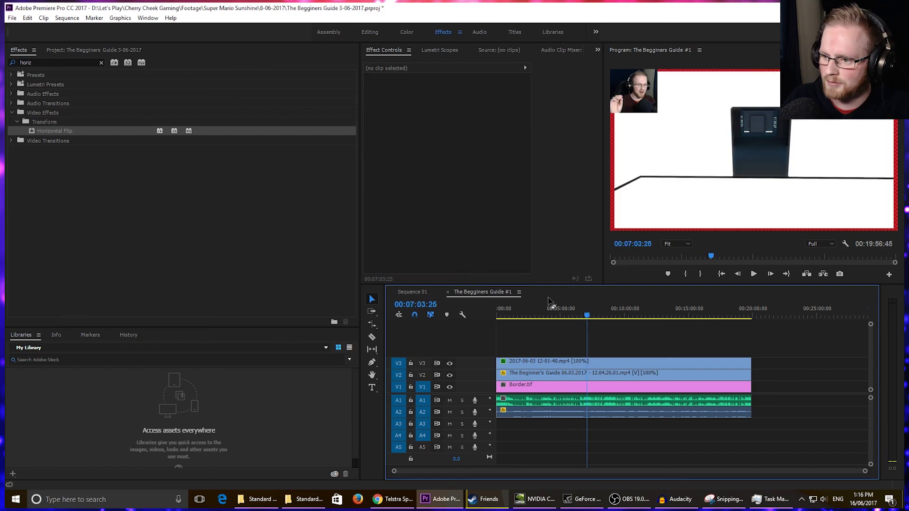
key("space")
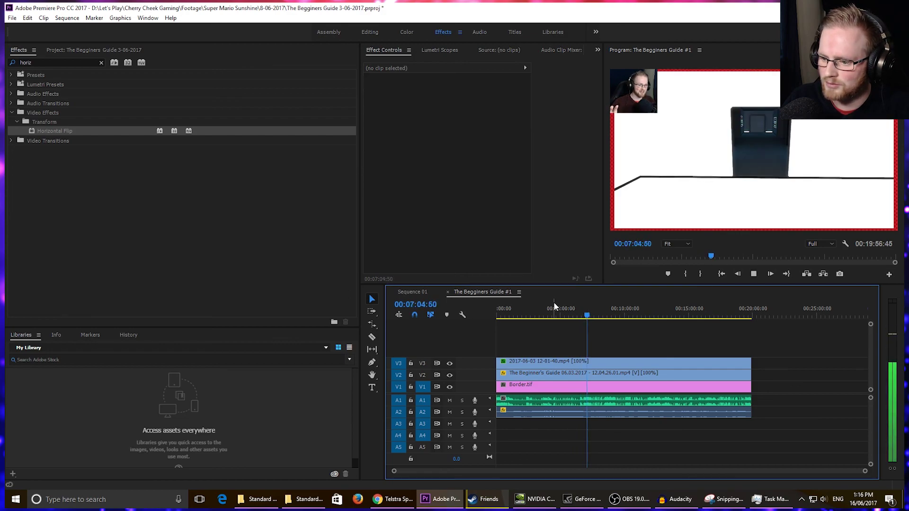
key("space")
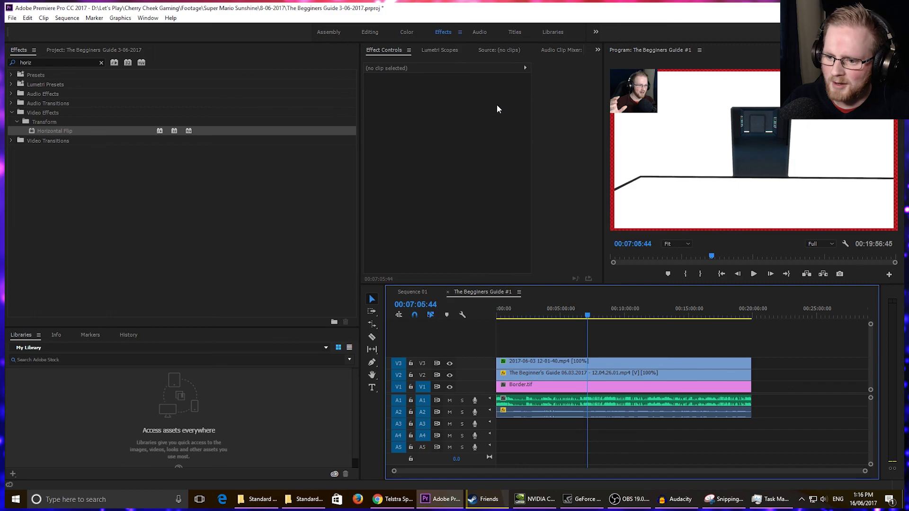
Step: In the audio track mixer, set the volume of Audio 2 to -10 dB and Audio 3 to -30 dB
left_click(480, 33)
left_click(267, 236)
type("-10")
key("Return")
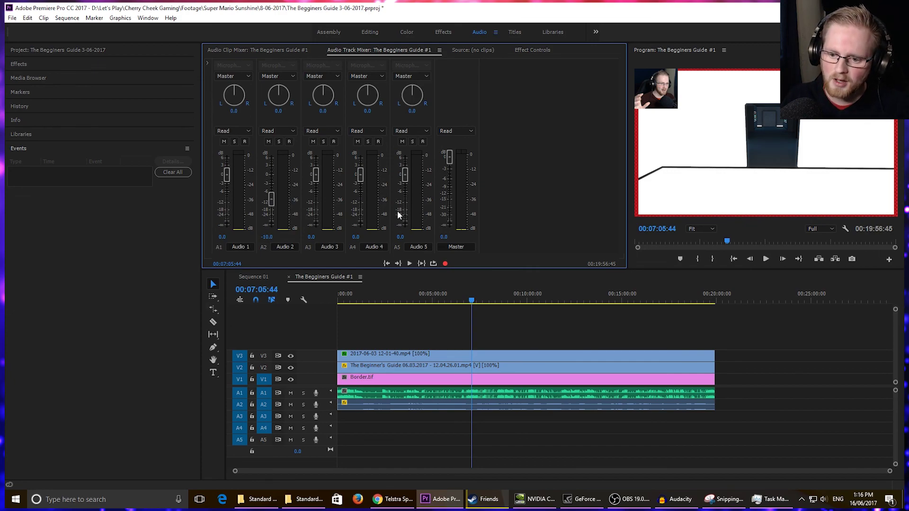
left_click(311, 237)
type("-30")
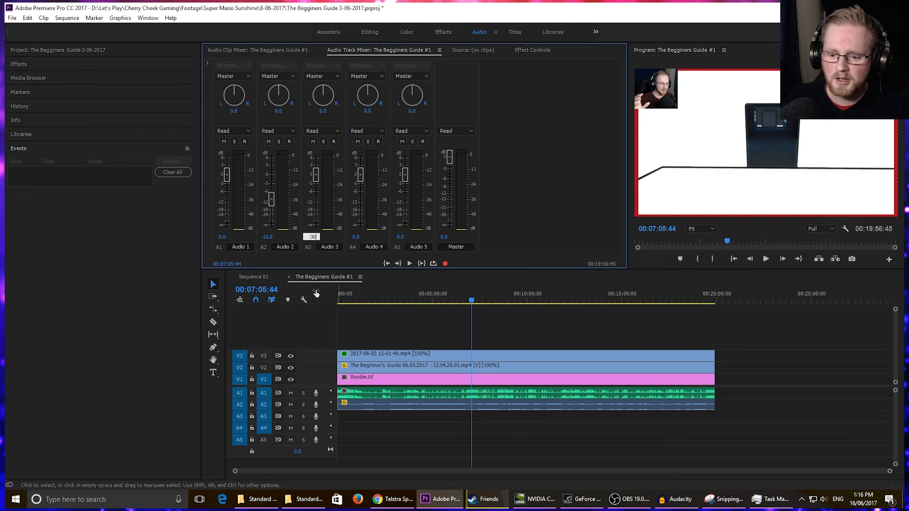
left_click(378, 429)
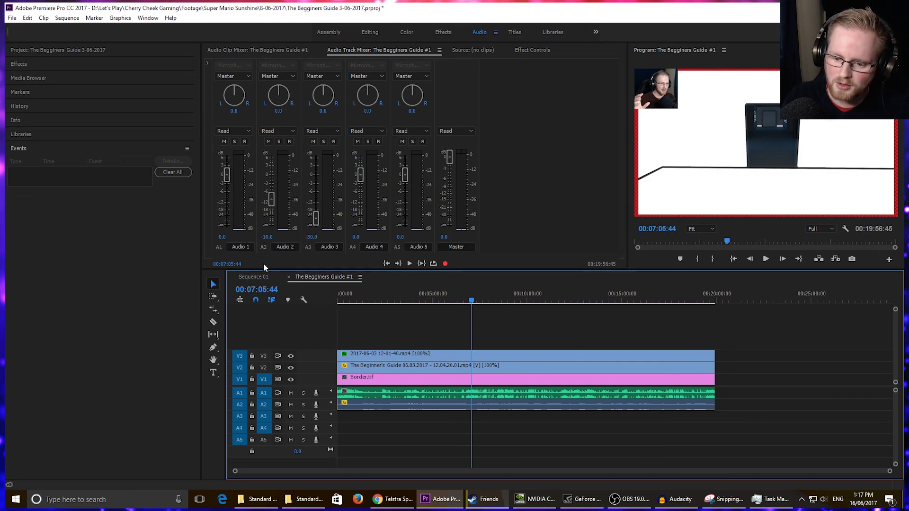
Step: Play the sequence from the start to 00:00:27:58, checking the audio levels and the picture in the maximized preview
left_click_drag(376, 289, 144, 303)
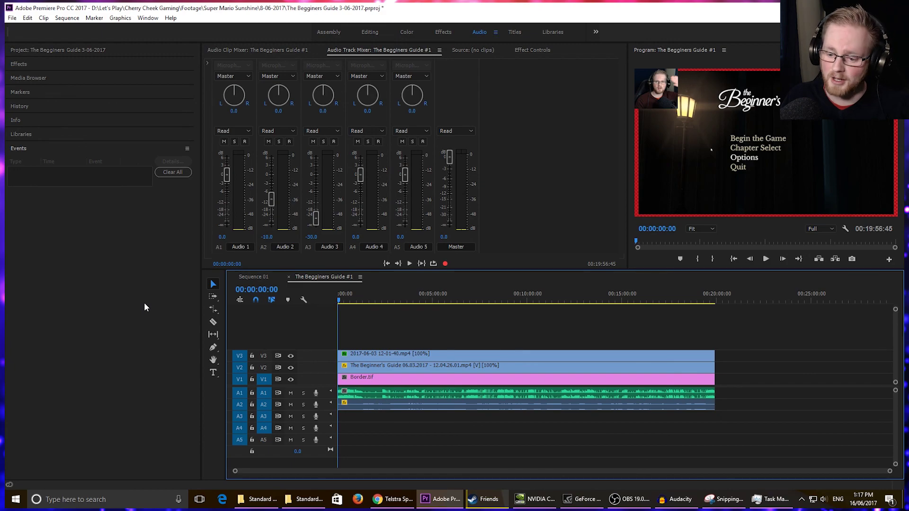
key("space")
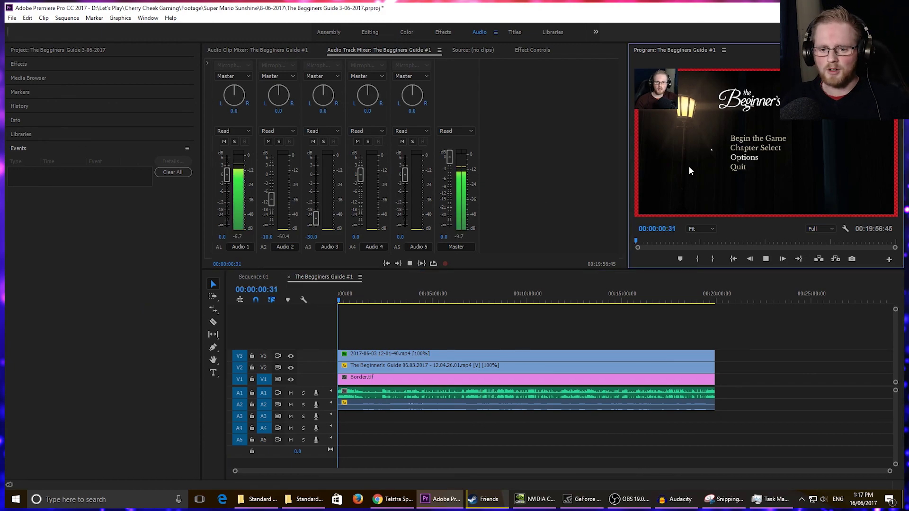
key("grave")
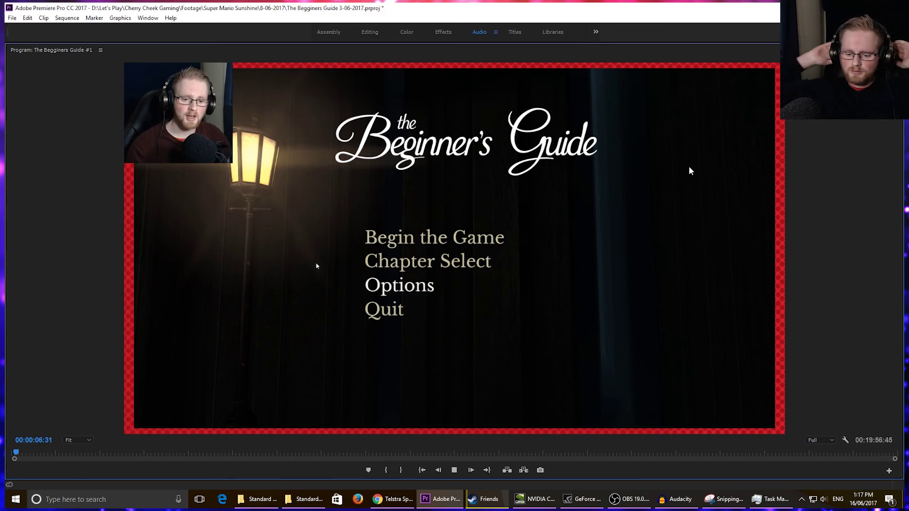
key("grave")
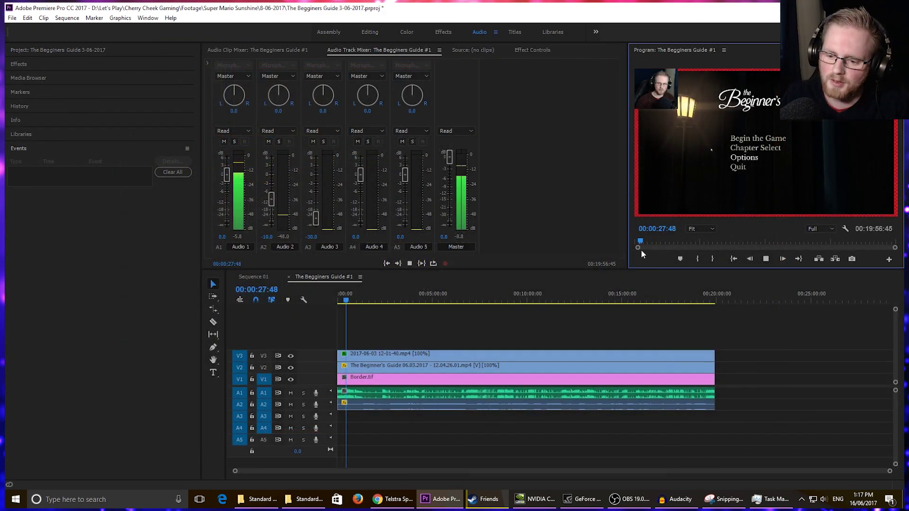
key("space")
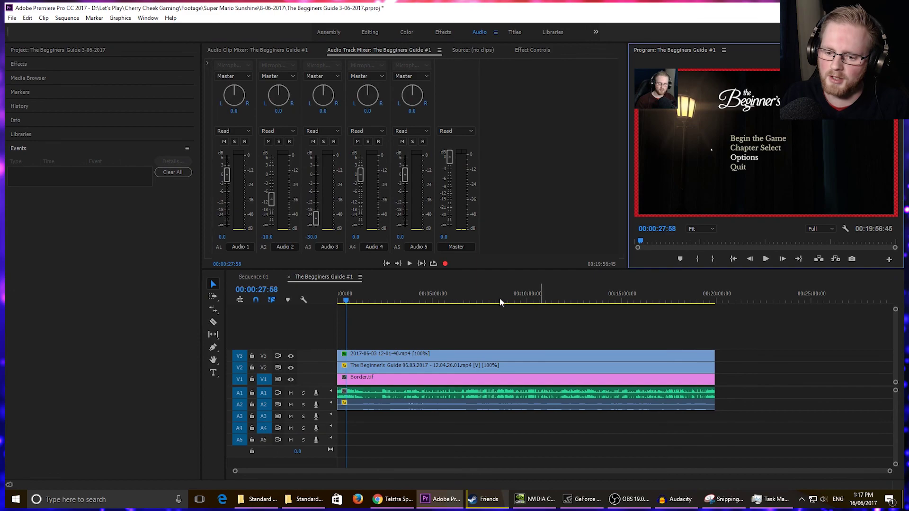
Step: Set the webcam clip's horizontal Position to 235 in the new sequence
left_click(381, 356)
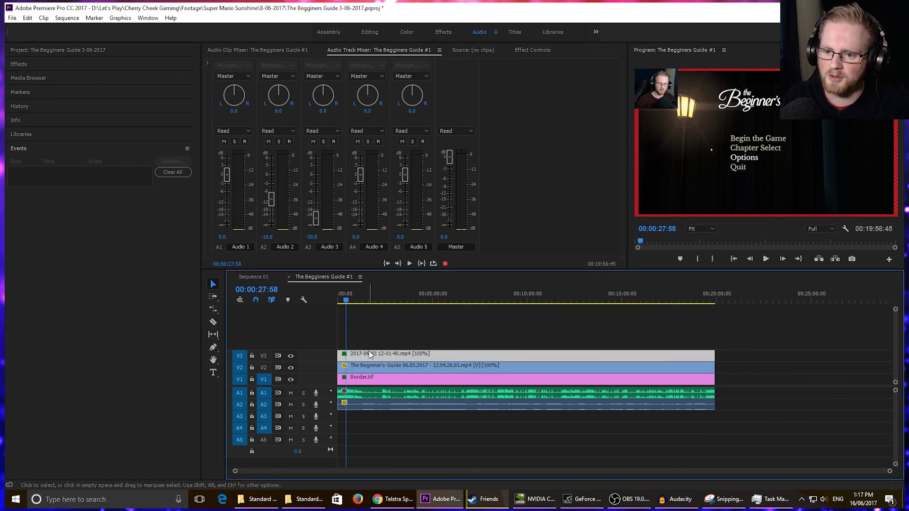
left_click(443, 32)
left_click_drag(450, 97, 386, 140)
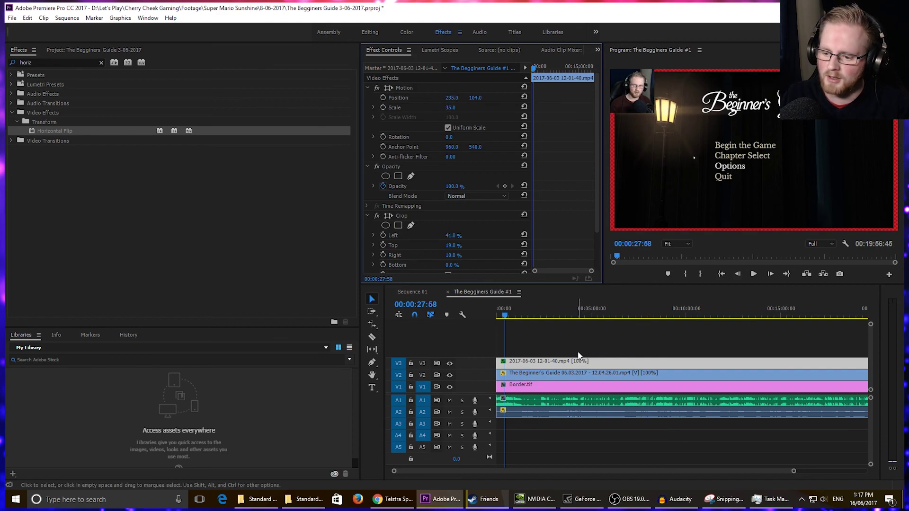
Step: Split the clips on all tracks at 00:01:21:36 and again about 53 seconds further along
left_click(522, 314)
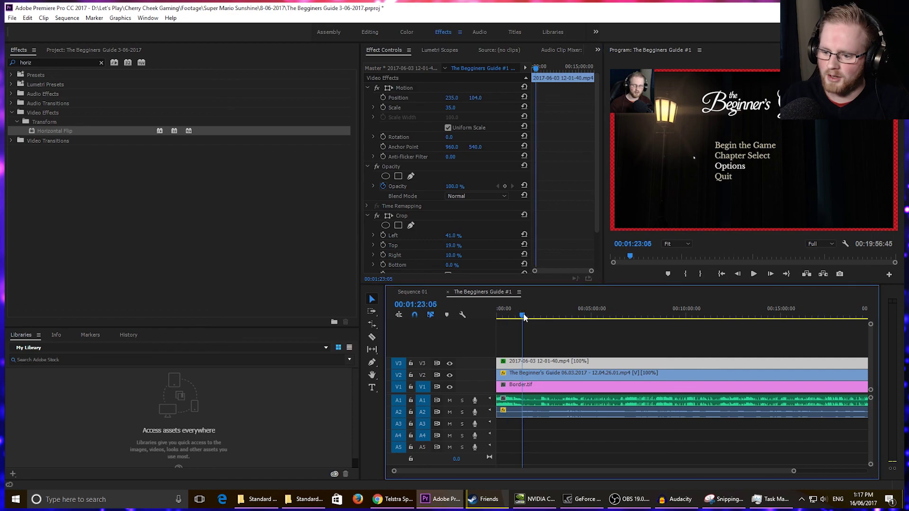
key("c")
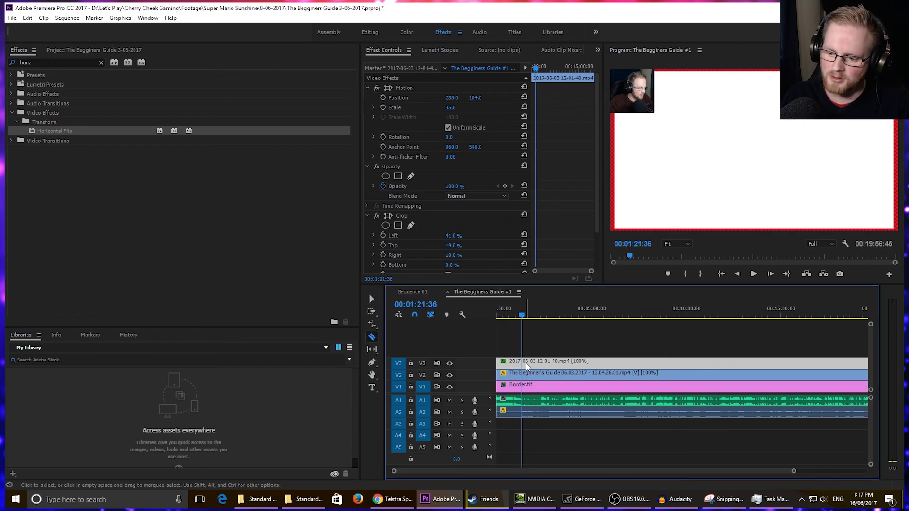
left_click(529, 365, "shift")
left_click(539, 364, "shift")
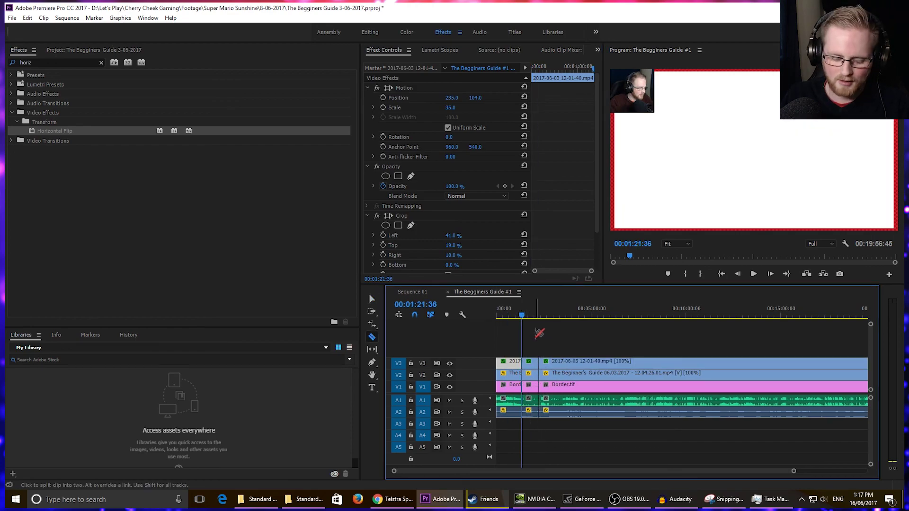
Step: Delete the section between the two cuts on all tracks and close the gap it leaves
key("v")
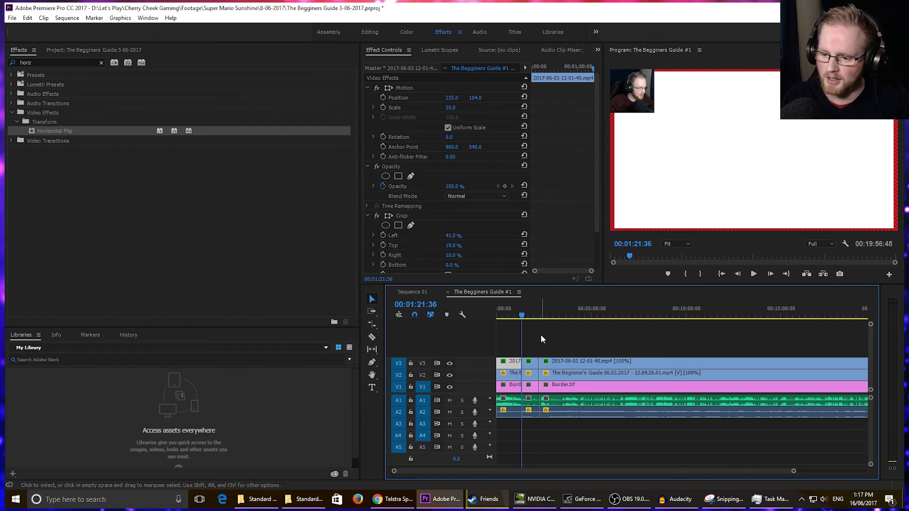
left_click_drag(541, 335, 529, 438)
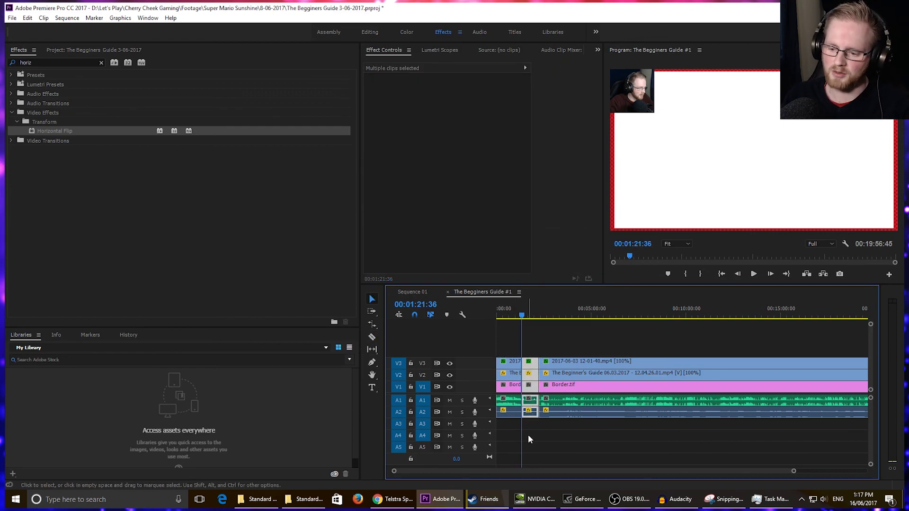
key("Delete")
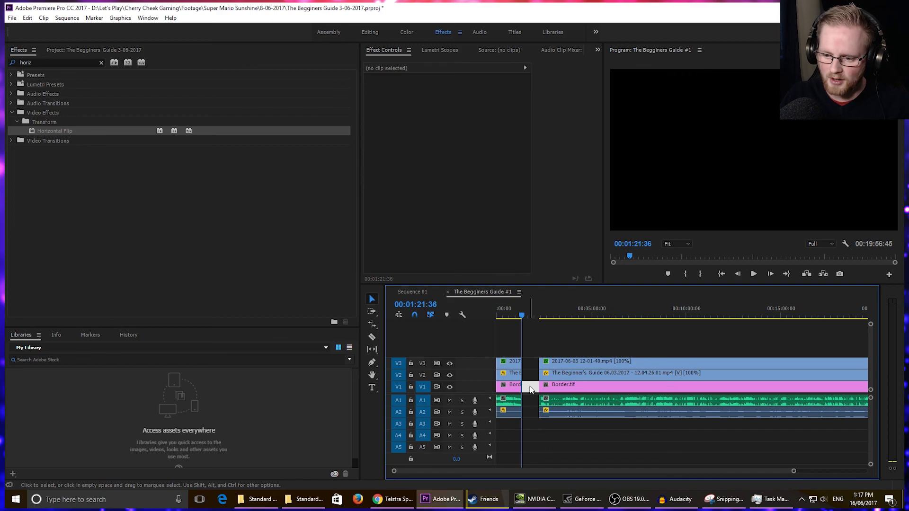
left_click(530, 389)
key("Delete")
Step: Play the sequence across the join at 00:01:21:36 to check how the cut looks, stopping at 00:01:22:39
left_click(517, 316)
left_click_drag(517, 316, 521, 316)
scroll(531, 340, "up", 3)
key("alt")
key("space")
left_click(562, 436)
scroll(562, 437, "up", 3)
key("space")
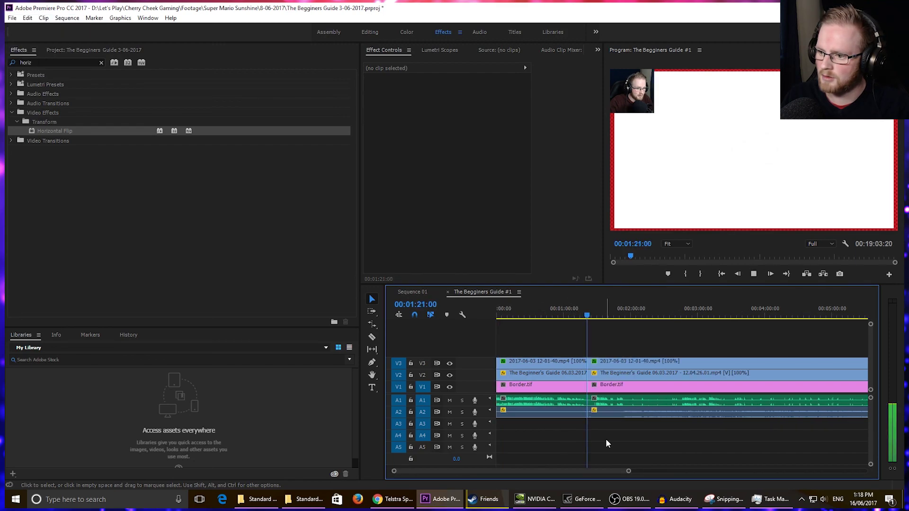
key("space")
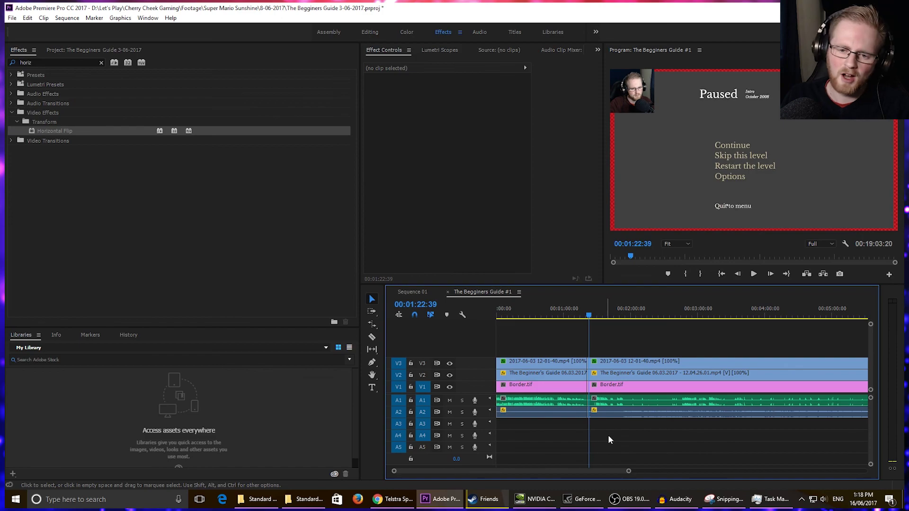
Step: Find the Cross Dissolve transition and apply it to the video clips at the 00:01:21:36 cut
left_click(101, 64)
type("cors")
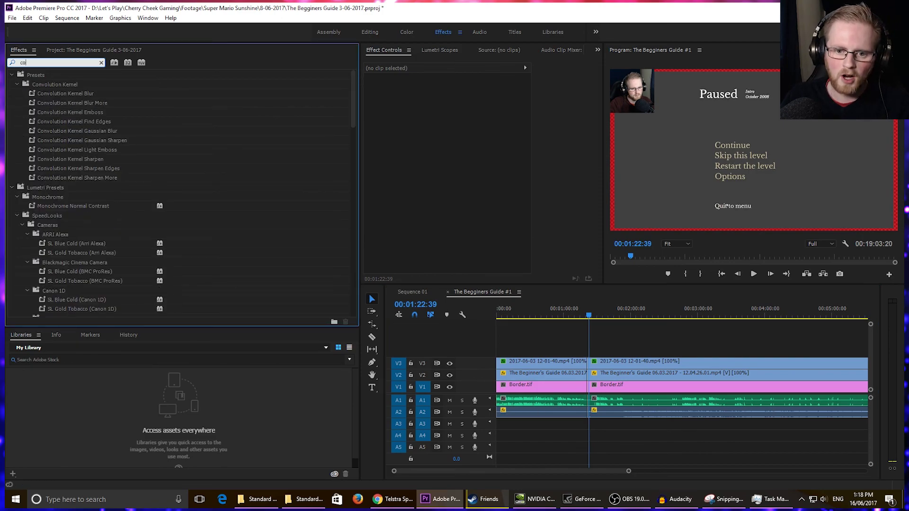
key("BackSpace")
key("BackSpace")
key("BackSpace")
type("ross")
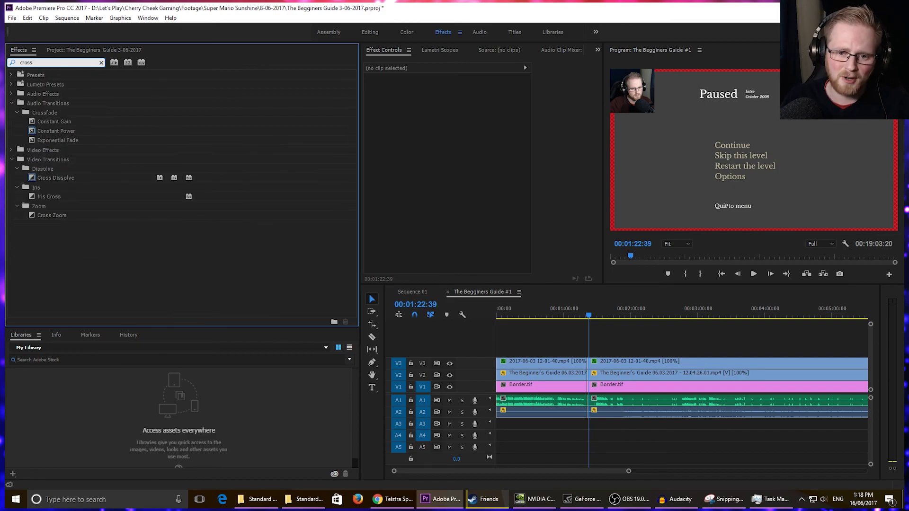
left_click_drag(52, 177, 593, 372)
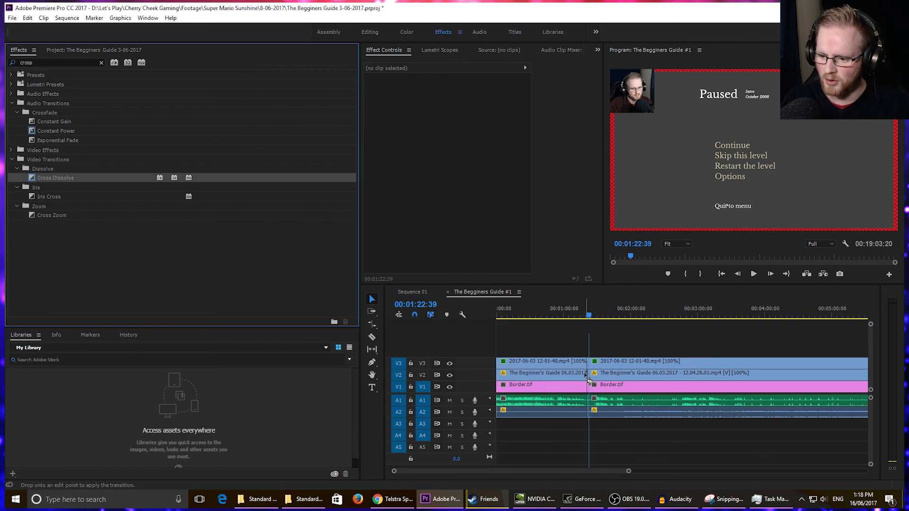
scroll(606, 361, "up", 8)
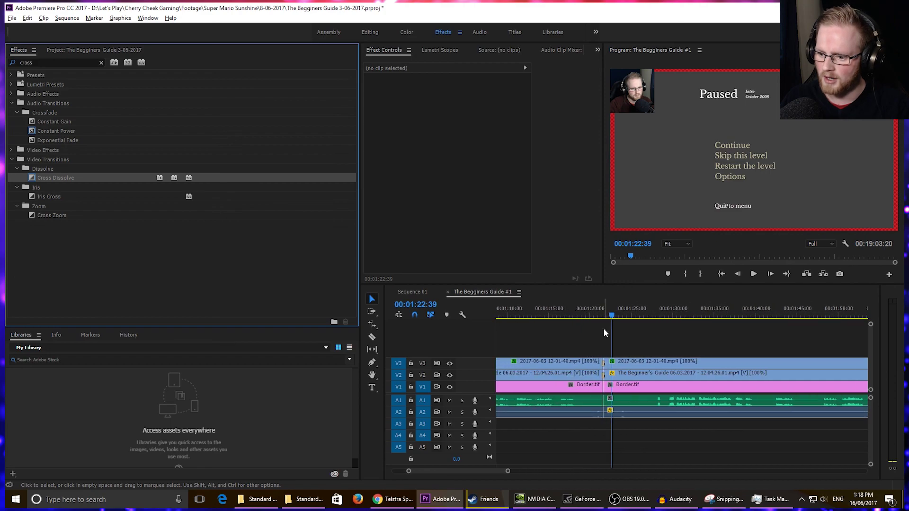
Step: Step frame by frame through the Cross Dissolve up to 00:01:22:20 to examine the transition
left_click(602, 316)
left_click_drag(601, 317, 603, 317)
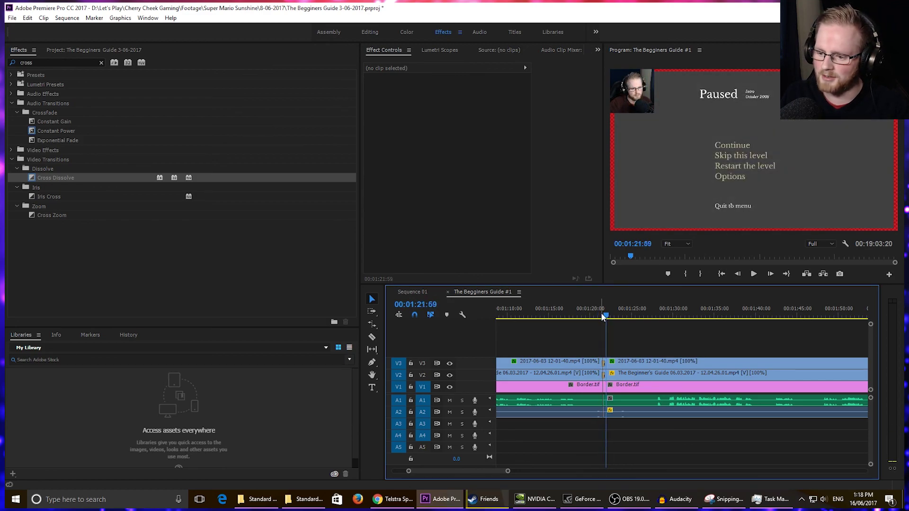
key("Right")
key("Right")
key("Right")
key("Right")
key("Right")
key("Right")
key("Right")
key("Right")
key("Right")
key("Right")
key("Right")
key("Right")
key("Right")
key("Right")
key("Right")
key("Right")
key("Right")
key("Right")
key("Right")
key("Right")
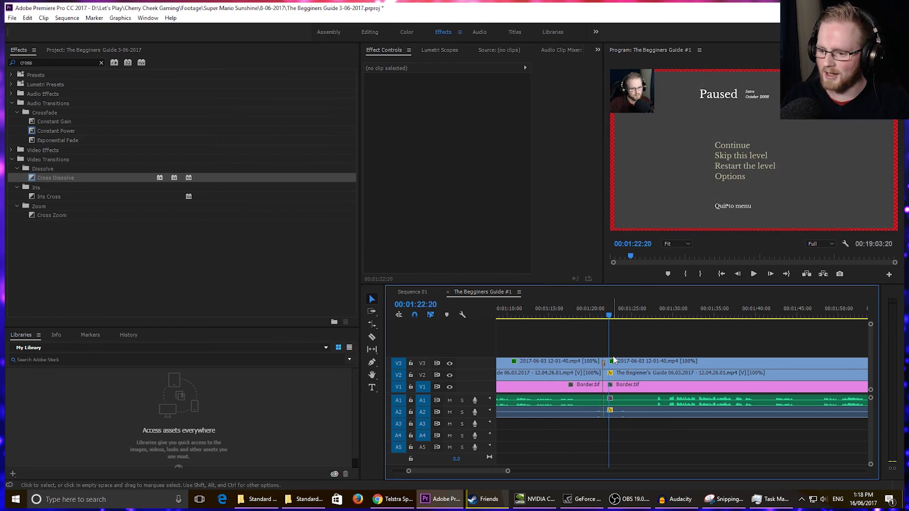
Step: Undo the Cross Dissolve, the deleted section and the cuts in the sequence
key("ctrl+z")
key("ctrl+z")
scroll(675, 399, "down", 4)
scroll(675, 399, "down", 6)
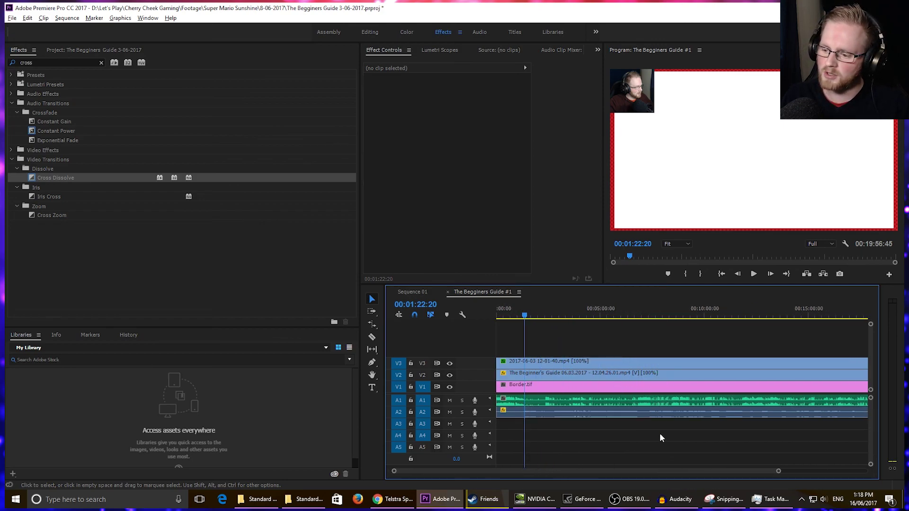
scroll(660, 438, "down", 1)
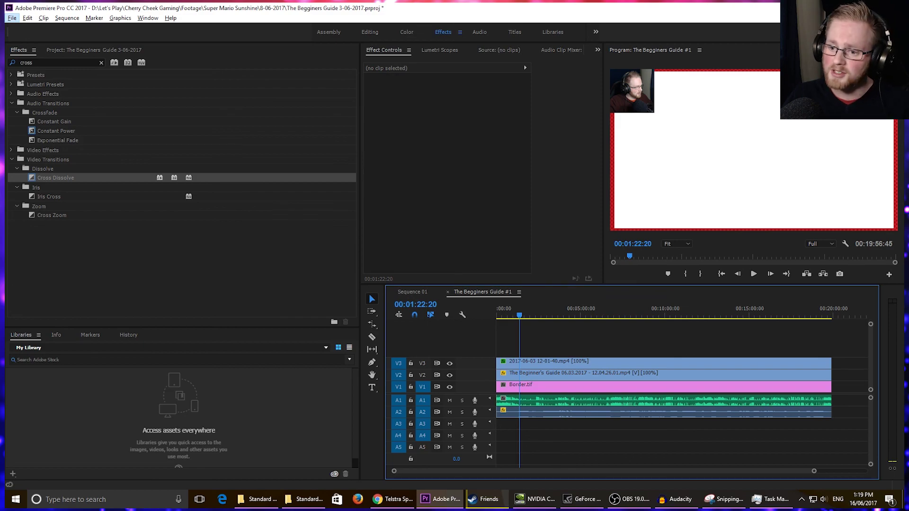
Step: Save the project and open the recent project Super Mario Sunshine 8-06-2017.prproj
left_click(582, 204)
key("ctrl+s")
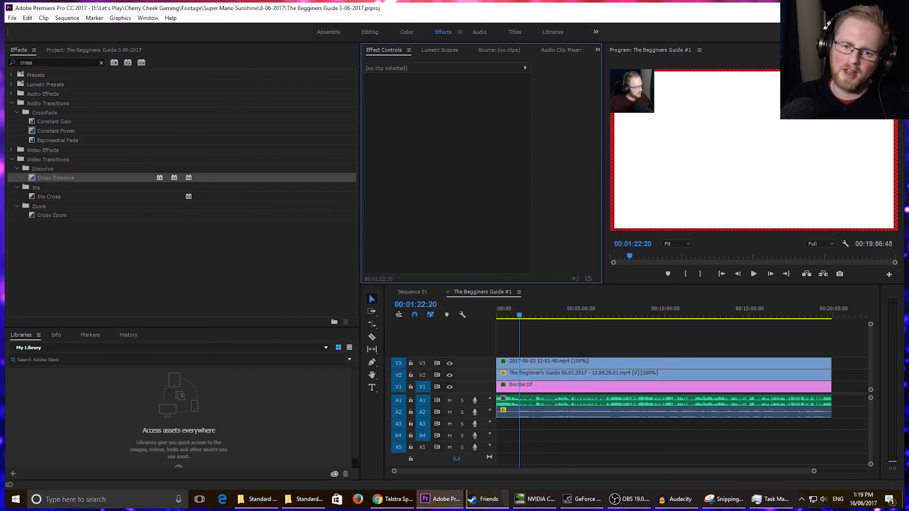
left_click(13, 18)
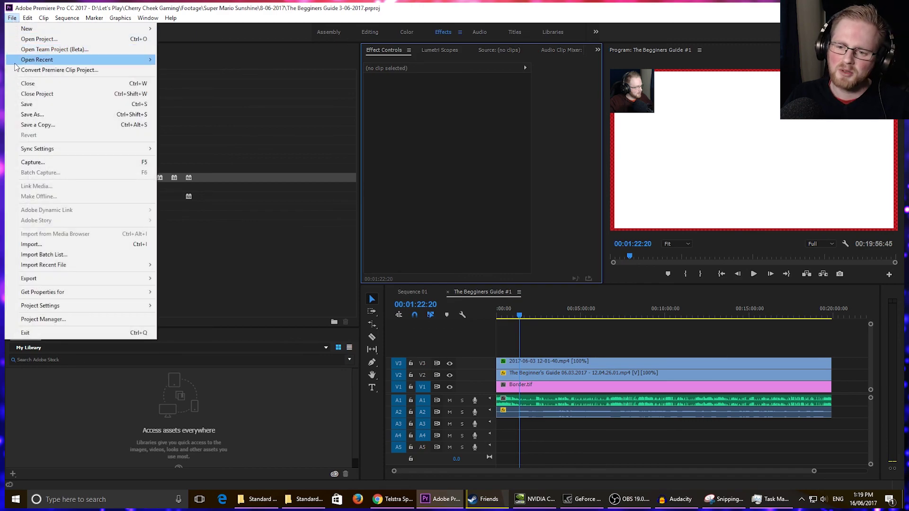
mouse_move(14, 63)
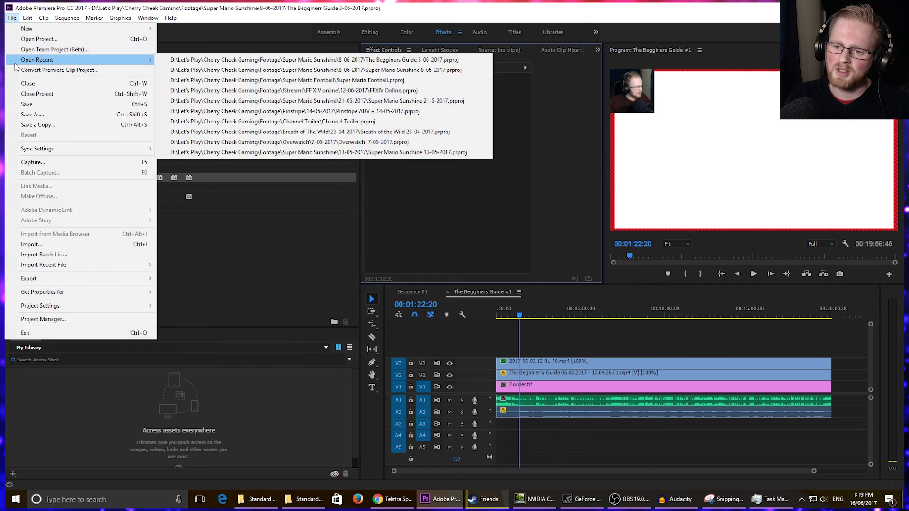
left_click(325, 72)
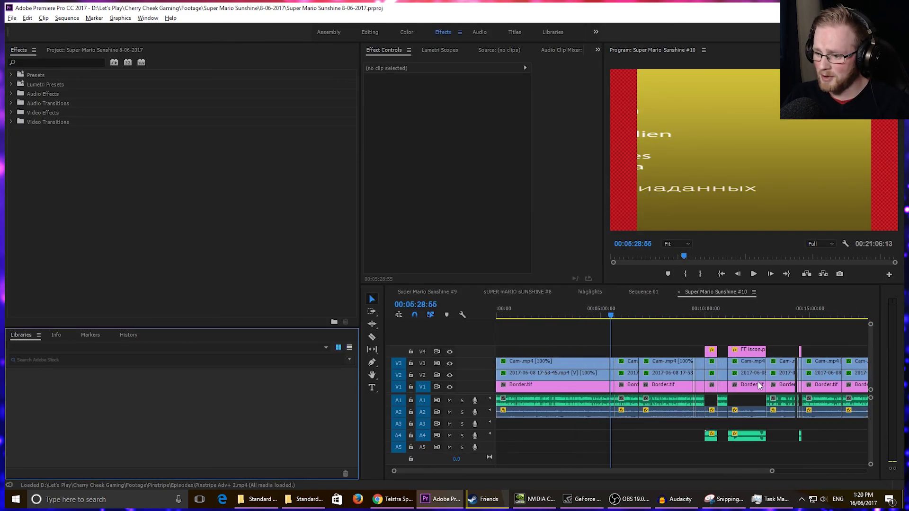
Step: Play the end of Super Mario Sunshine #10 from 00:20:38:52 to 00:20:46:37 in the Audio workspace, checking the outro's track levels
scroll(757, 385, "up", 3)
left_click_drag(607, 314, 603, 310)
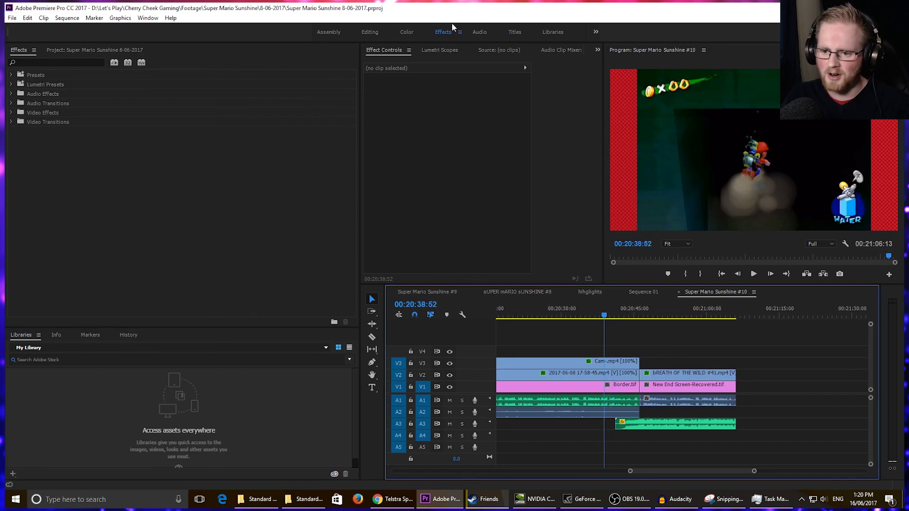
left_click(477, 31)
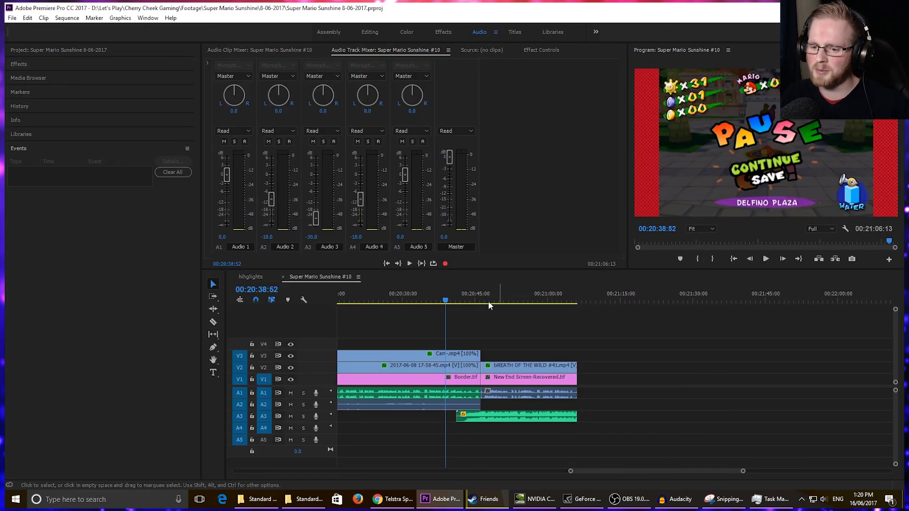
left_click(554, 448)
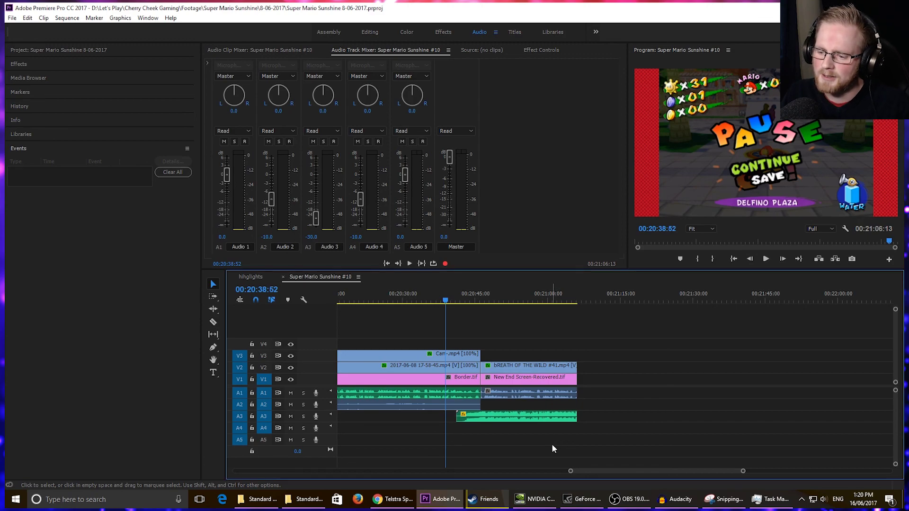
key("space")
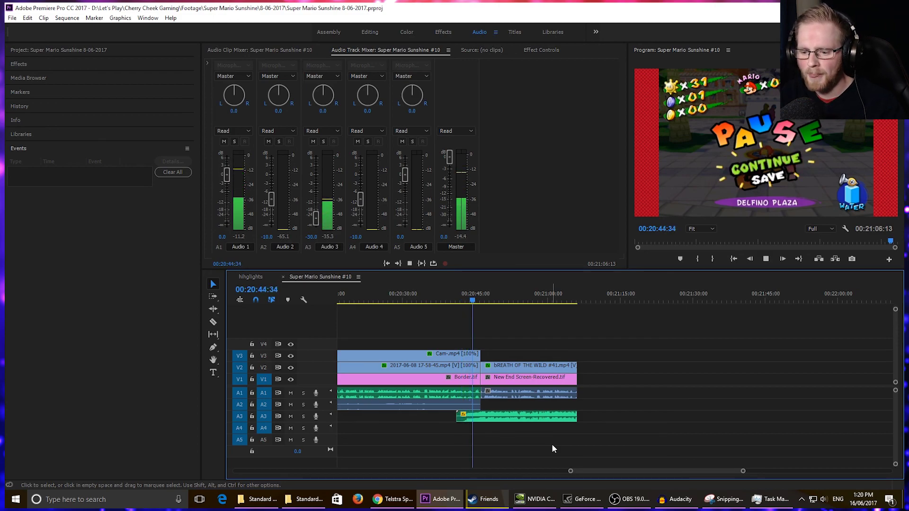
key("space")
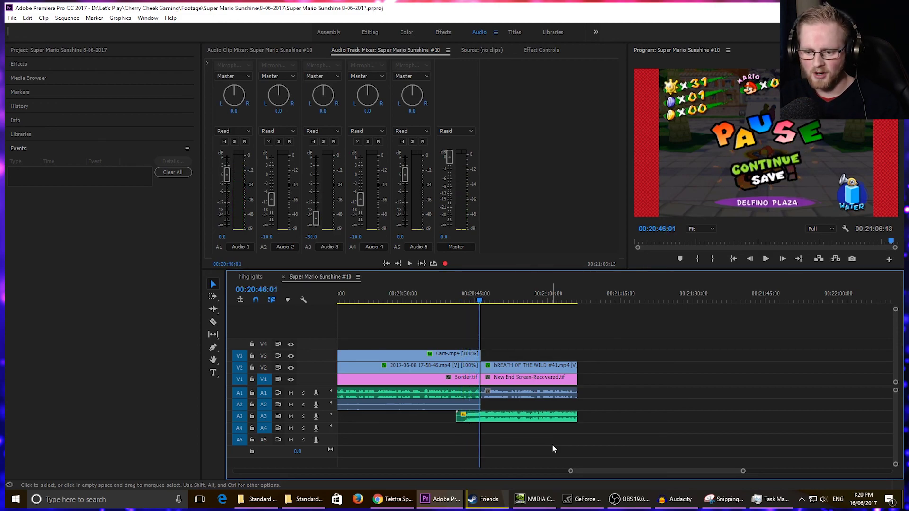
key("space")
key("space")
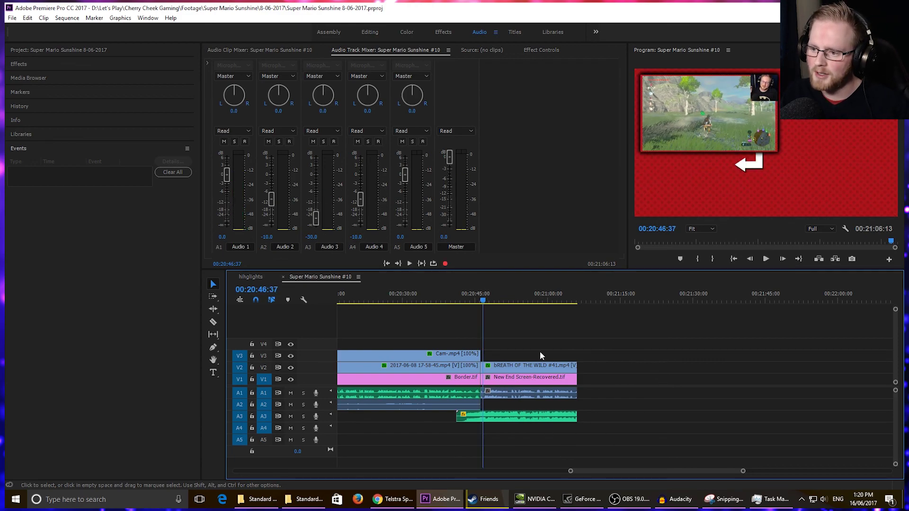
Step: Examine the end screen in the maximized preview, both with track V2 shown and with it temporarily hidden
left_click(694, 145)
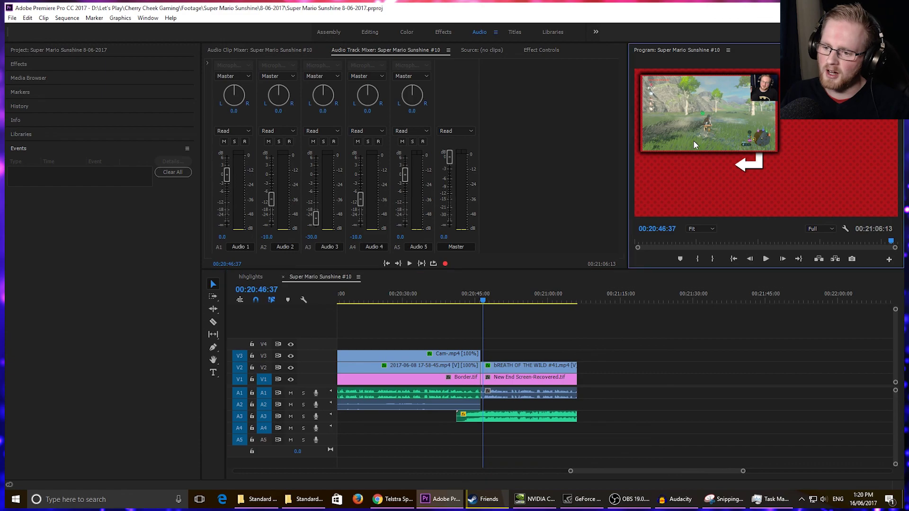
key("grave")
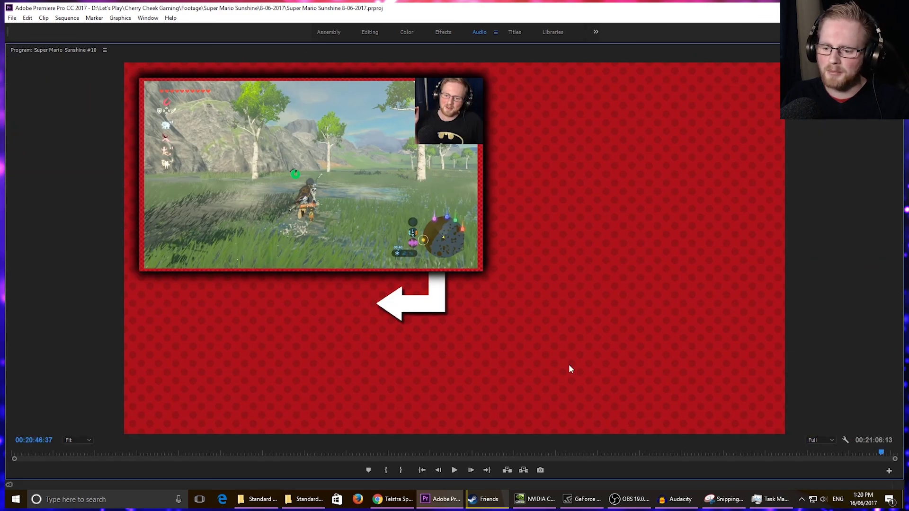
key("grave")
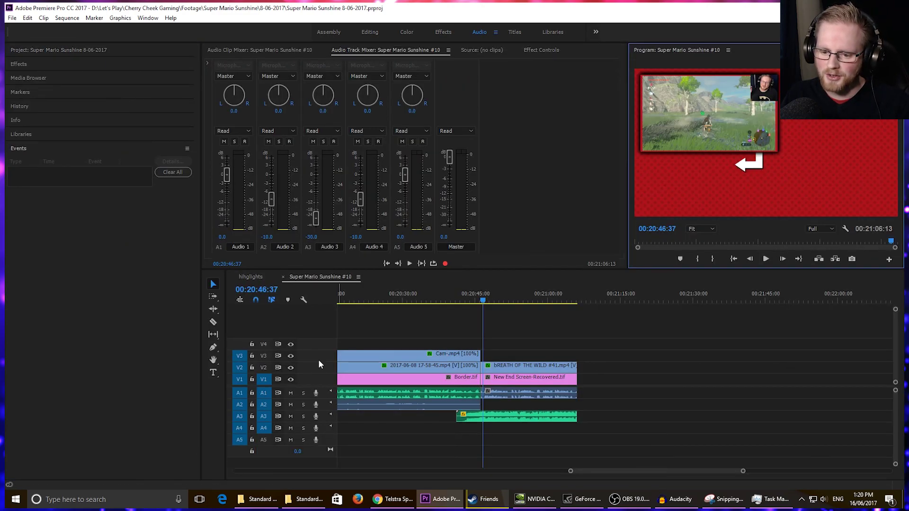
left_click(291, 368)
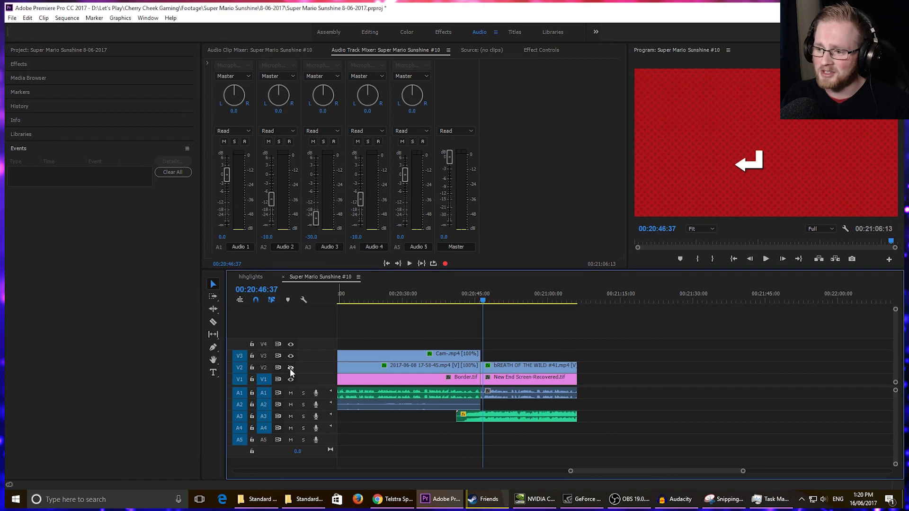
key("grave")
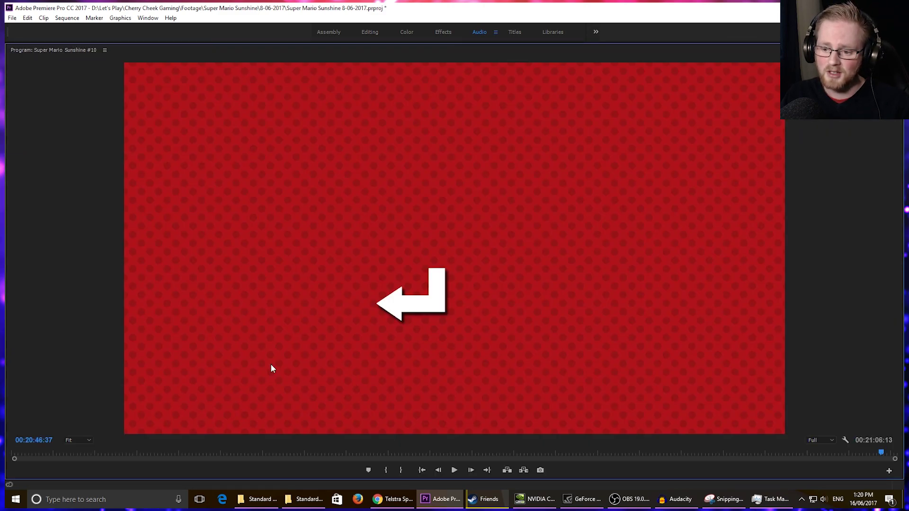
key("grave")
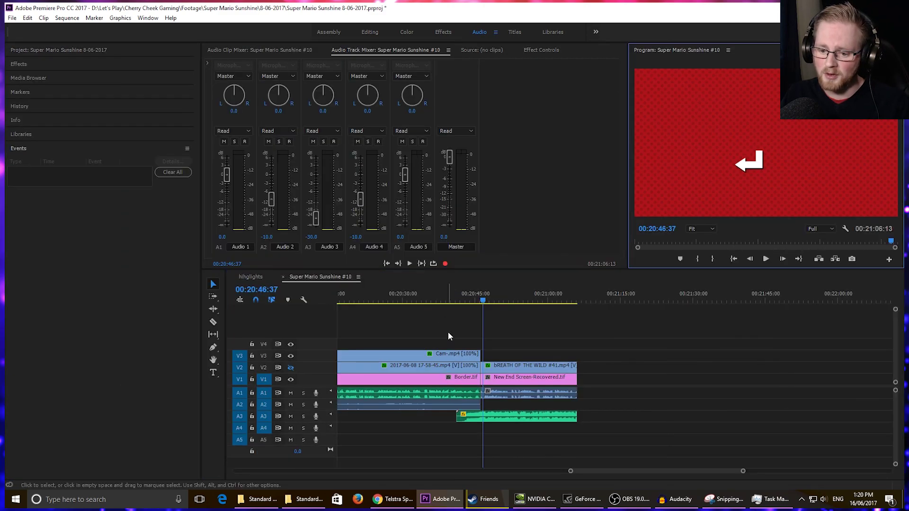
left_click(291, 368)
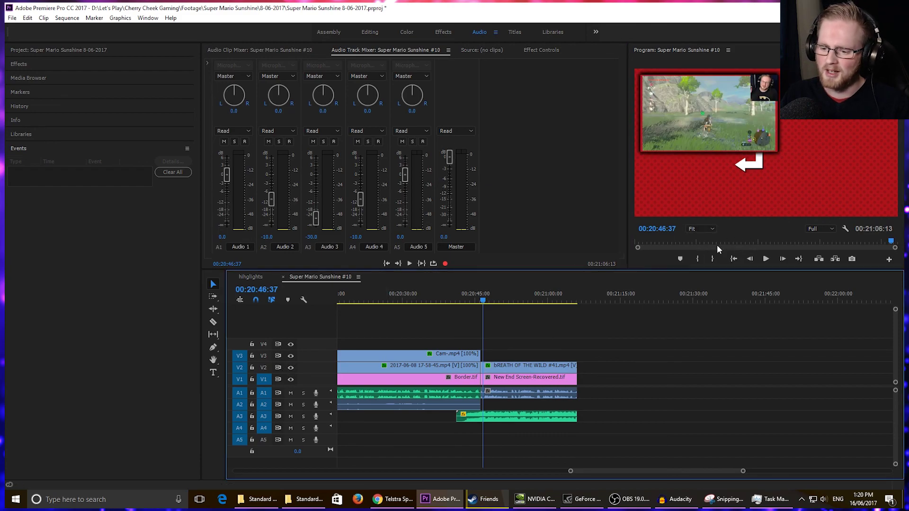
Step: Examine the BREATH OF THE WILD #41 end-screen clip's motion and drop shadow settings and the saved 1080p drop shadow preset in the Effects workspace
left_click(541, 365)
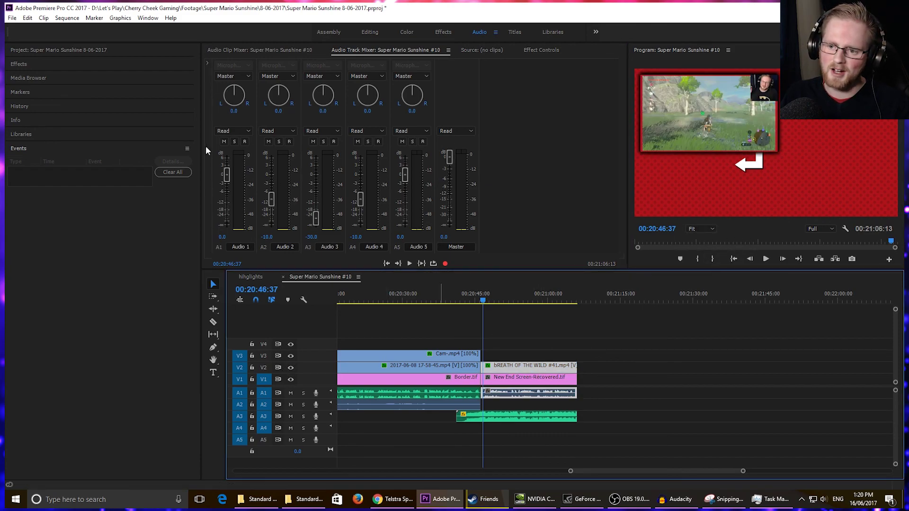
left_click(370, 31)
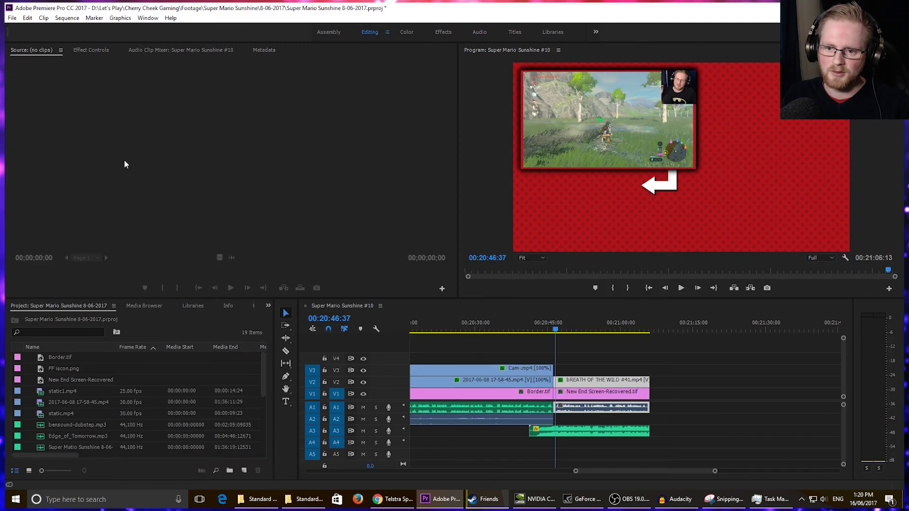
left_click(443, 31)
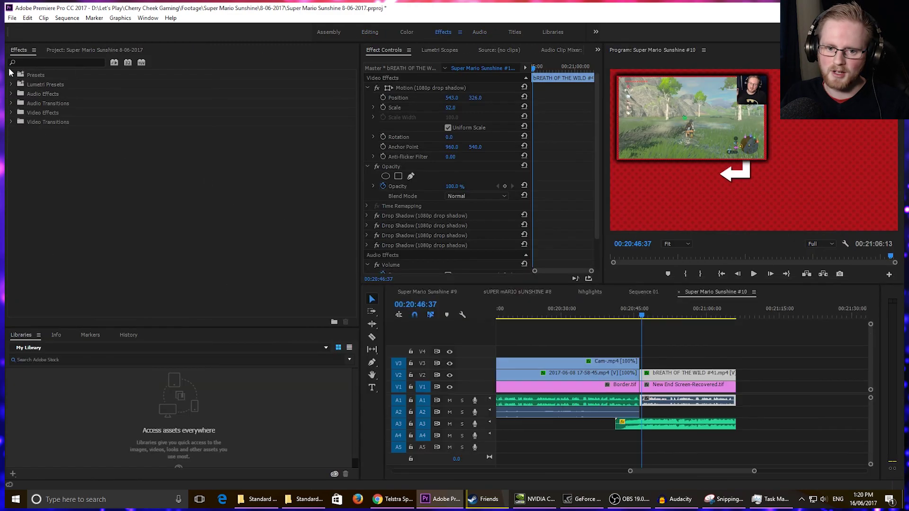
left_click(10, 75)
left_click(54, 83)
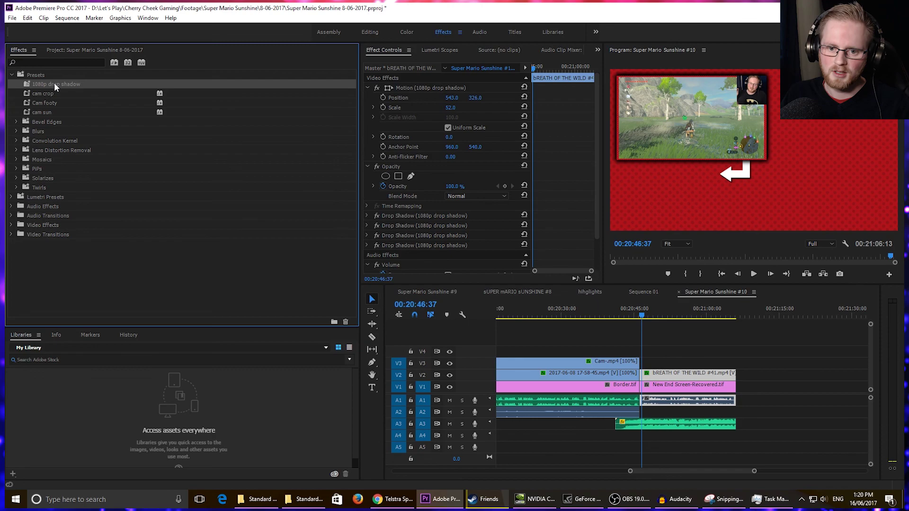
left_click(157, 261)
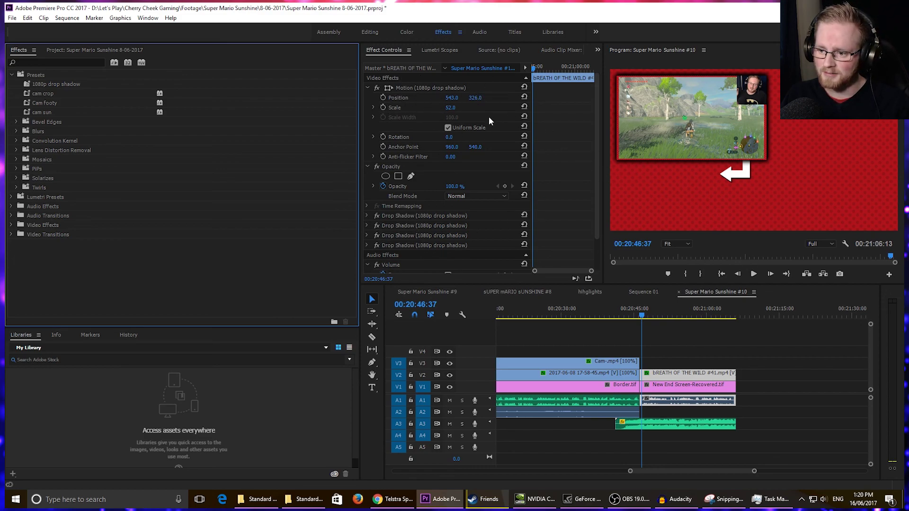
left_click(592, 145)
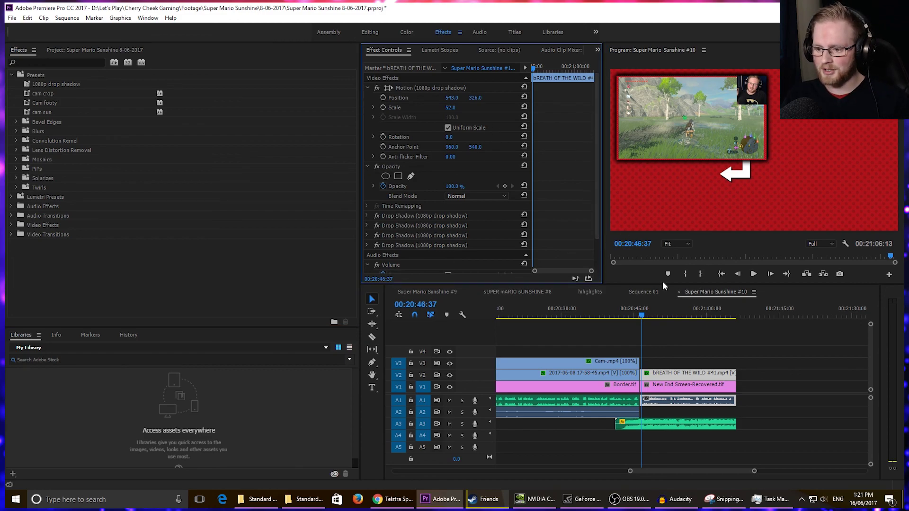
Step: View the hihglights sequence's clips and return to the Super Mario Sunshine #10 sequence
left_click(846, 374)
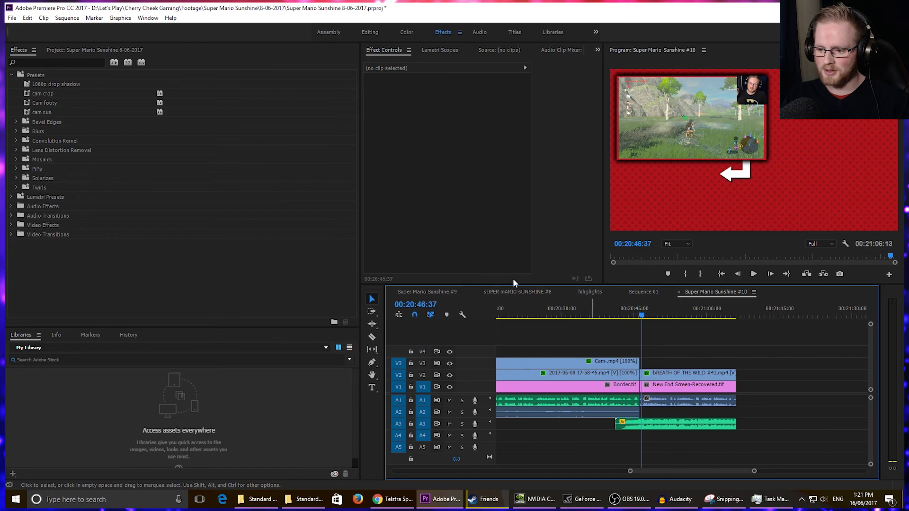
left_click(589, 289)
scroll(660, 358, "down", 1)
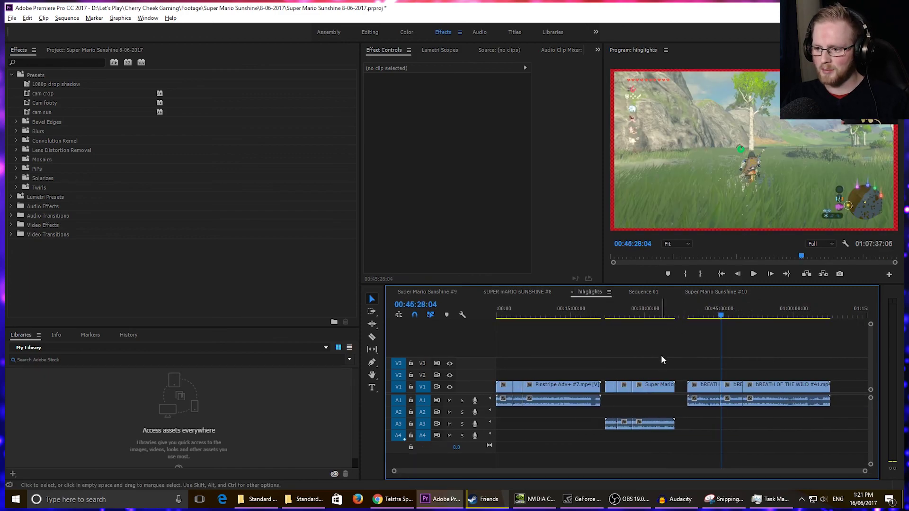
left_click(743, 292)
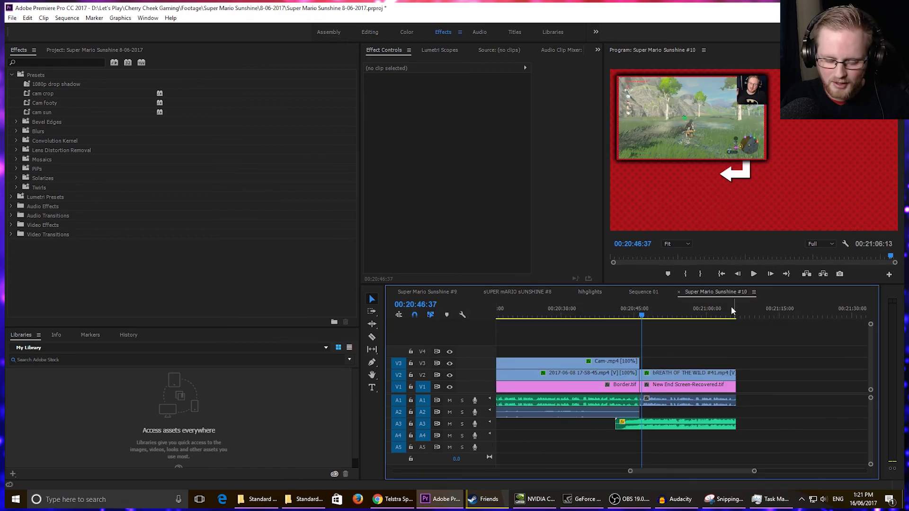
Step: Locate the fast-forward section of Super Mario Sunshine #10 and view its frame at 00:18:27:24
scroll(709, 343, "down", 3)
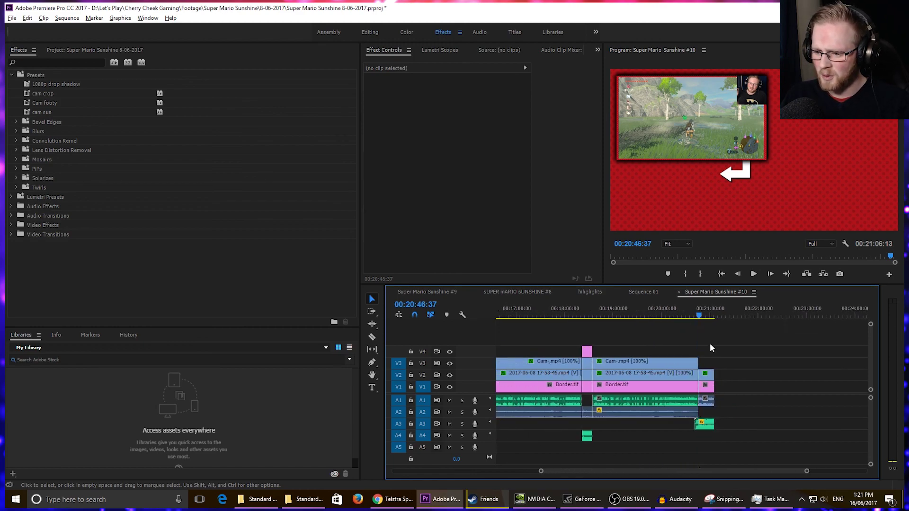
left_click(593, 310)
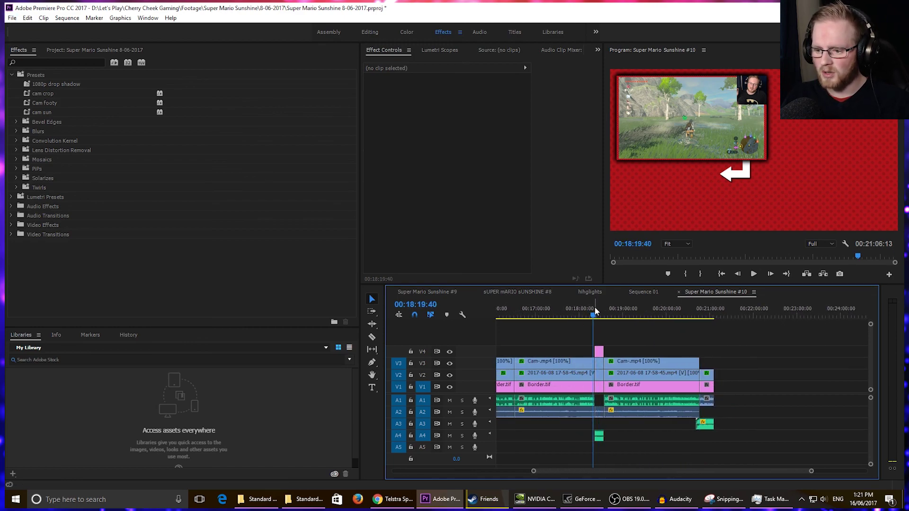
scroll(609, 338, "up", 4)
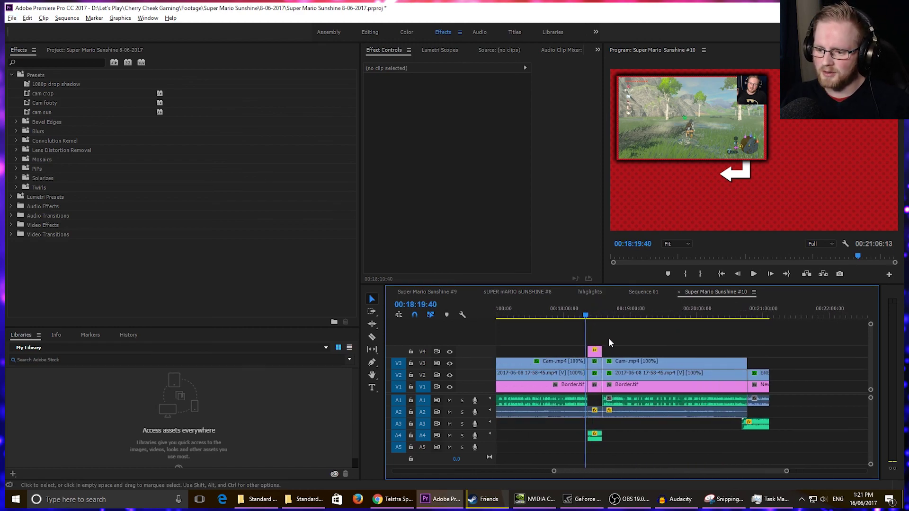
left_click(585, 313)
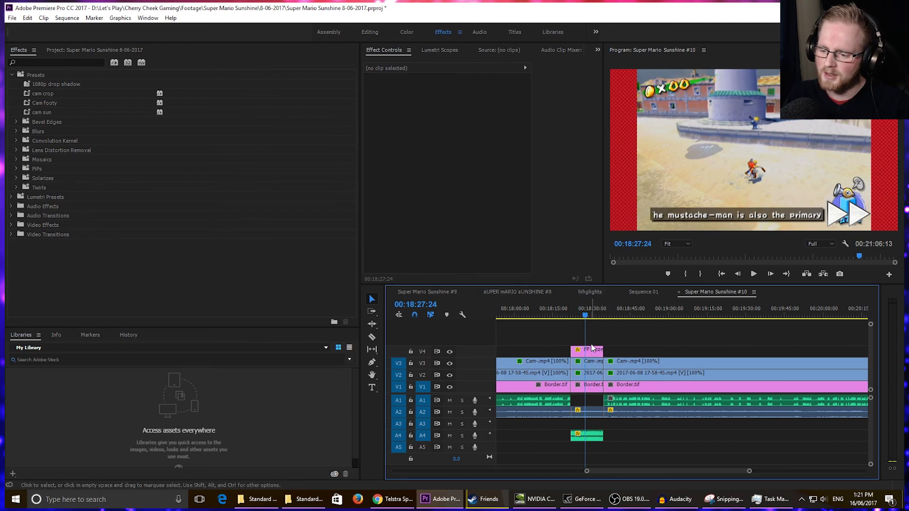
Step: Cut all tracks a short distance after the fast-forward section and set the separated camera and gameplay segments' speed to 1000%
key("c")
left_click(648, 355, "shift")
key("v")
left_click_drag(628, 337, 629, 375)
right_click(629, 375)
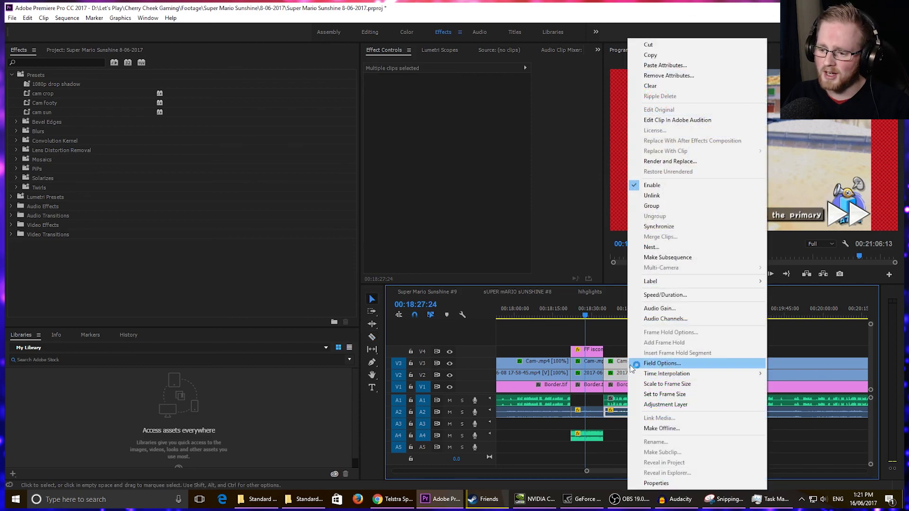
left_click(672, 295)
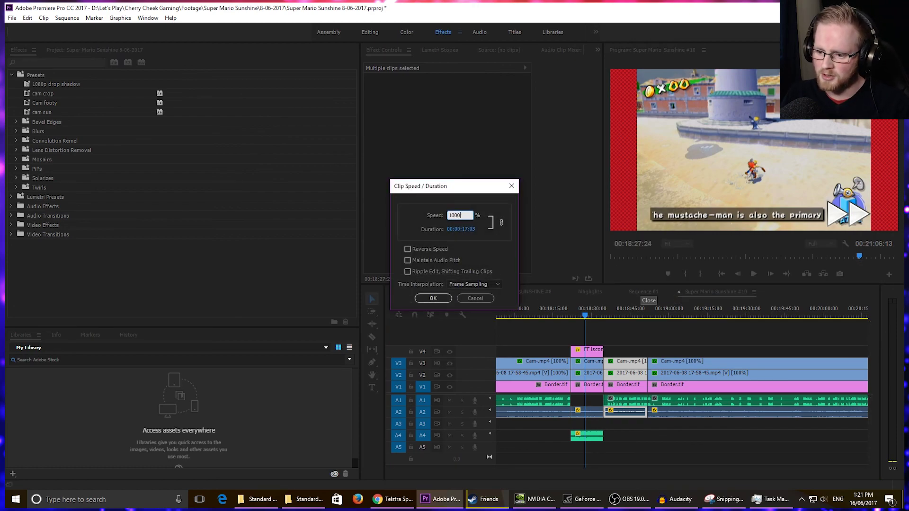
type("1000")
key("Return")
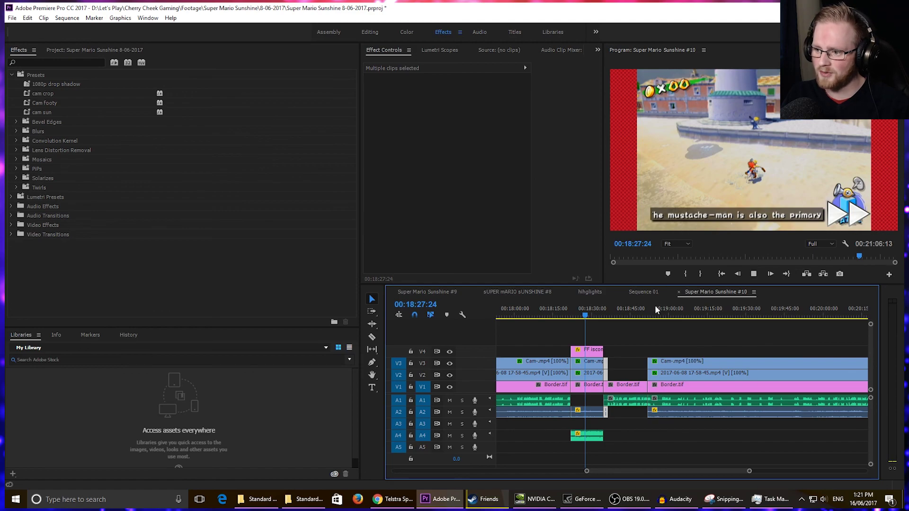
Step: Play the existing fast-forward section from 00:18:27:24 to 00:18:29:47 and undo the 1000% speed change
key("space")
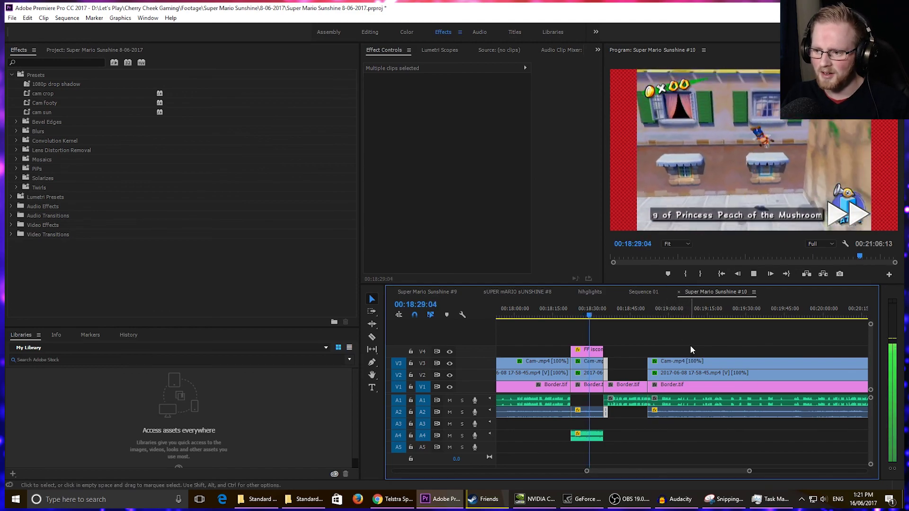
key("space")
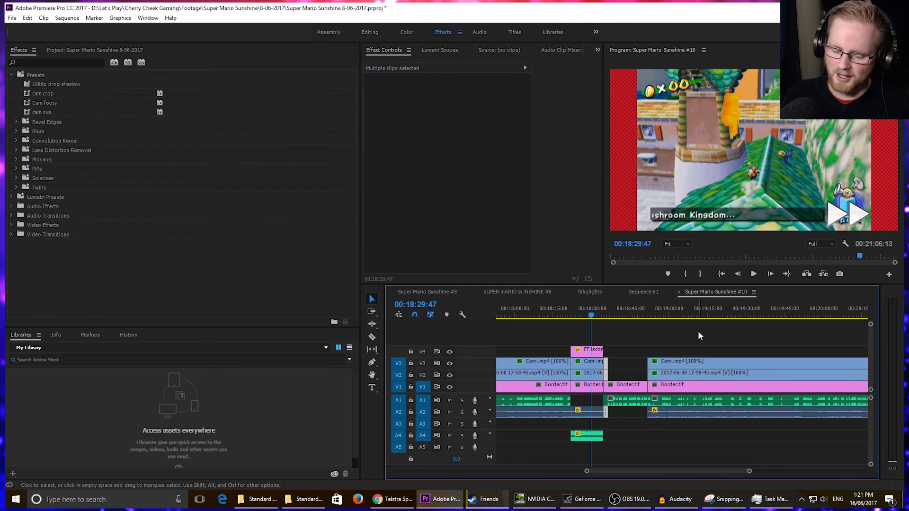
key("ctrl+z")
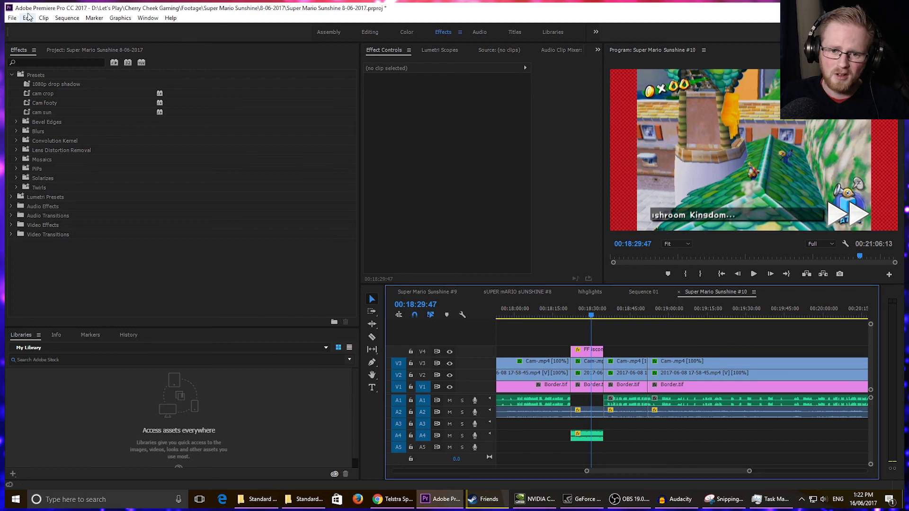
Step: Open the recent project The Begginers Guide 3-06-2017.prproj, discarding the unsaved changes to the Super Mario Sunshine project
left_click(12, 19)
mouse_move(47, 59)
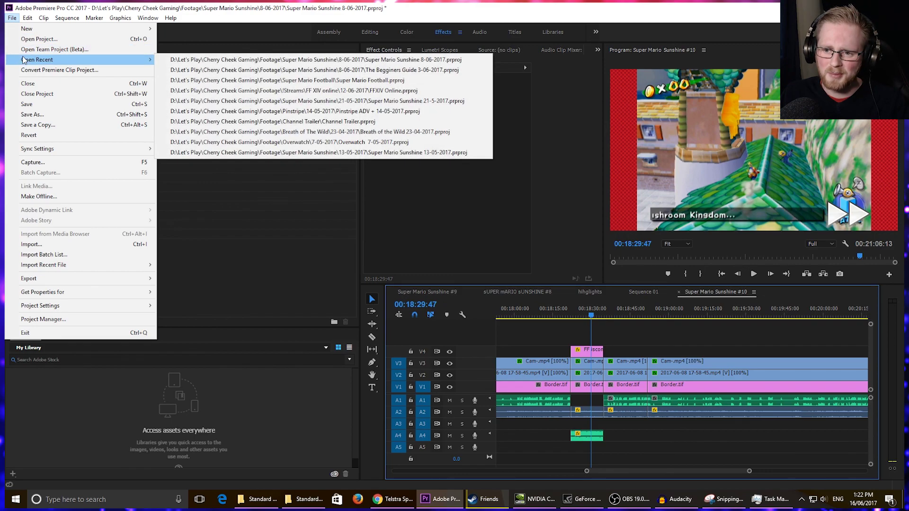
left_click(309, 71)
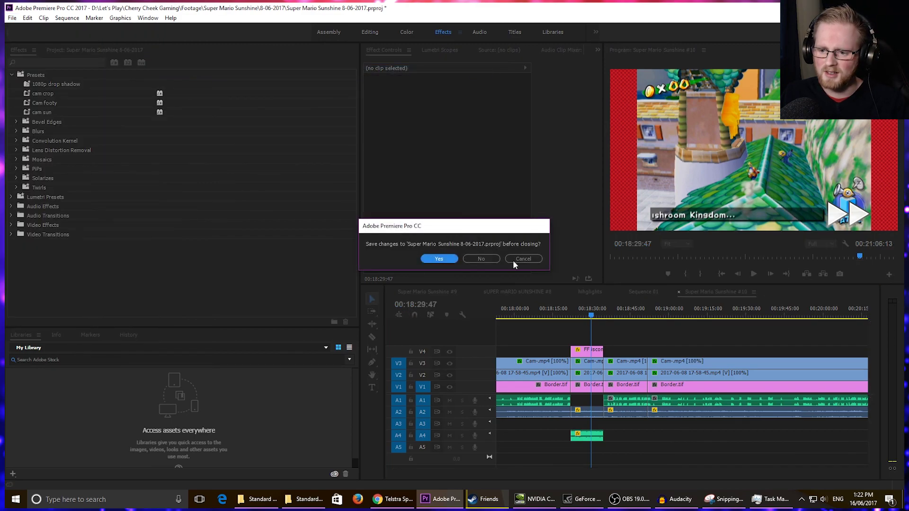
left_click(480, 259)
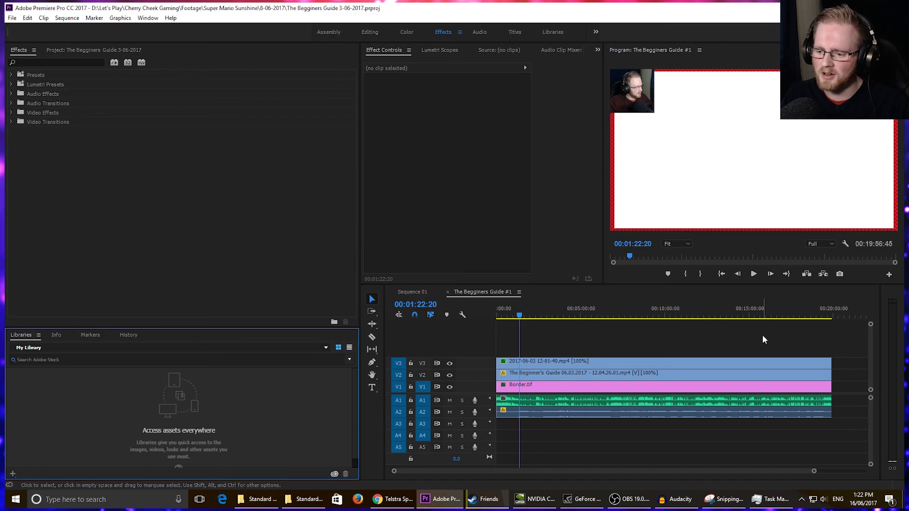
Step: Inspect The Begginers Guide #1 sequence around 00:04:27:04
left_click(572, 316)
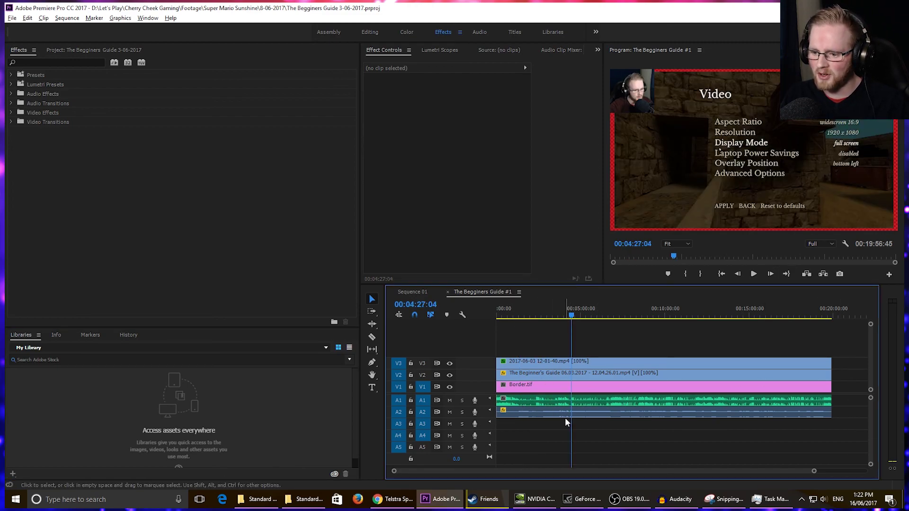
scroll(564, 418, "up", 5)
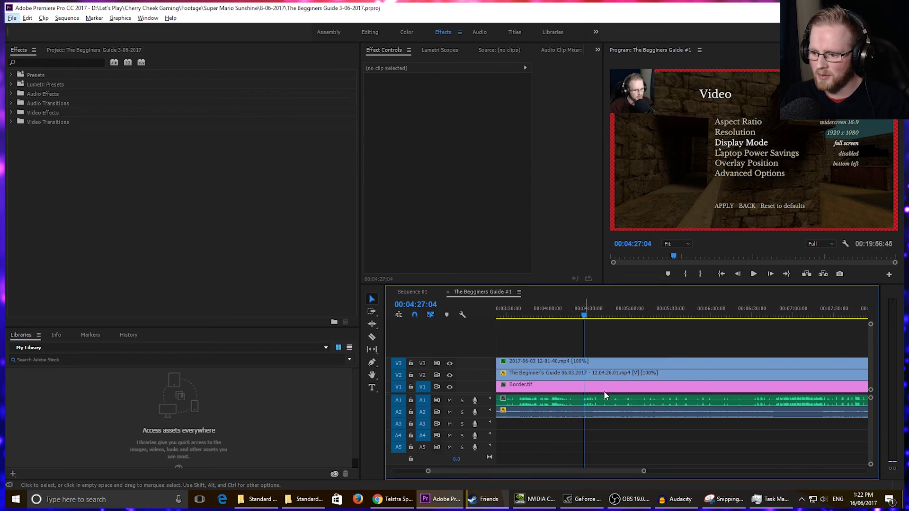
left_click(789, 313)
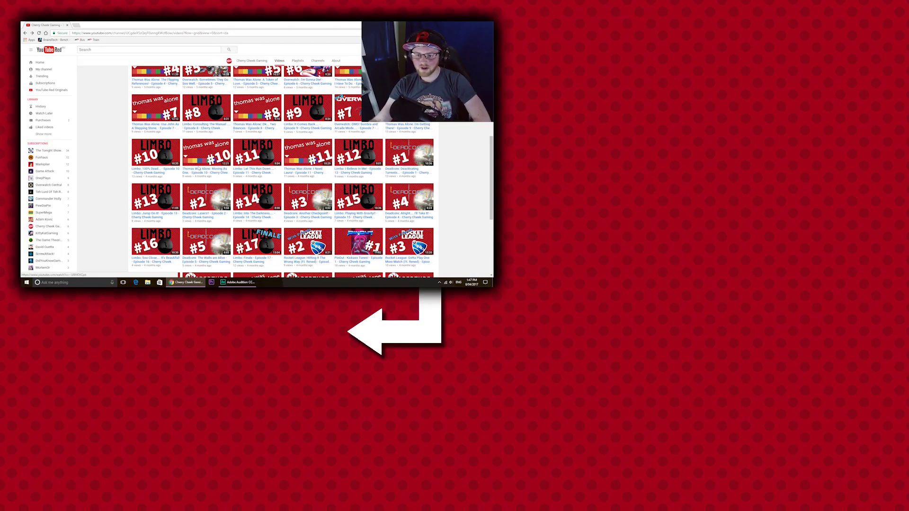
left_click(250, 174)
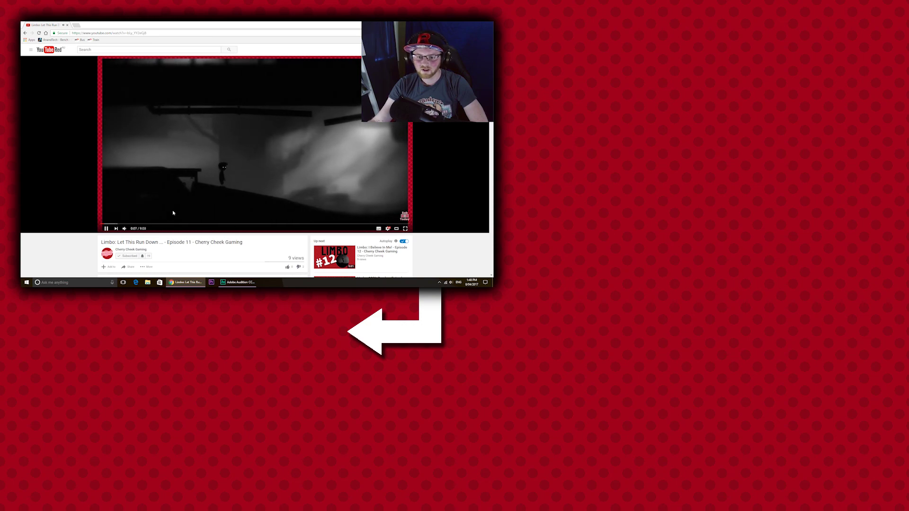
left_click(107, 229)
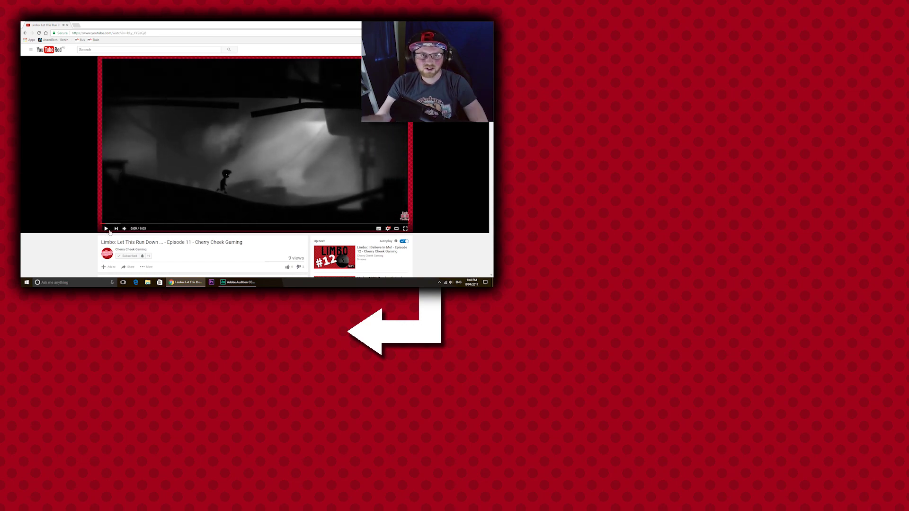